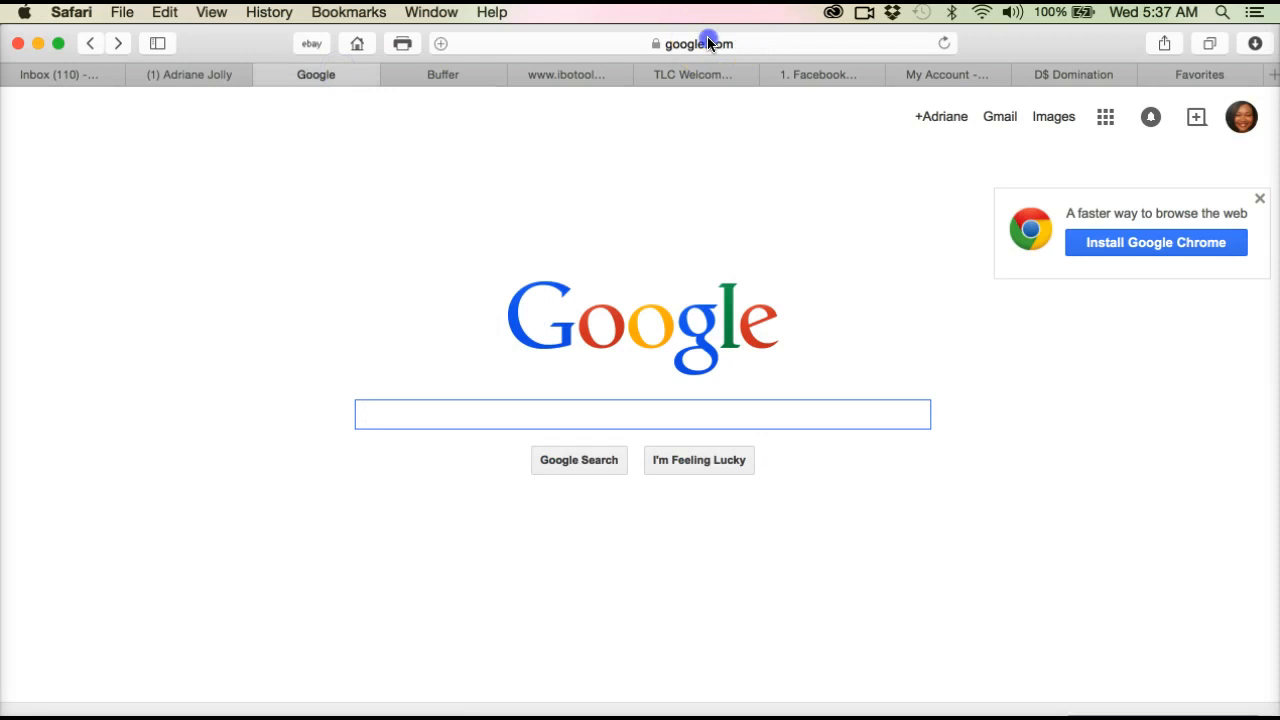
left_click(706, 40)
key("BackSpace")
type("ji")
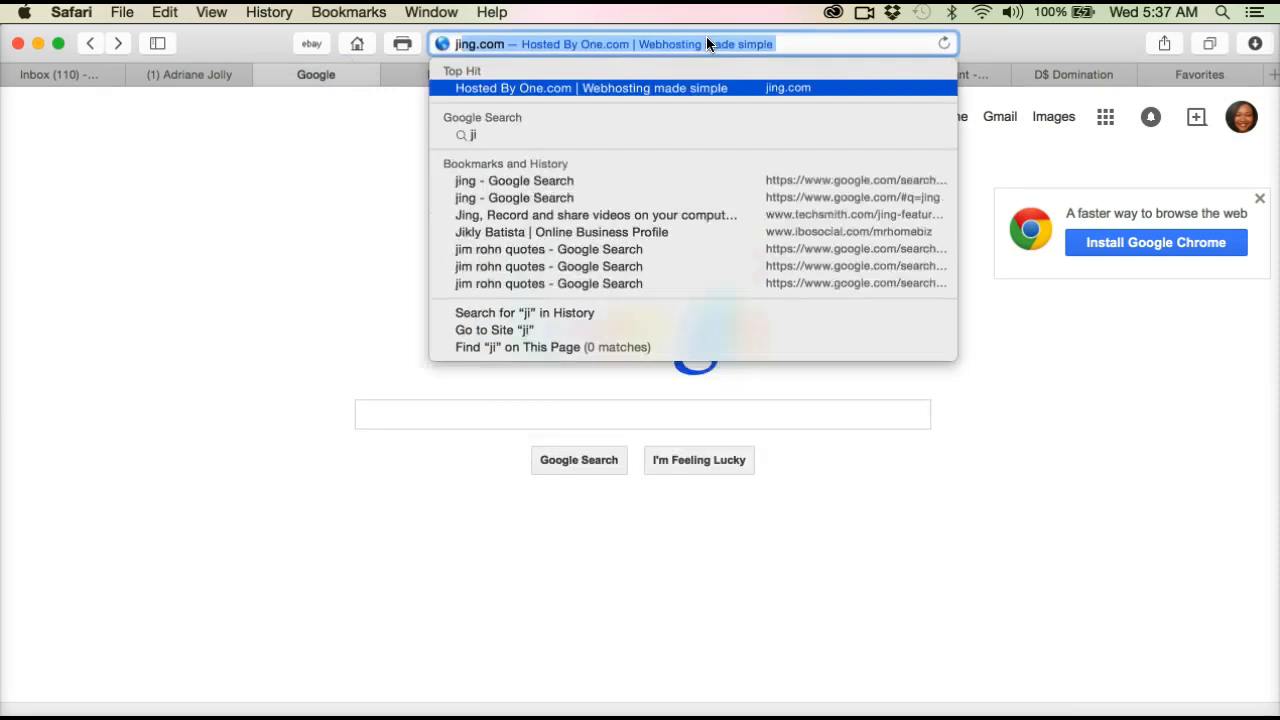
type("ng")
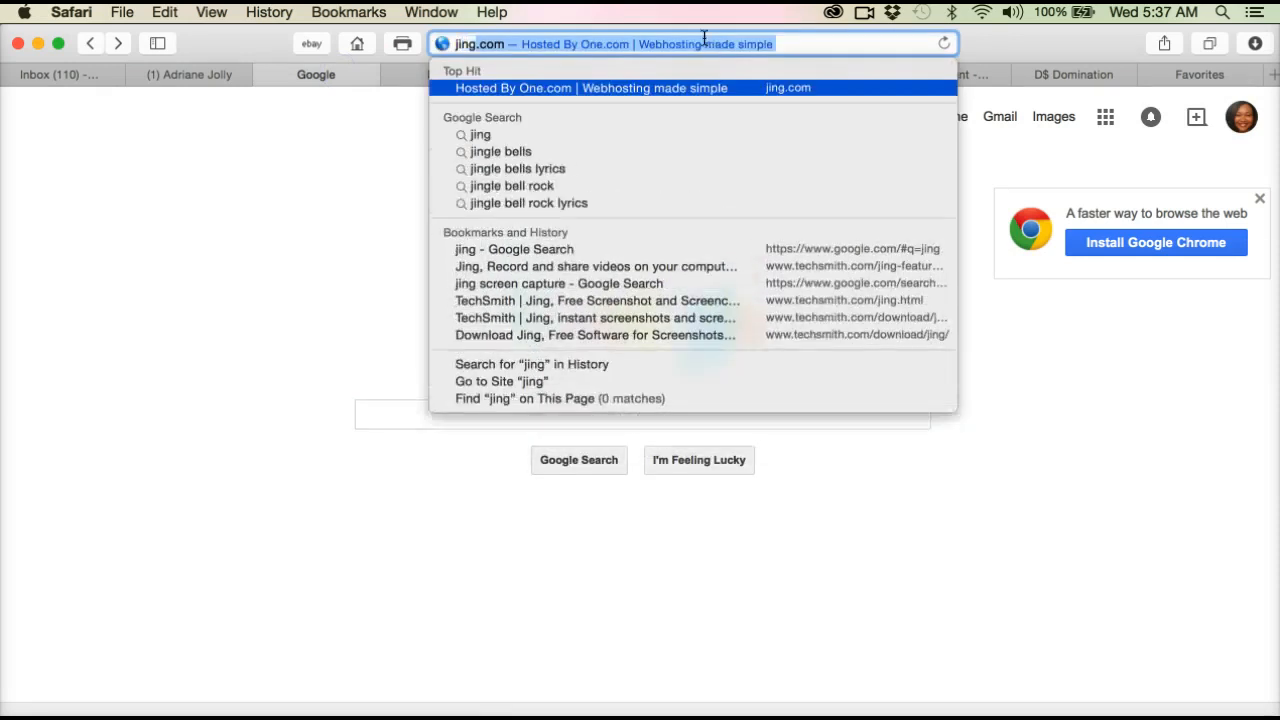
key("BackSpace")
key("BackSpace")
key("BackSpace")
key("BackSpace")
key("BackSpace")
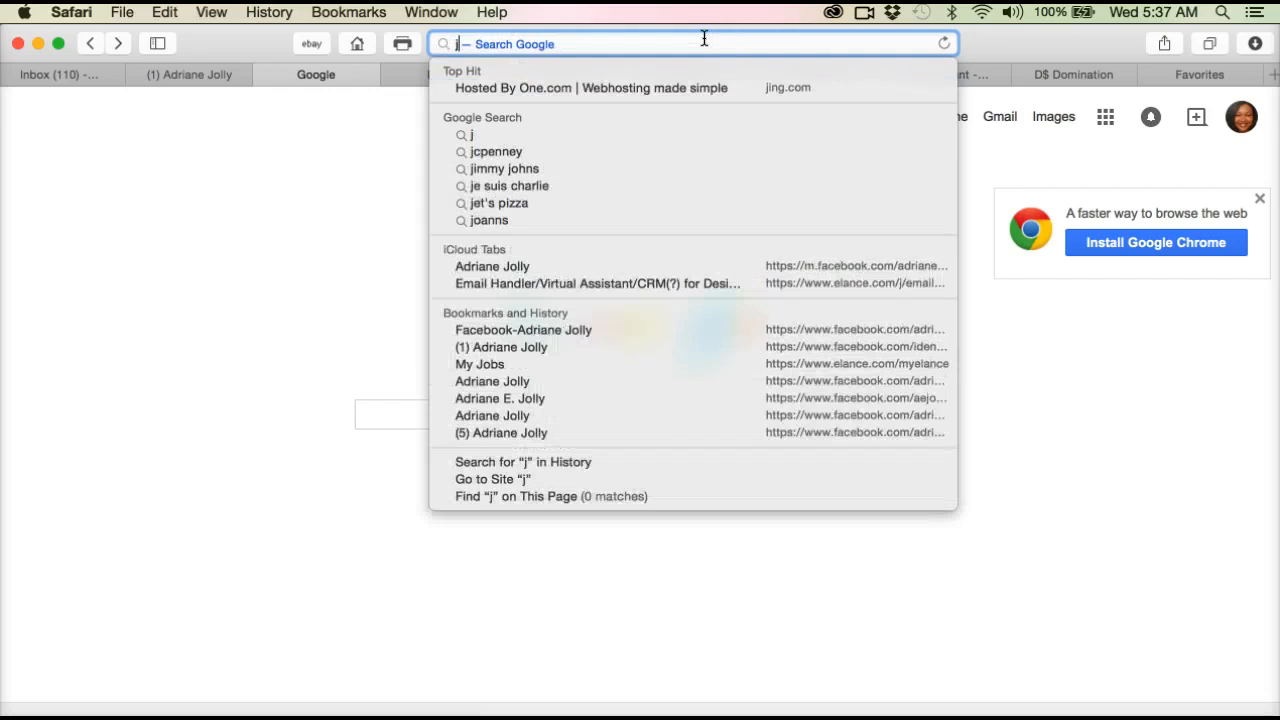
left_click(285, 305)
Step: Search Google for "jing" and open the TechSmith Jing product page from the results
left_click(509, 414)
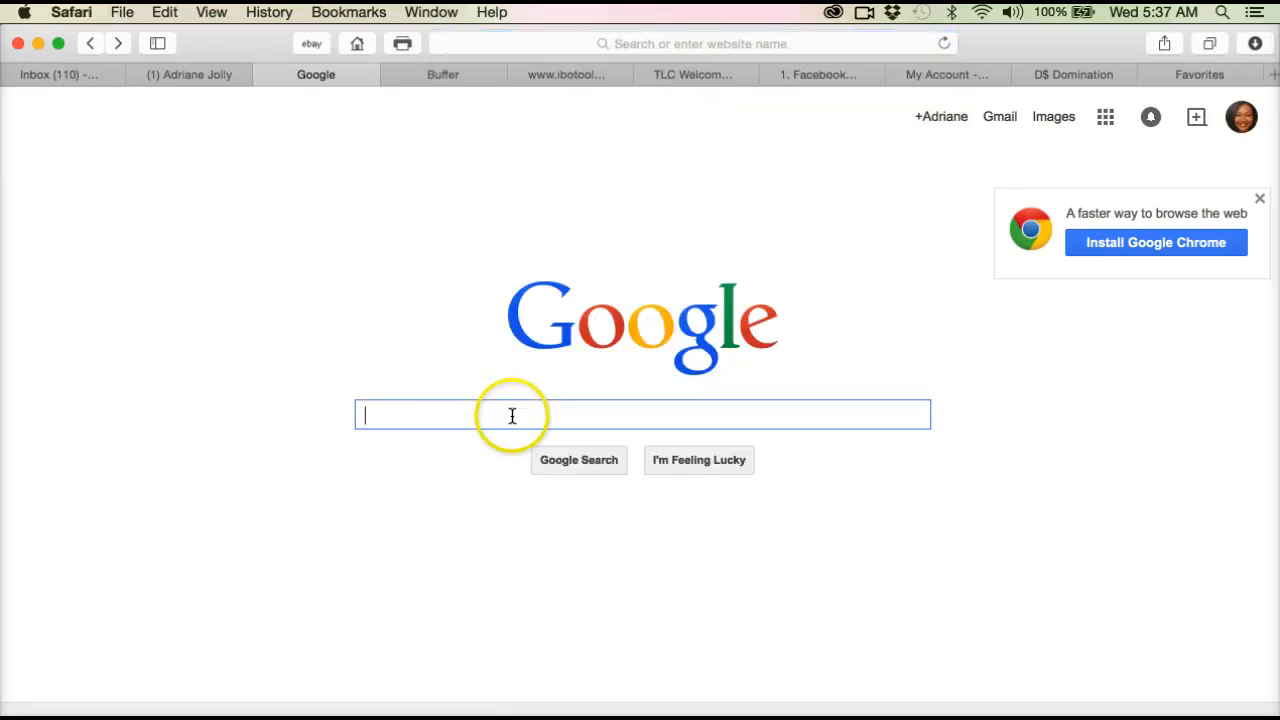
type("jing")
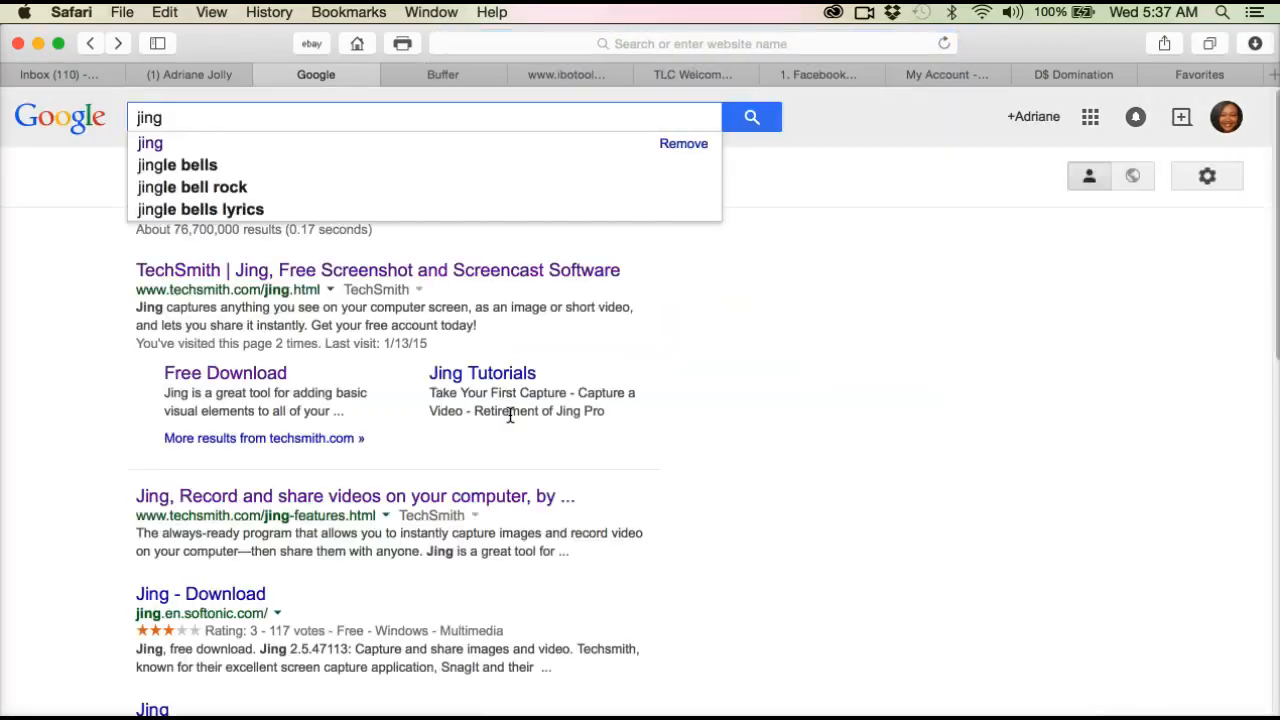
left_click(59, 325)
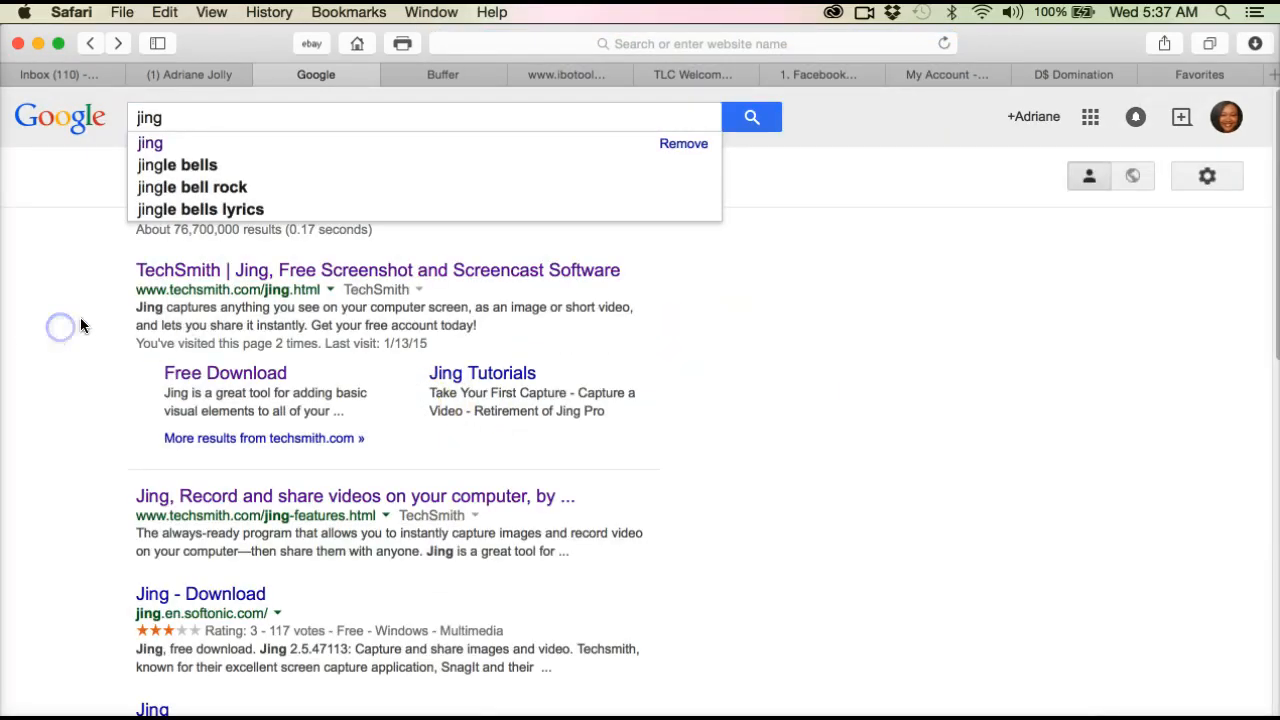
left_click(305, 272)
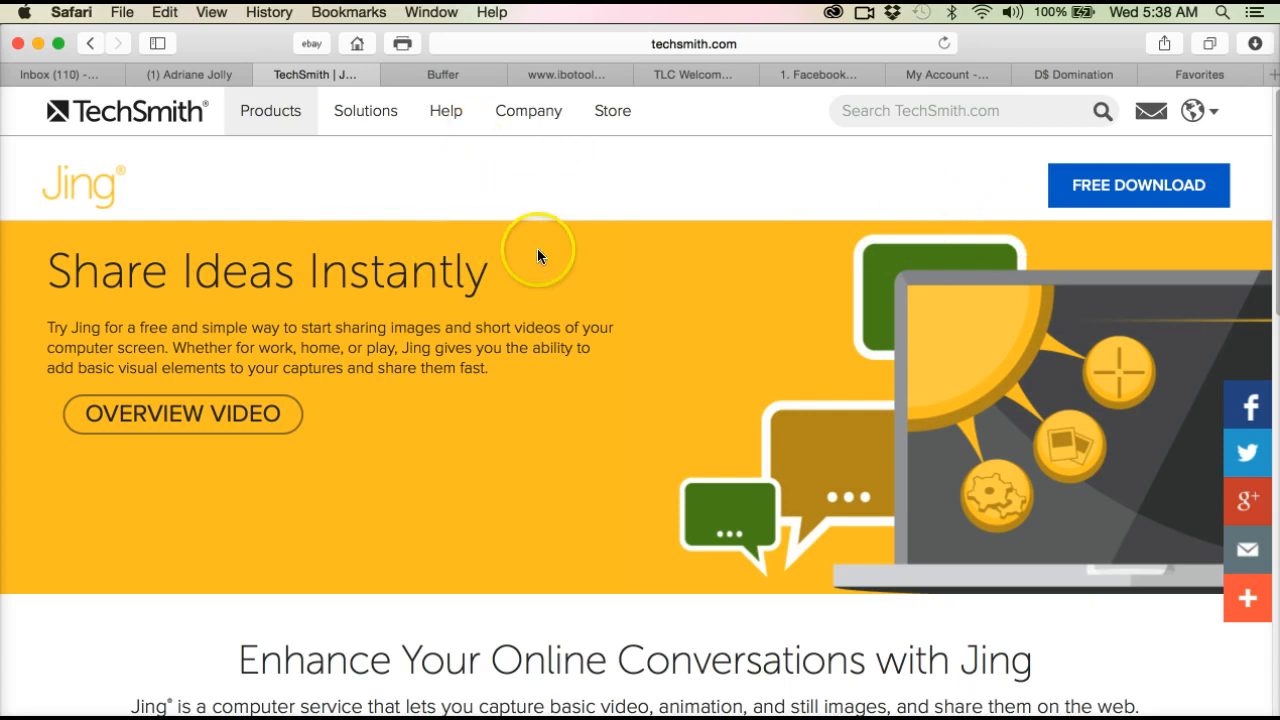
left_click(228, 112)
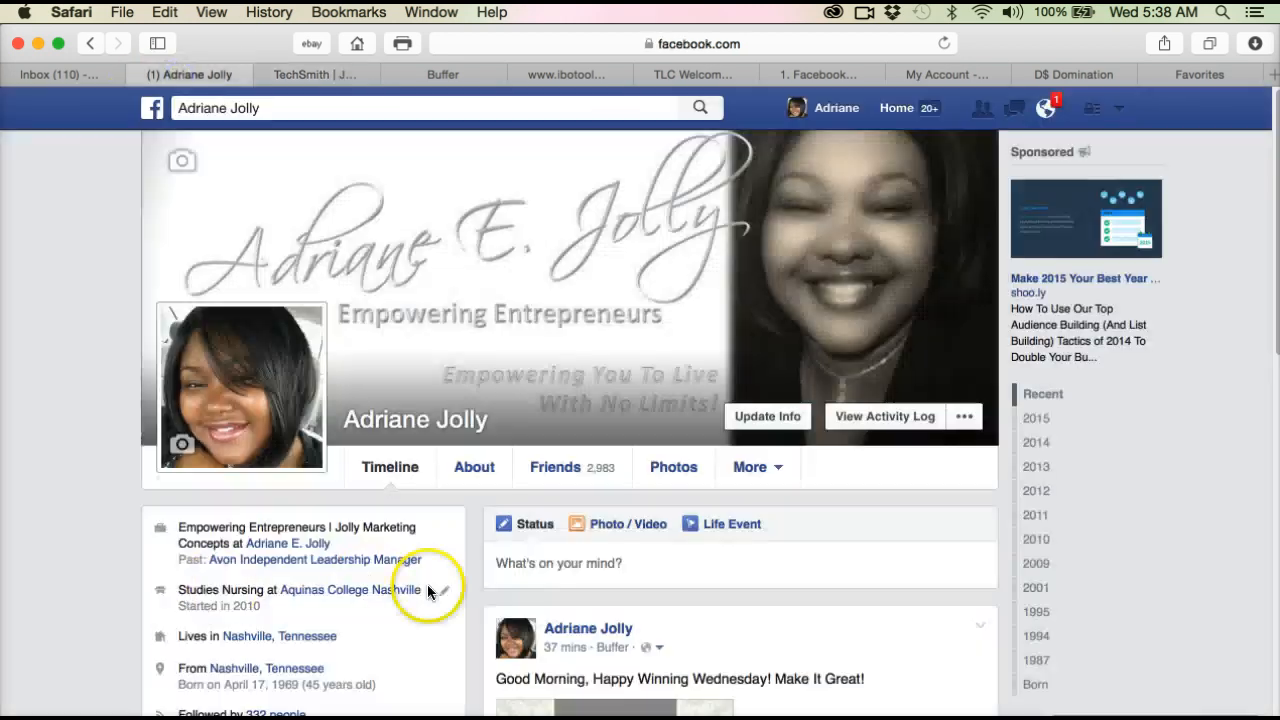
Step: Switch to the Facebook profile page and launch Jing from Launchpad
left_click(177, 78)
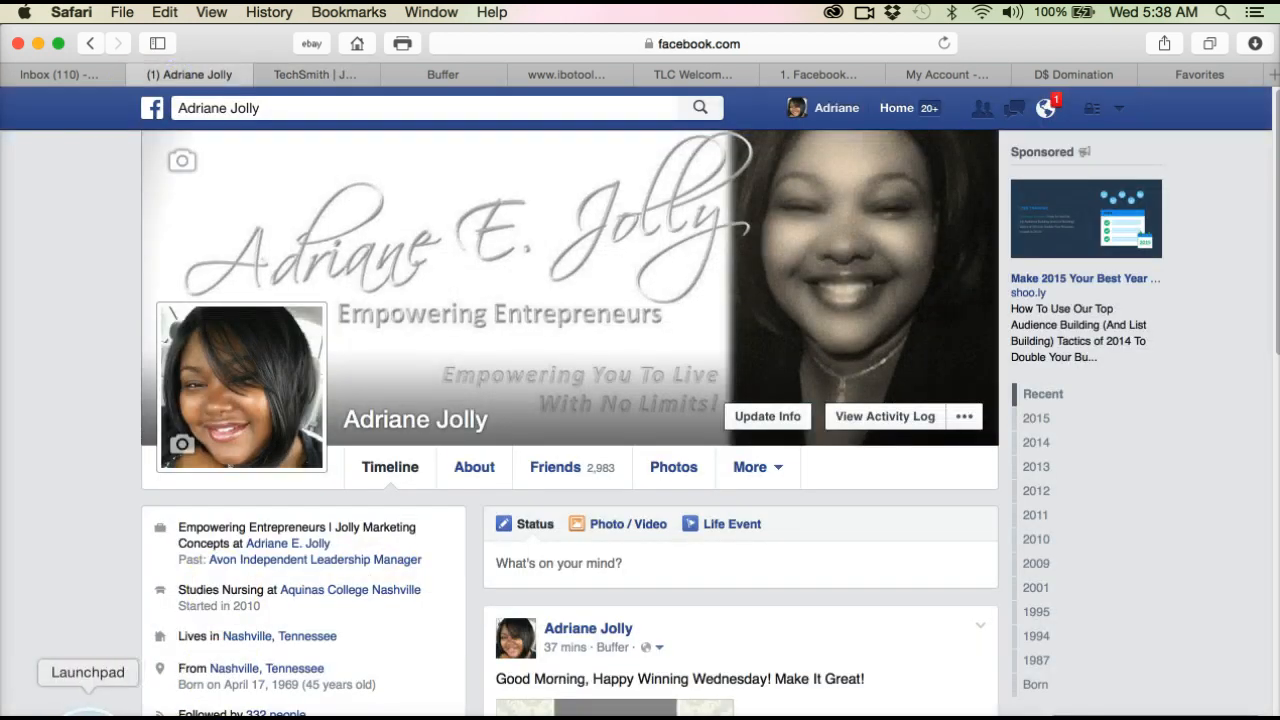
left_click(92, 711)
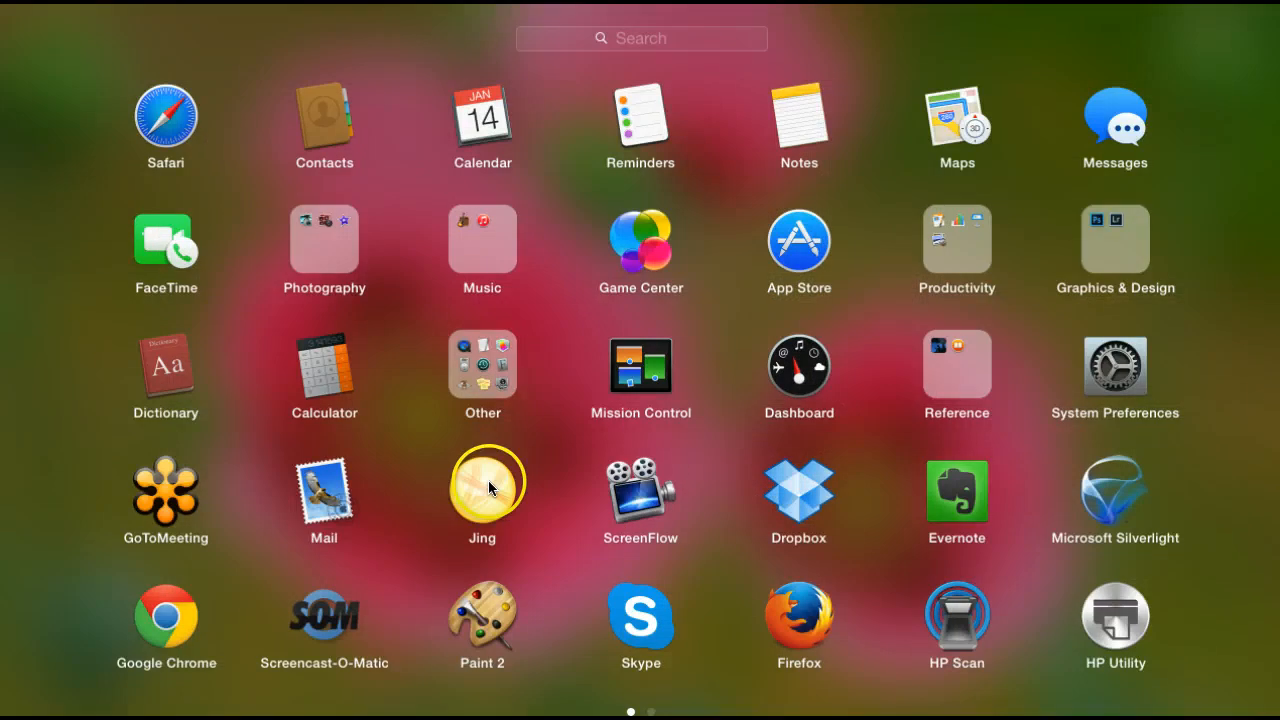
left_click(488, 481)
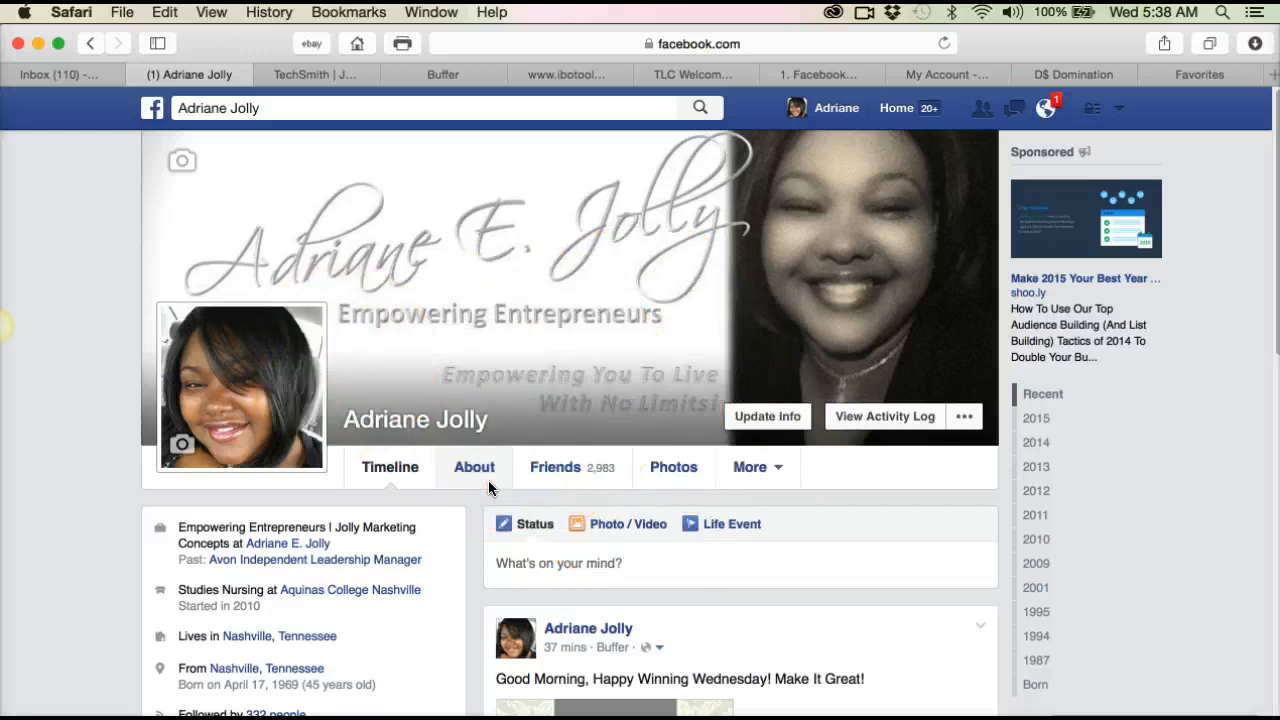
mouse_move(13, 298)
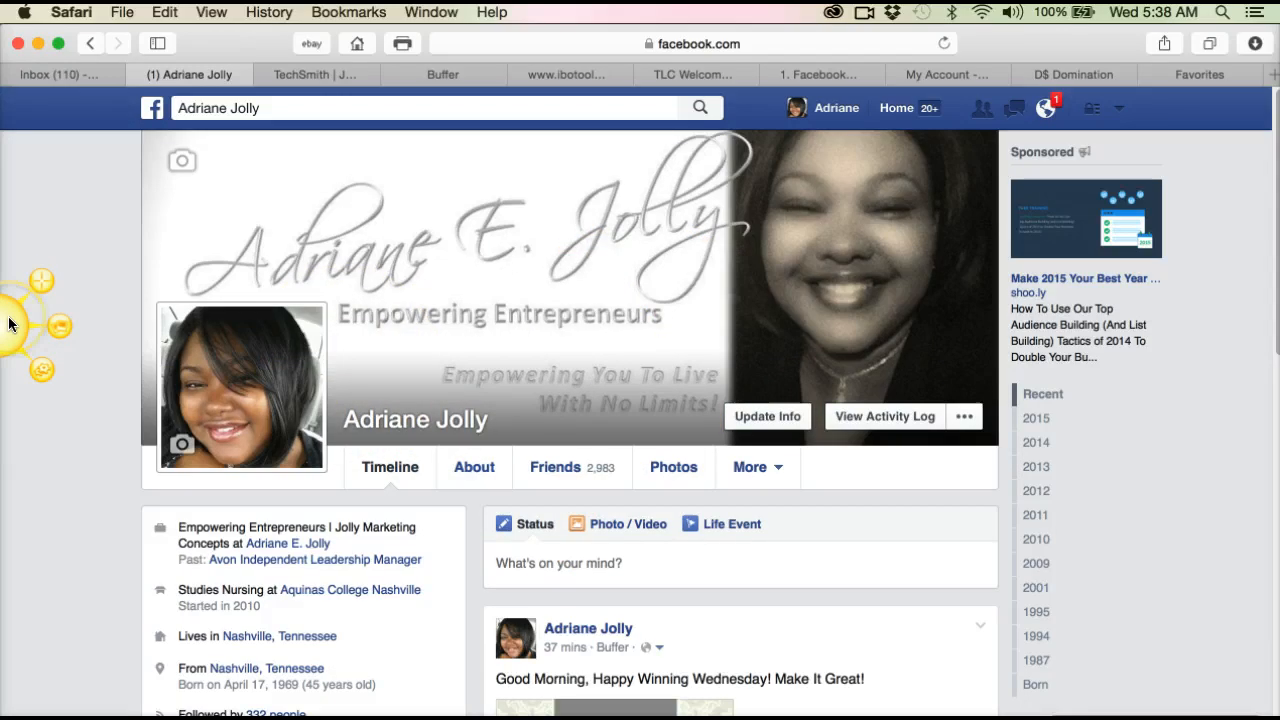
Step: Move the Jing sun across the Facebook profile to the right screen edge, then return it to the left edge
left_click(9, 323)
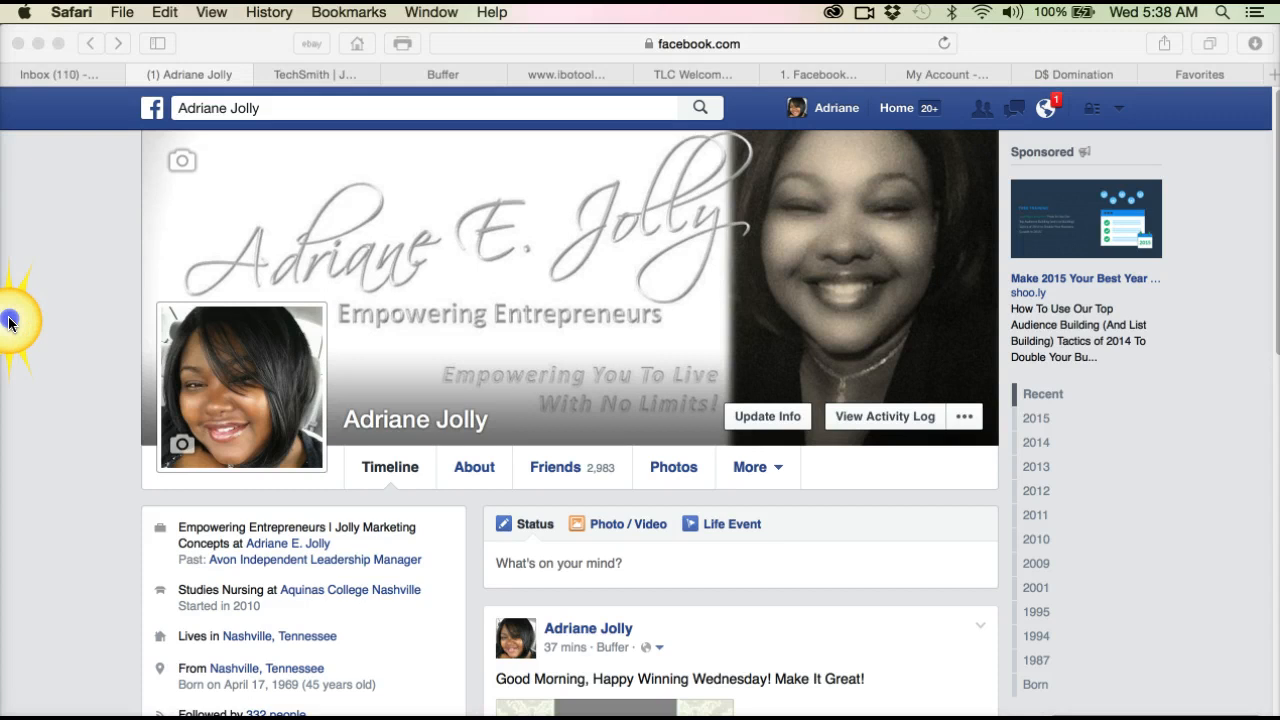
left_click_drag(9, 323, 260, 175)
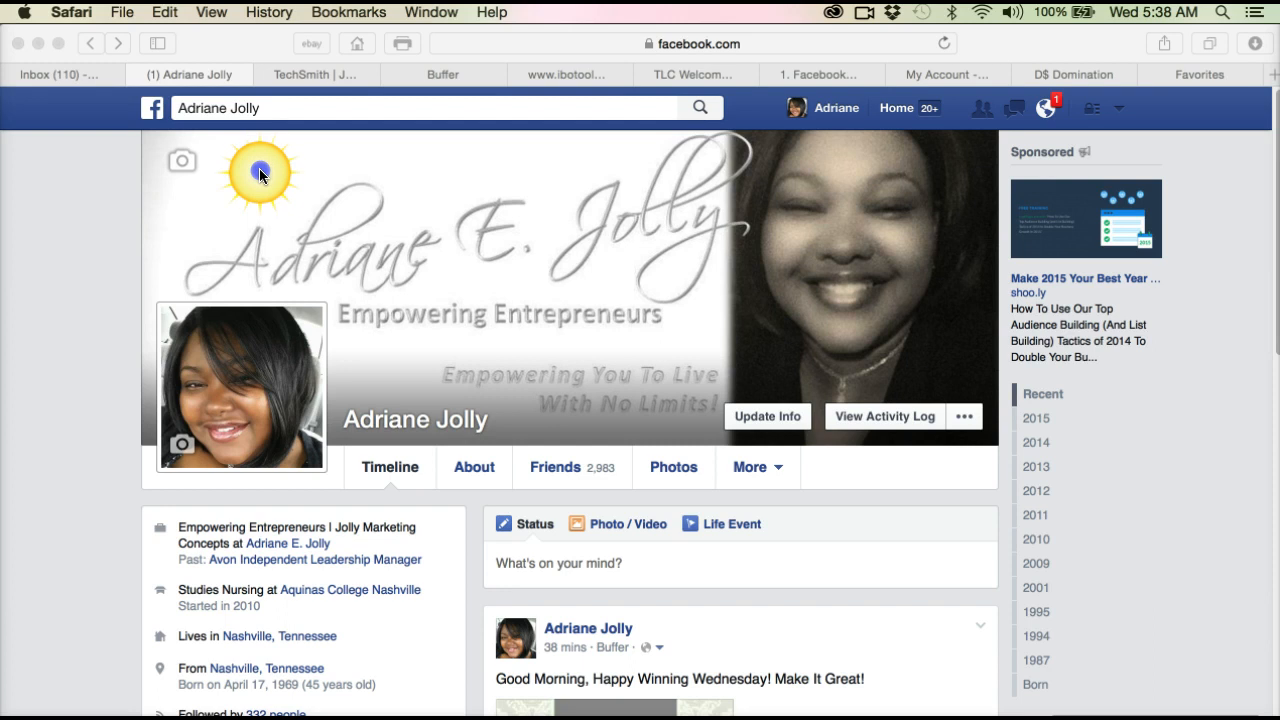
left_click_drag(260, 175, 239, 198)
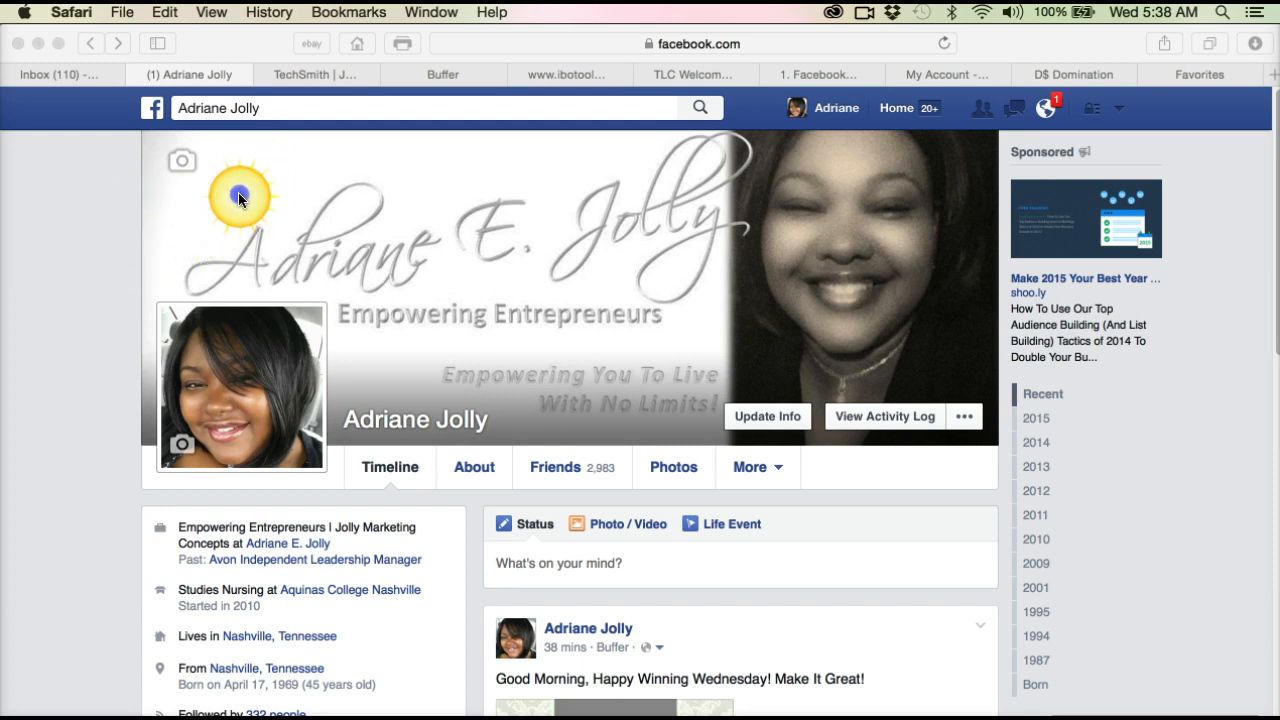
left_click_drag(238, 197, 350, 204)
left_click_drag(1198, 362, 1274, 384)
mouse_move(1276, 386)
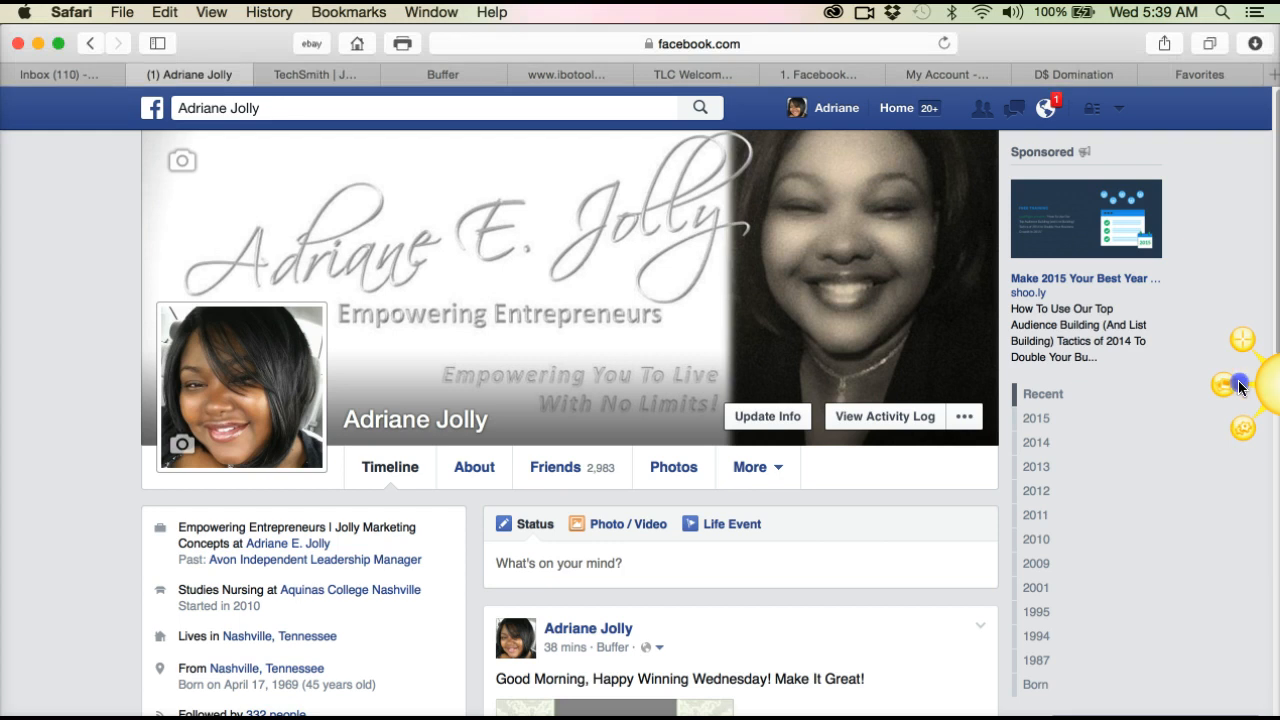
mouse_move(1254, 350)
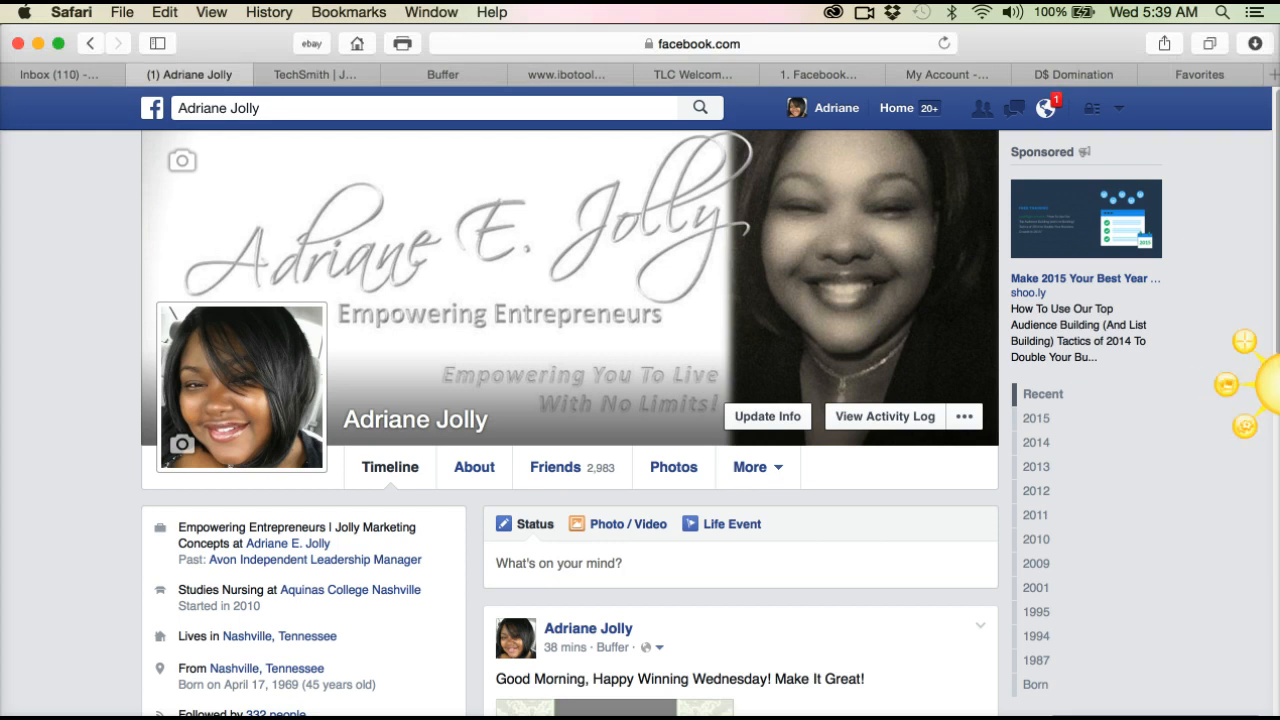
scroll(1253, 370, "down", 6)
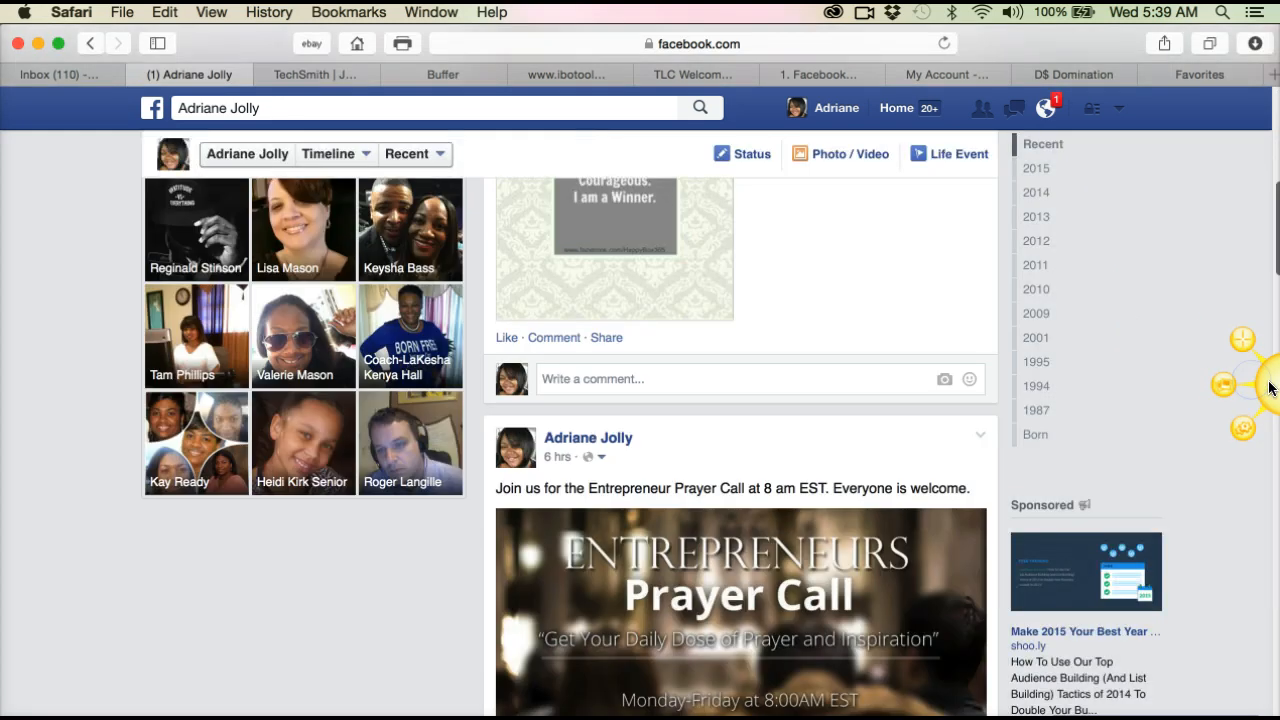
left_click_drag(1268, 388, 12, 322)
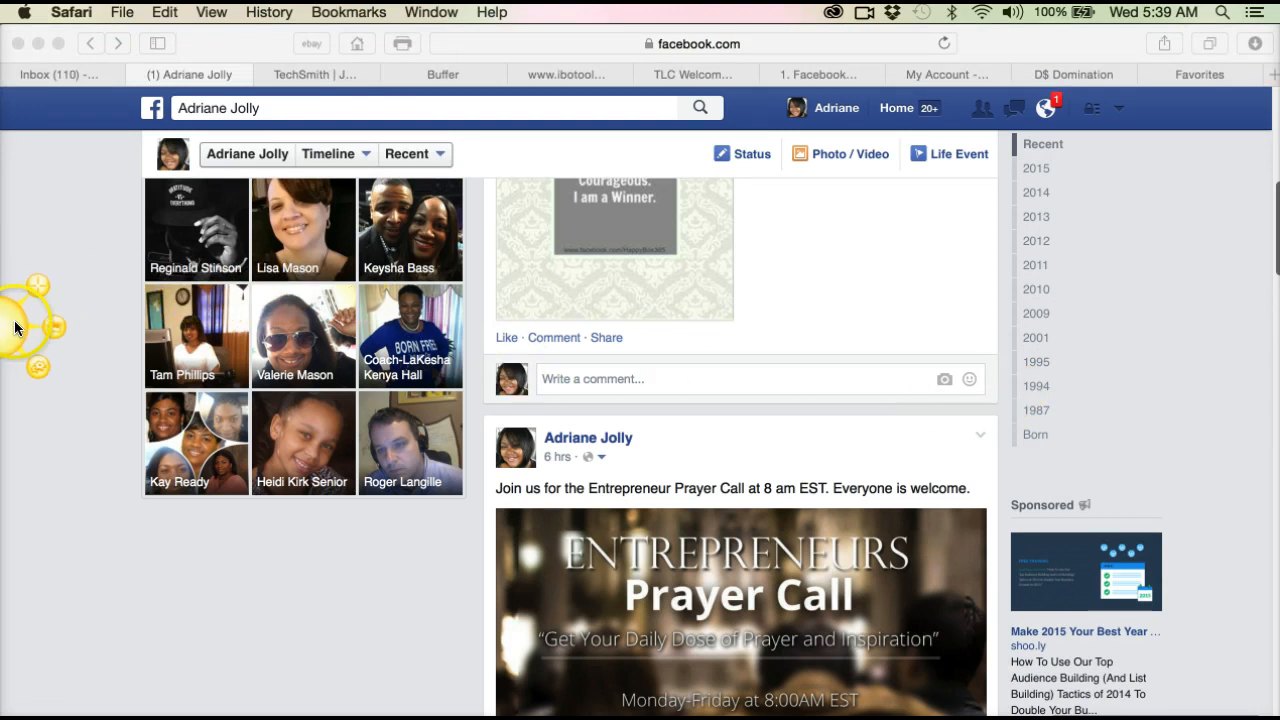
Step: Review Jing's preferences and help options, then close the Jing settings window
mouse_move(15, 328)
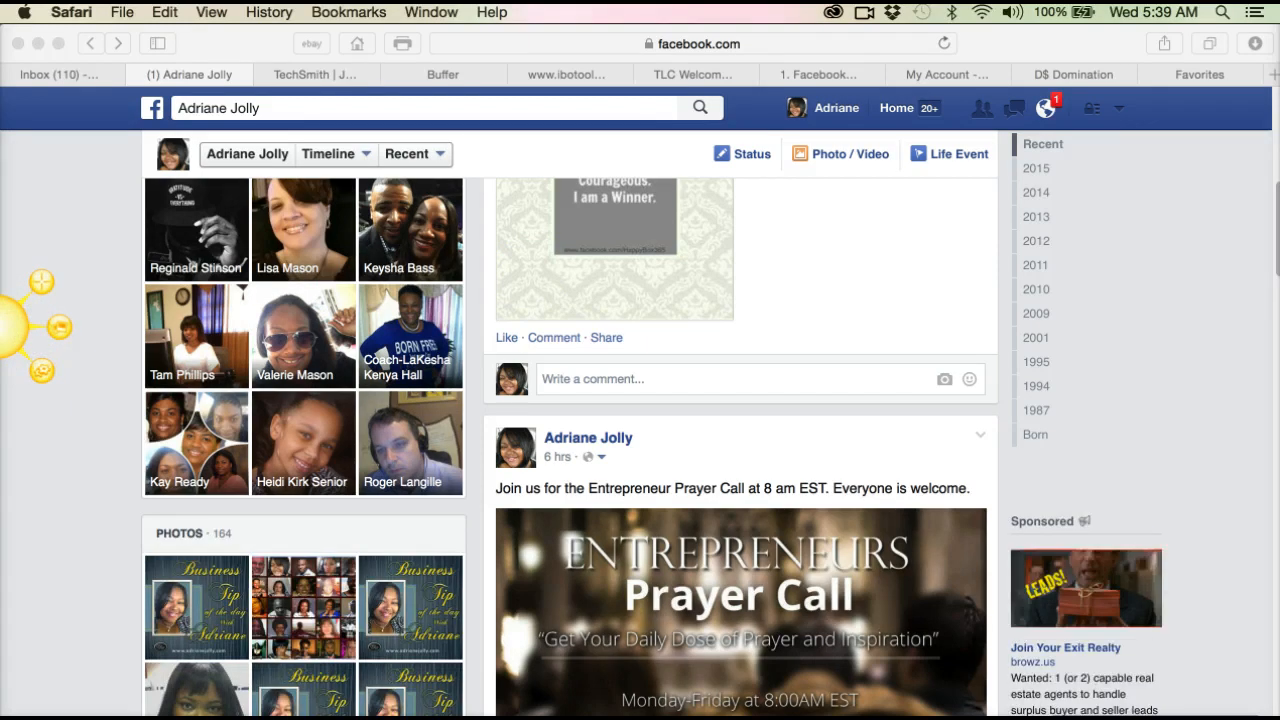
left_click(40, 373)
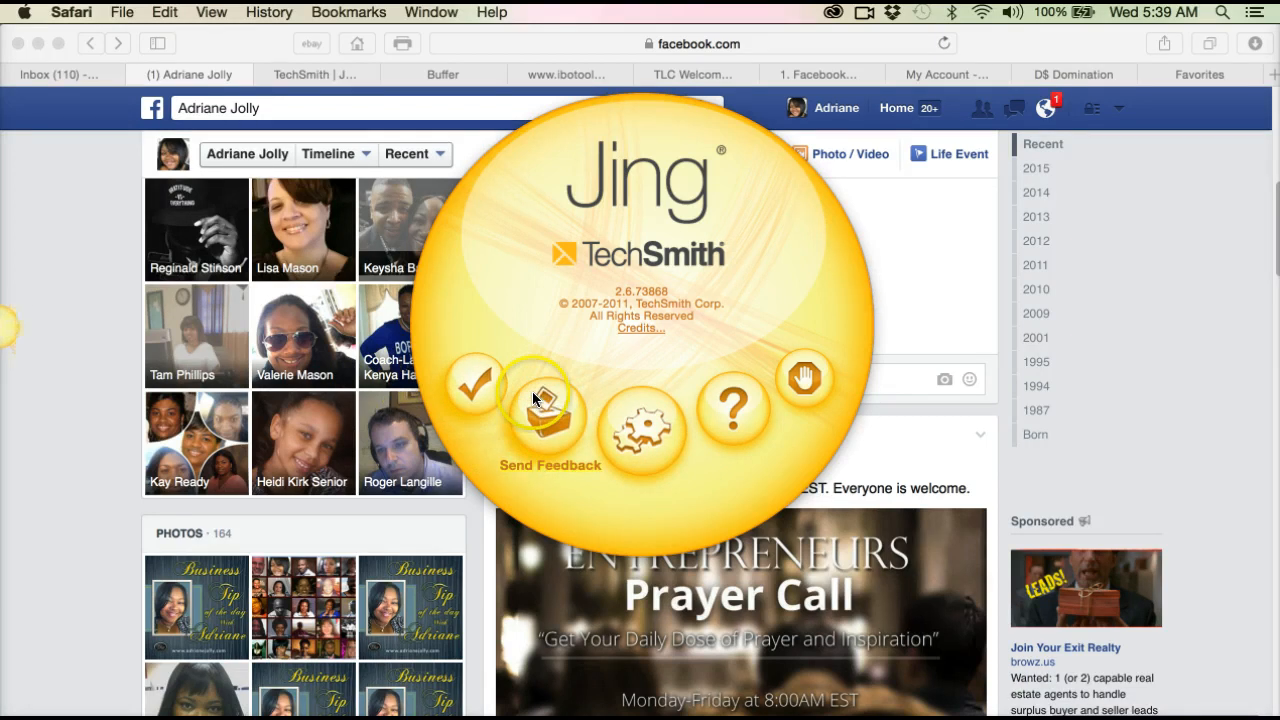
left_click(623, 453)
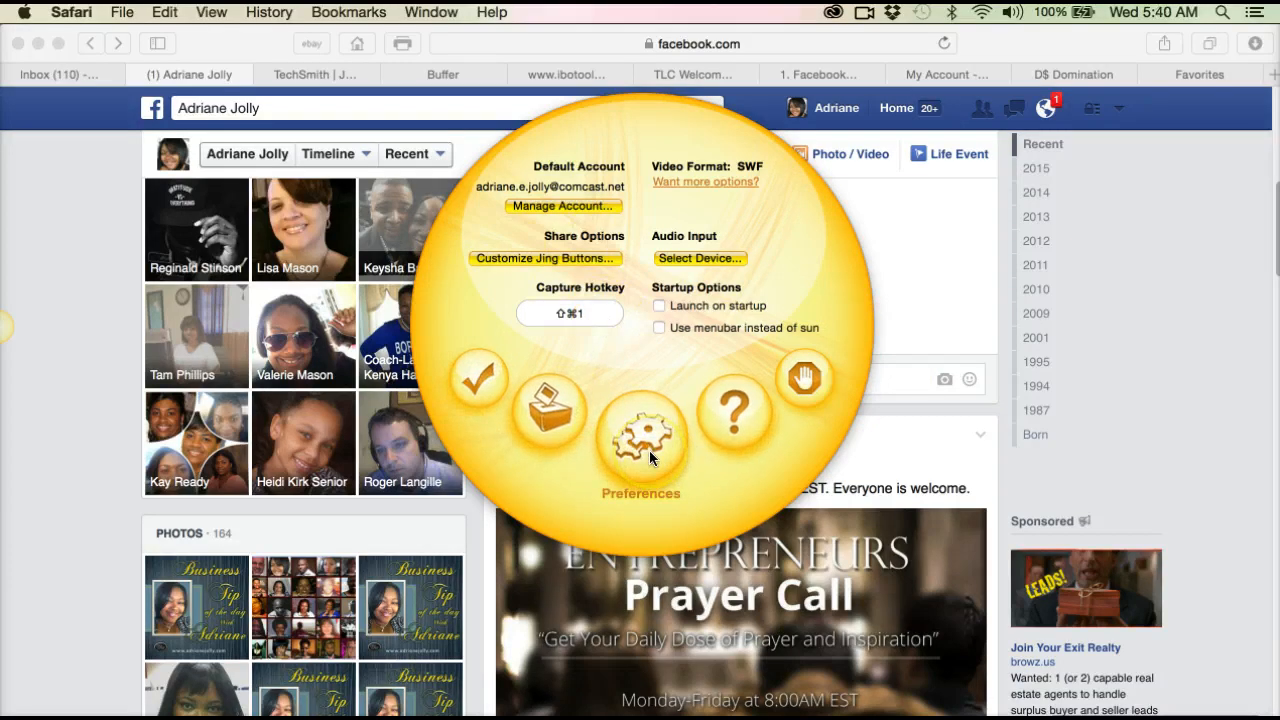
left_click(736, 433)
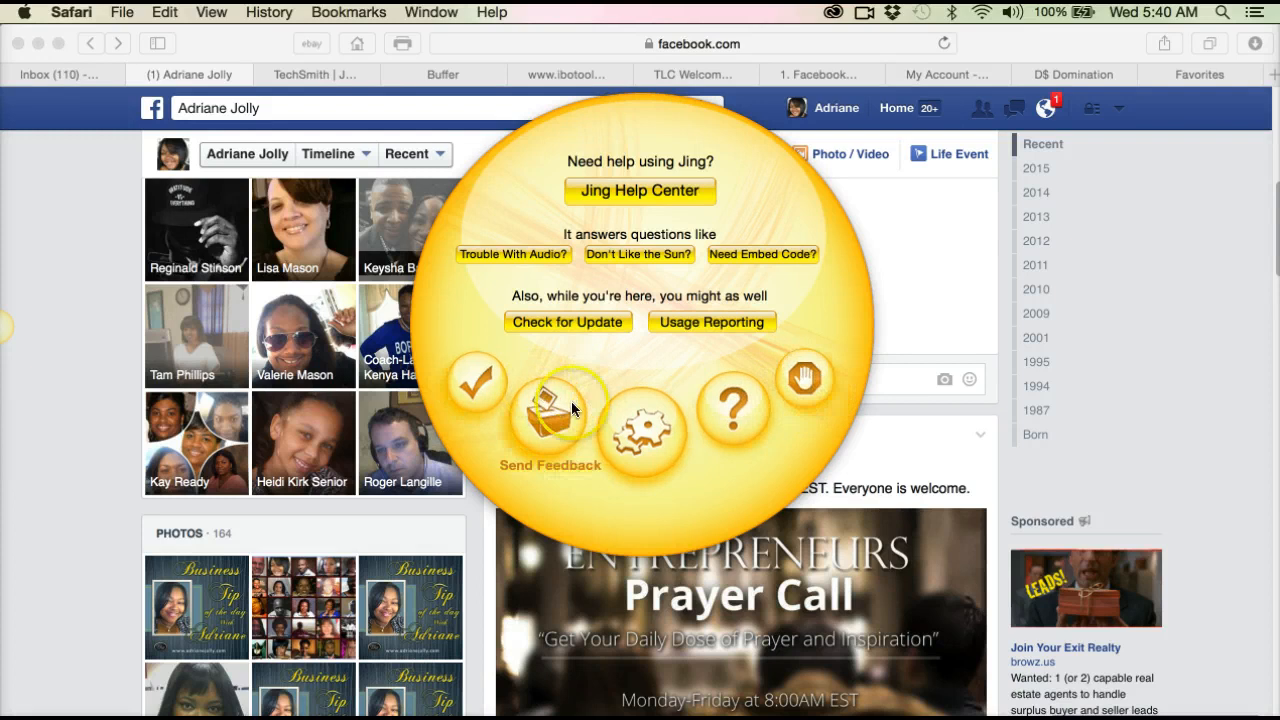
left_click(468, 380)
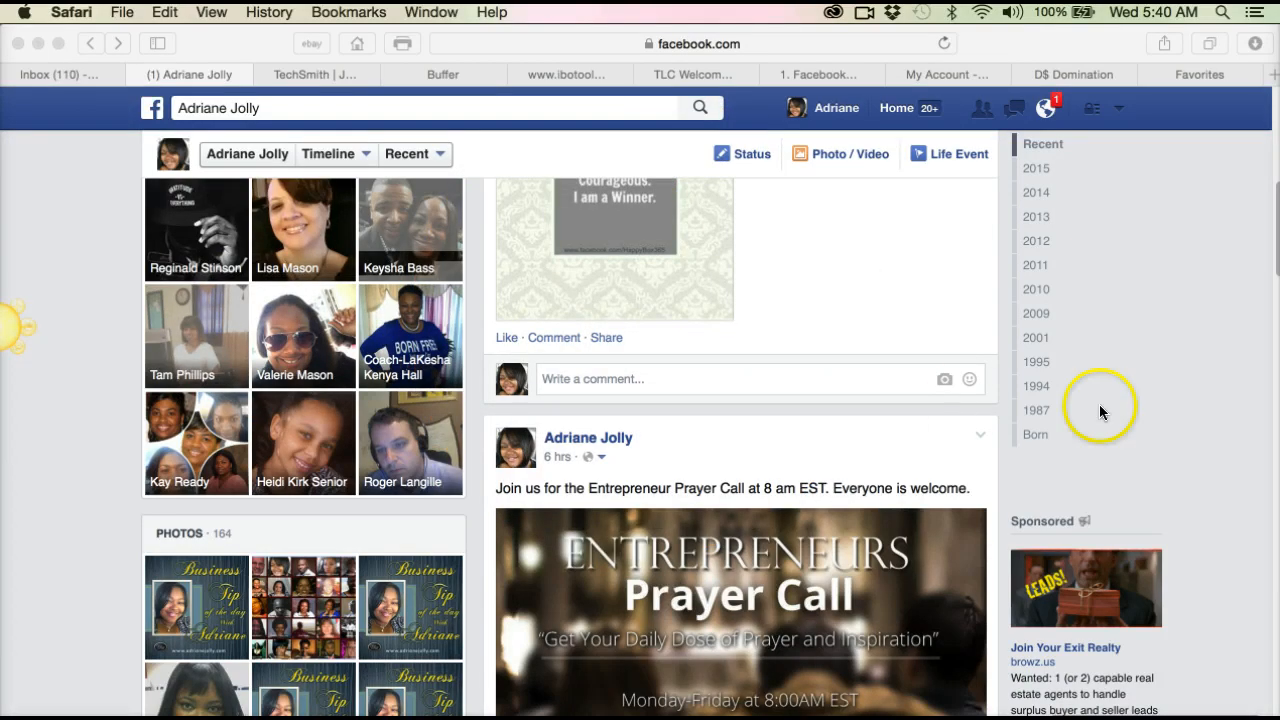
Step: Go to the Facebook home feed and open the group "The Unit of Prosperity - DS Domination Team"
mouse_move(10, 327)
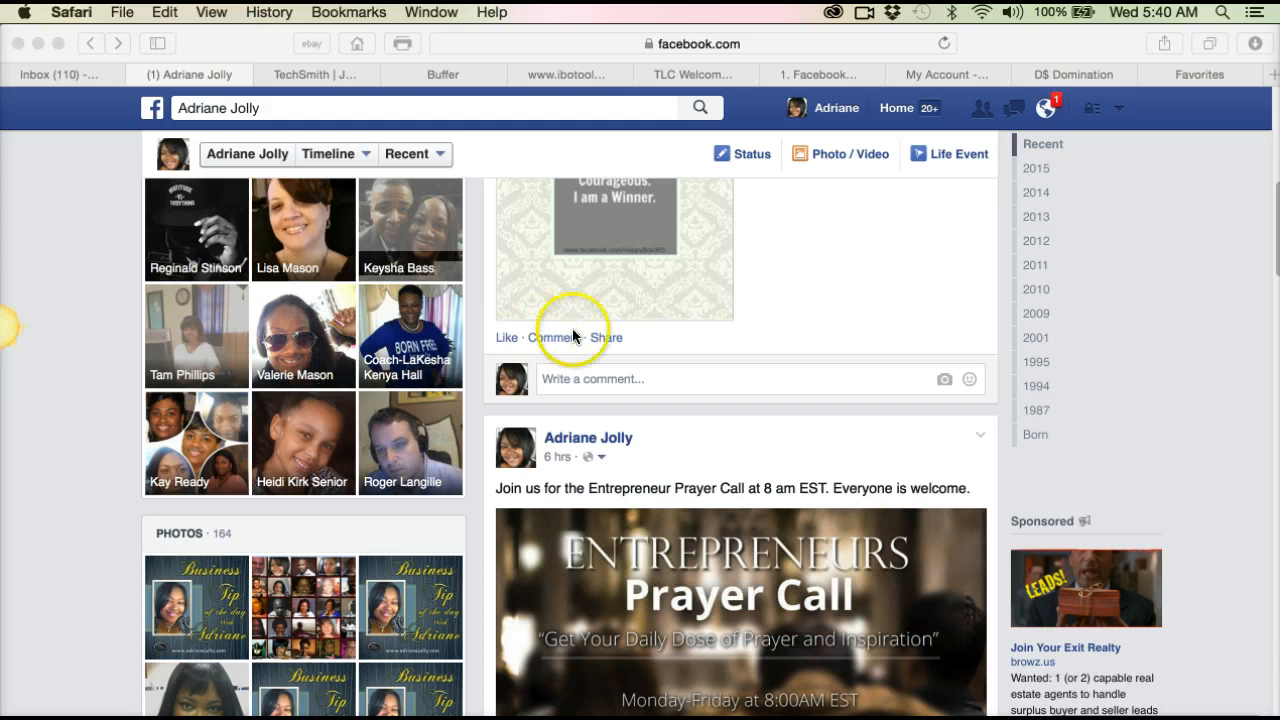
scroll(572, 330, "up", 2)
scroll(572, 336, "up", 15)
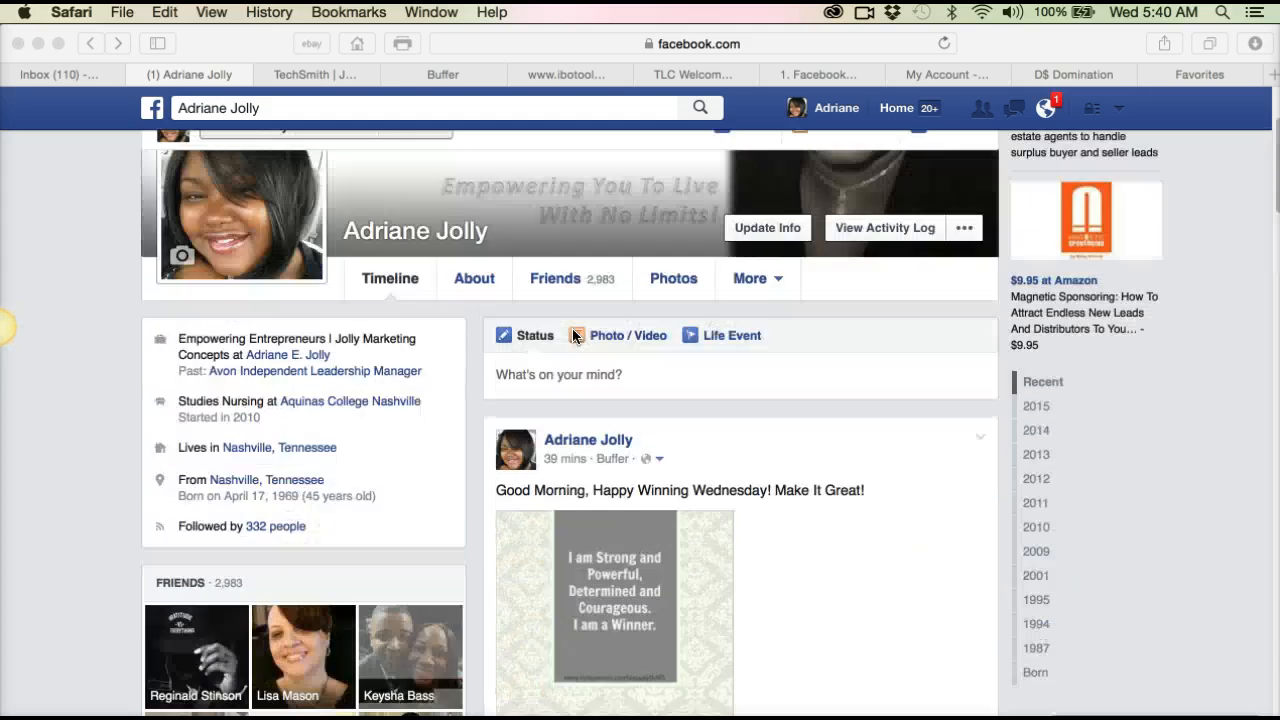
left_click(899, 111)
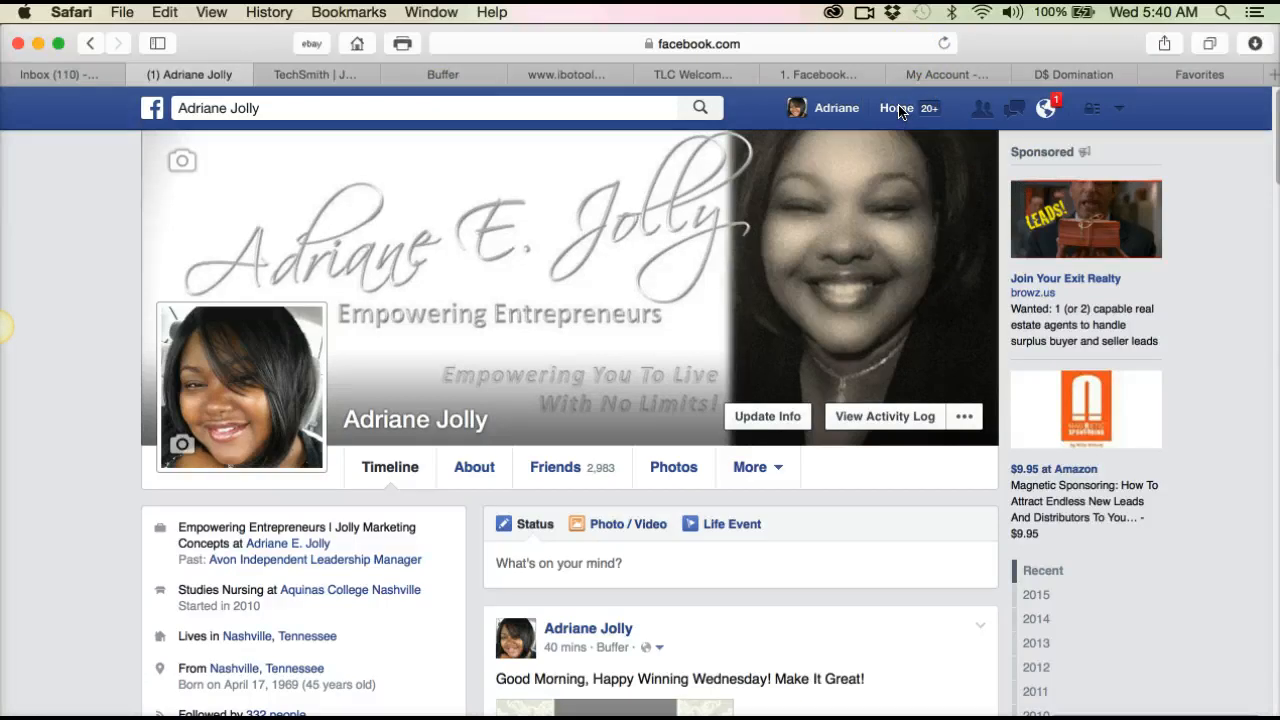
left_click(899, 110)
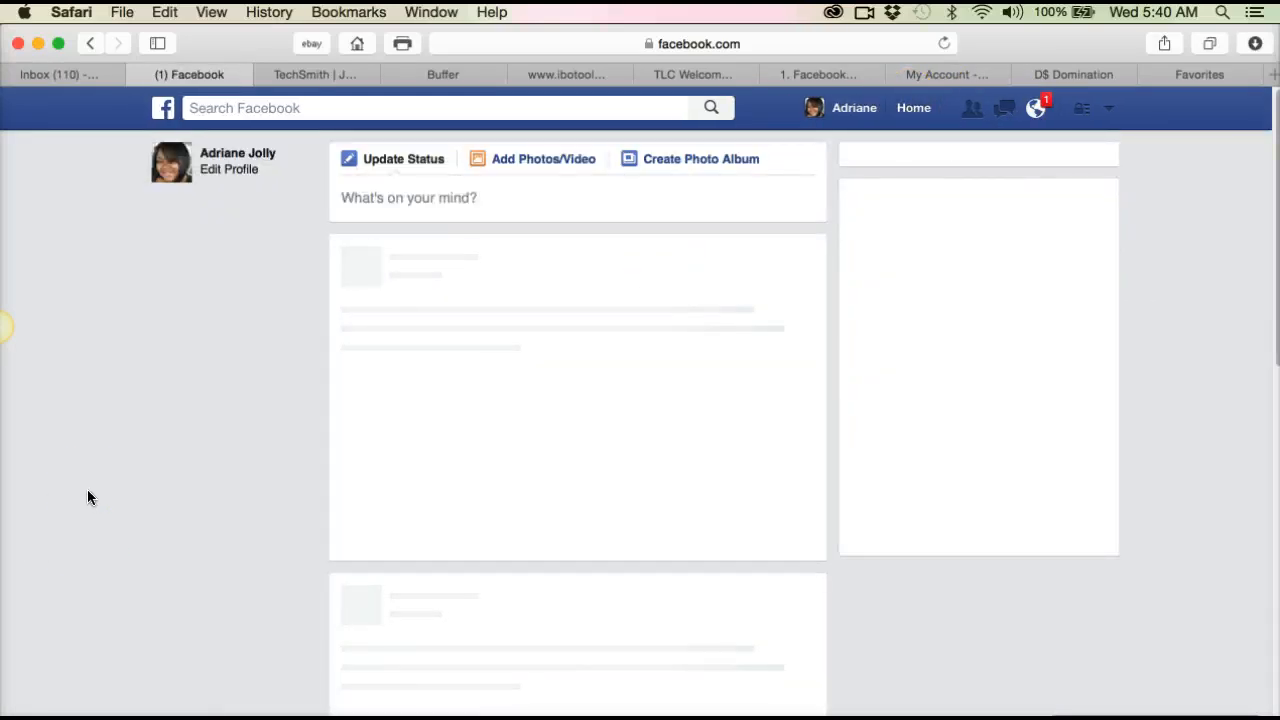
scroll(88, 498, "down", 2)
scroll(88, 498, "down", 4)
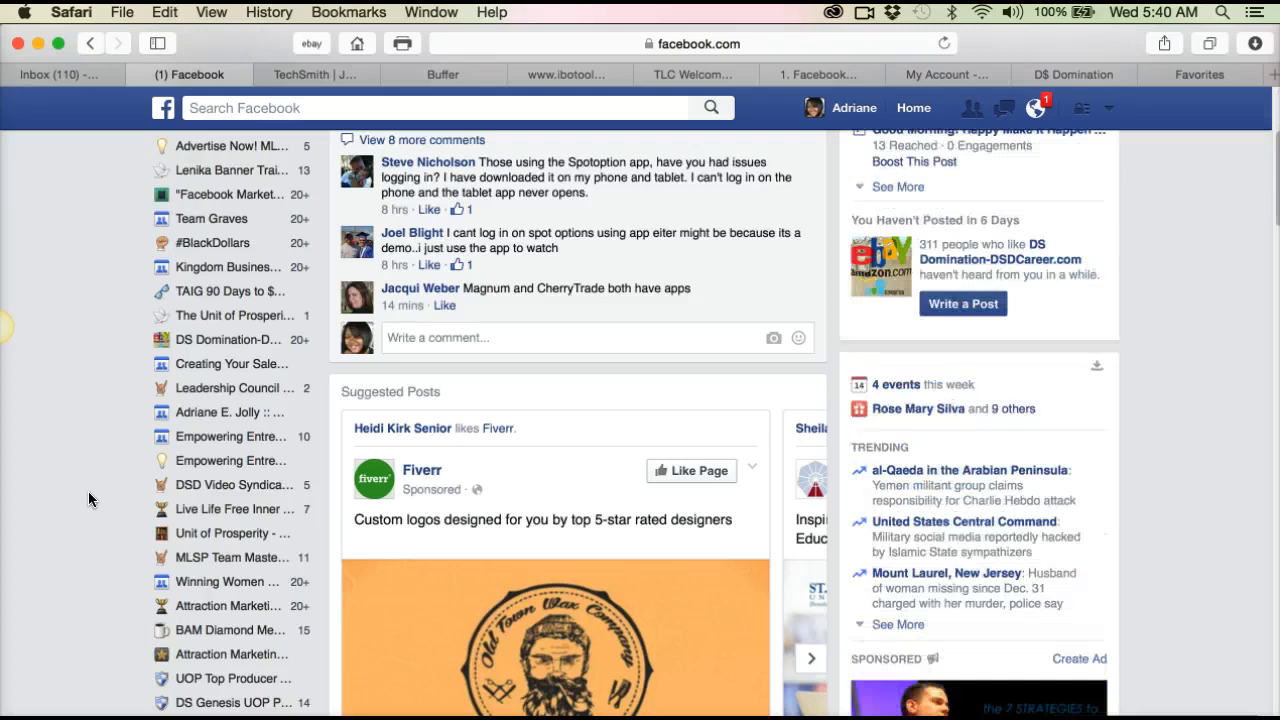
left_click(262, 316)
Step: Like the group's recent post about the $300 profit with the eBay "Item sold" image
scroll(252, 330, "down", 6)
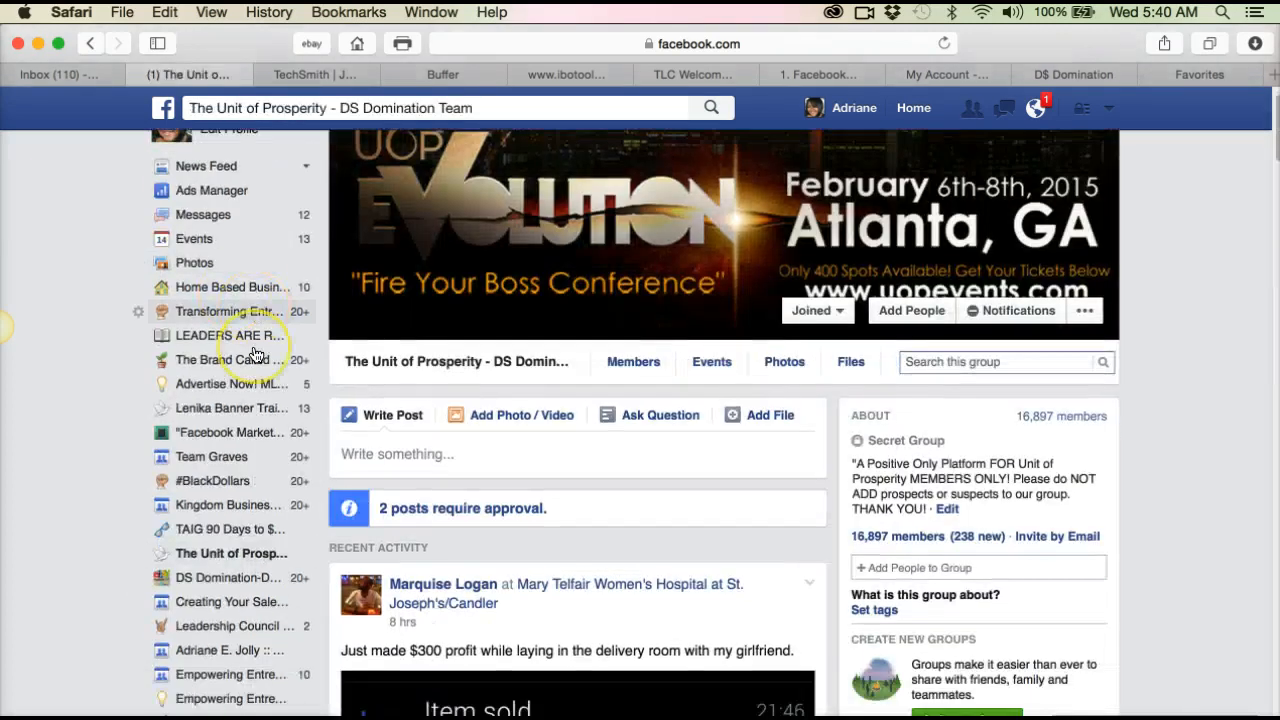
scroll(255, 355, "down", 2)
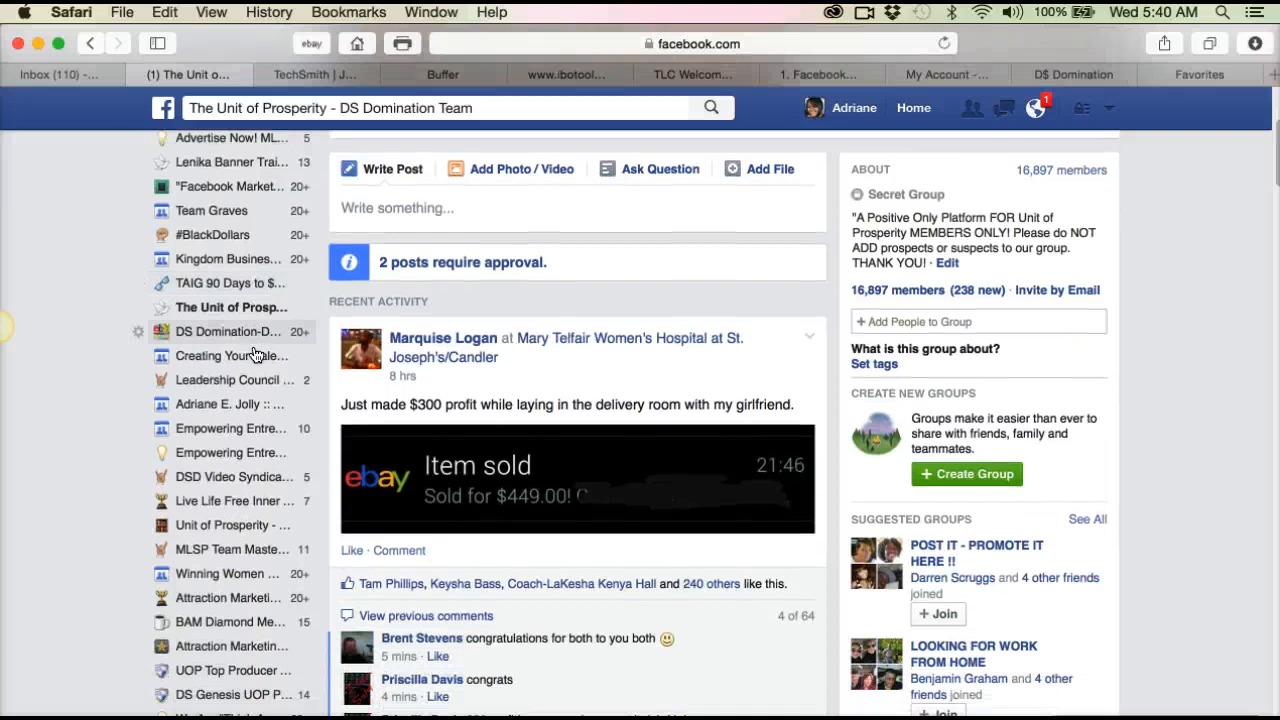
left_click(352, 350)
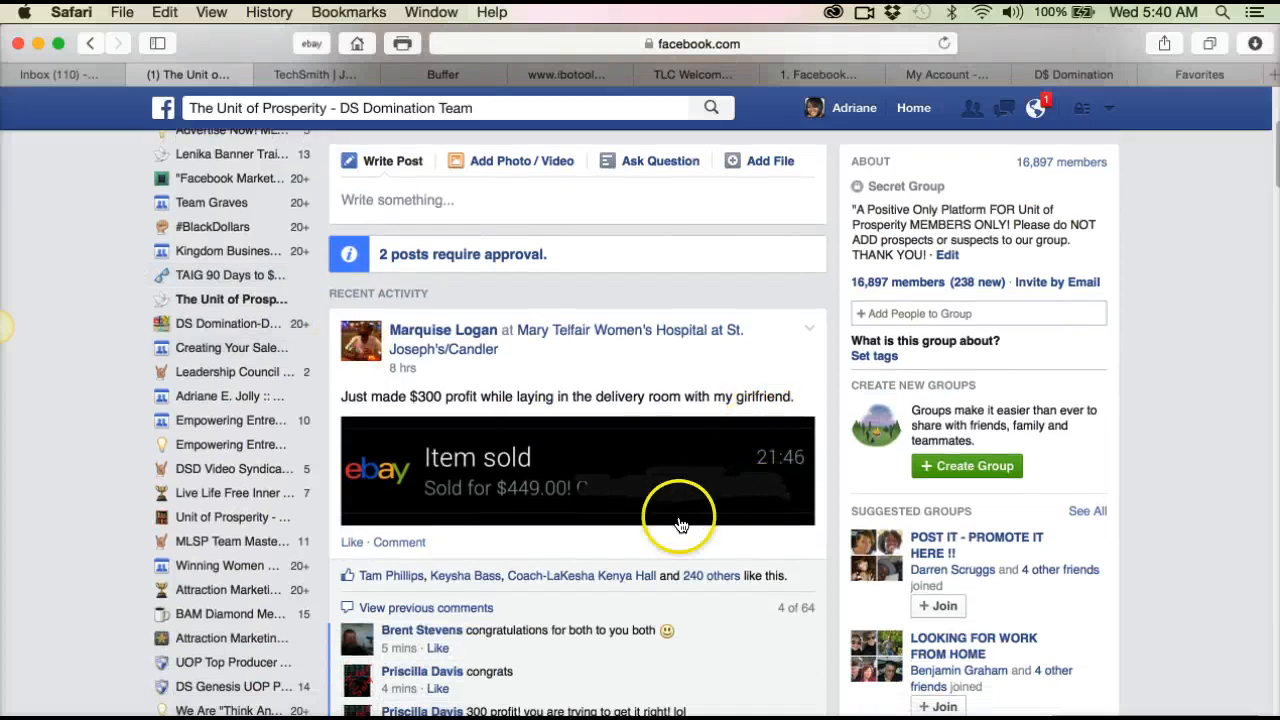
left_click(352, 542)
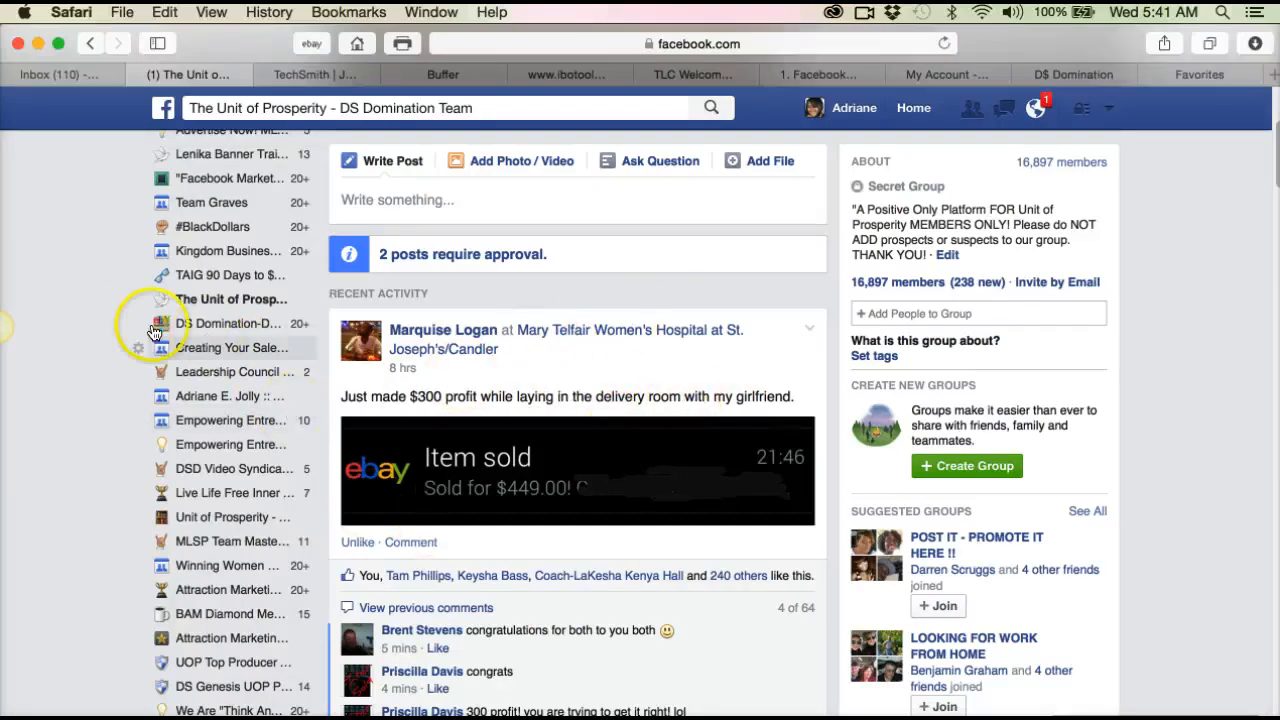
Step: Open Jing's capture history from the sun
mouse_move(7, 330)
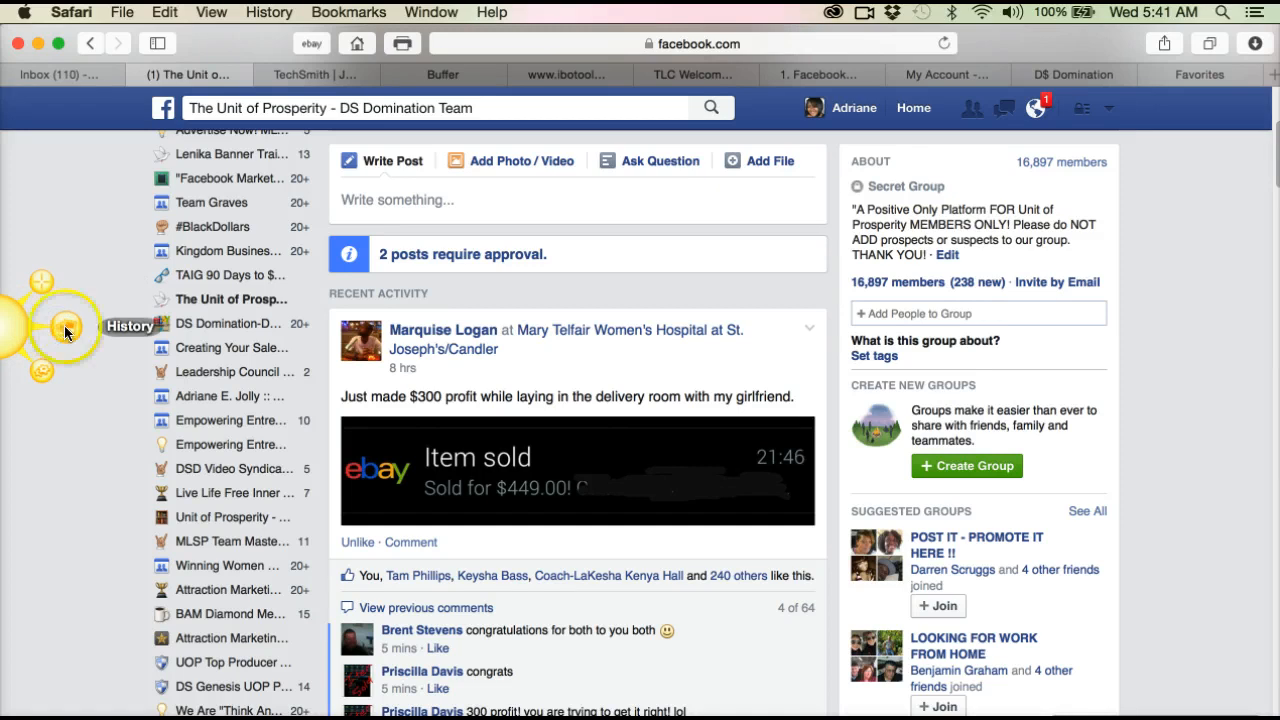
left_click(57, 326)
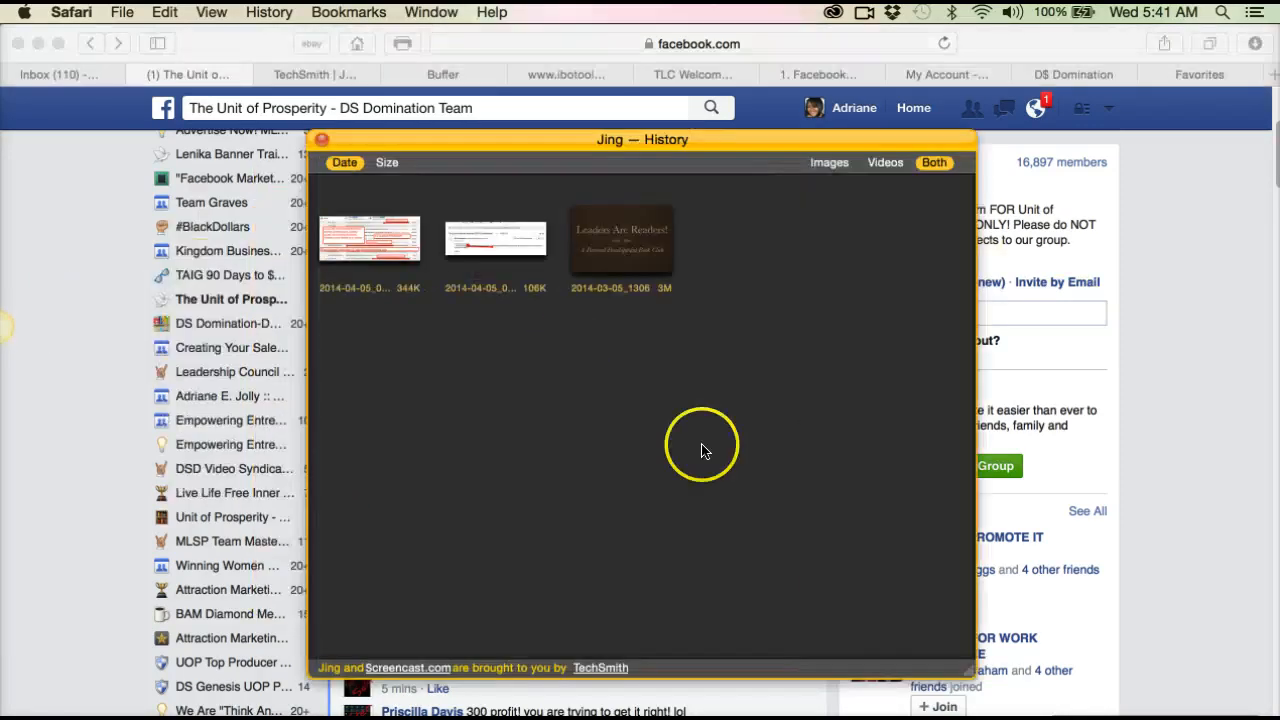
Step: Filter Jing's capture history to videos only and close the history window
left_click(885, 162)
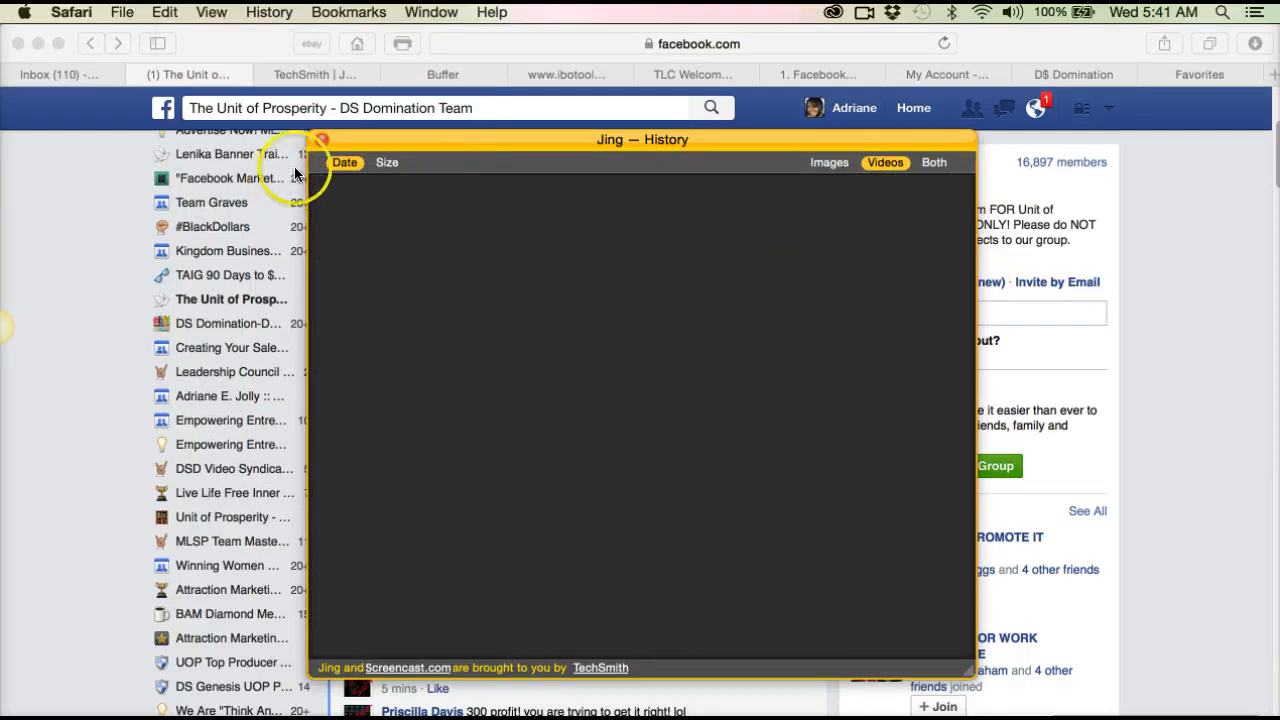
left_click(320, 139)
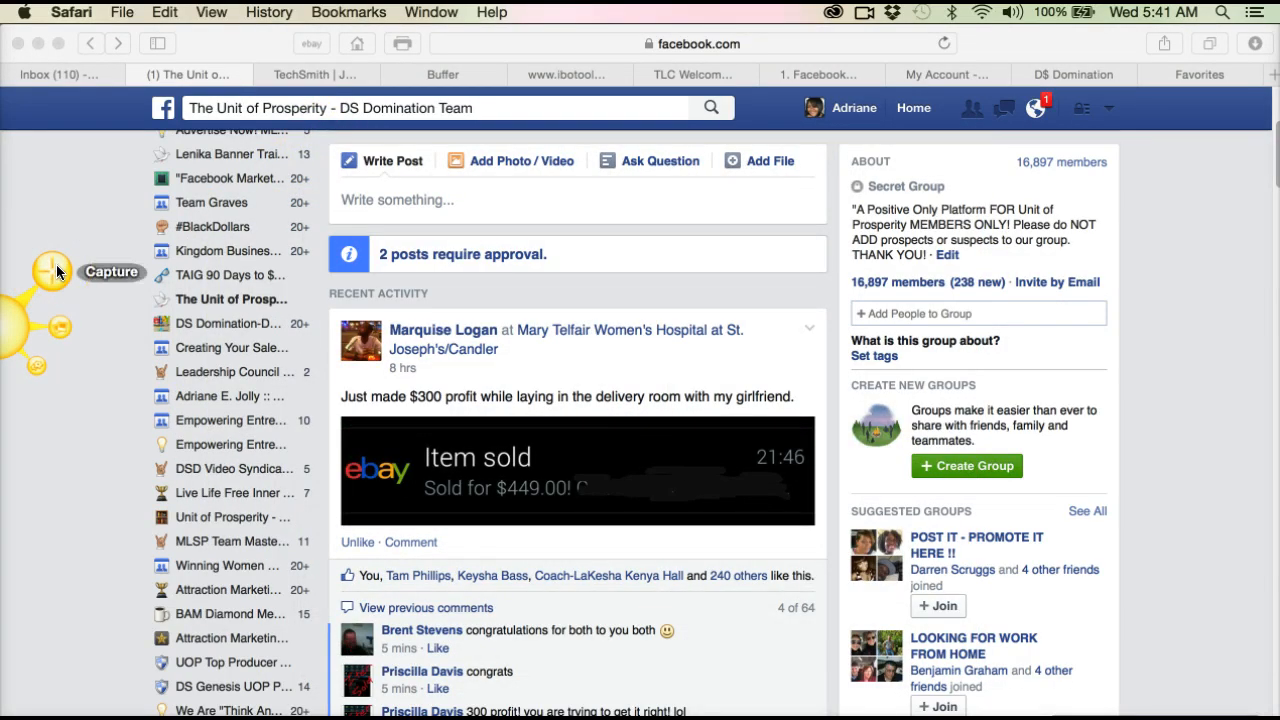
Step: Capture the $300 profit post with its eBay "Item sold" picture as a 980 x 500 image
left_click(57, 271)
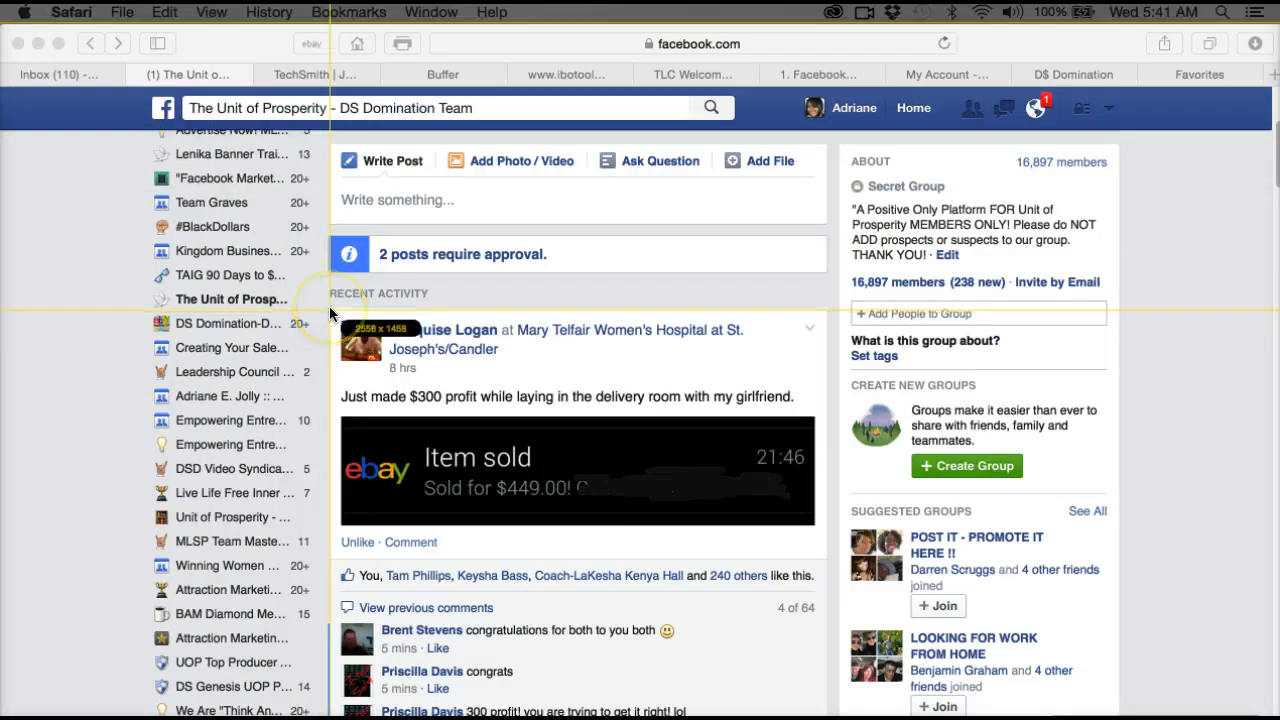
left_click_drag(329, 308, 824, 564)
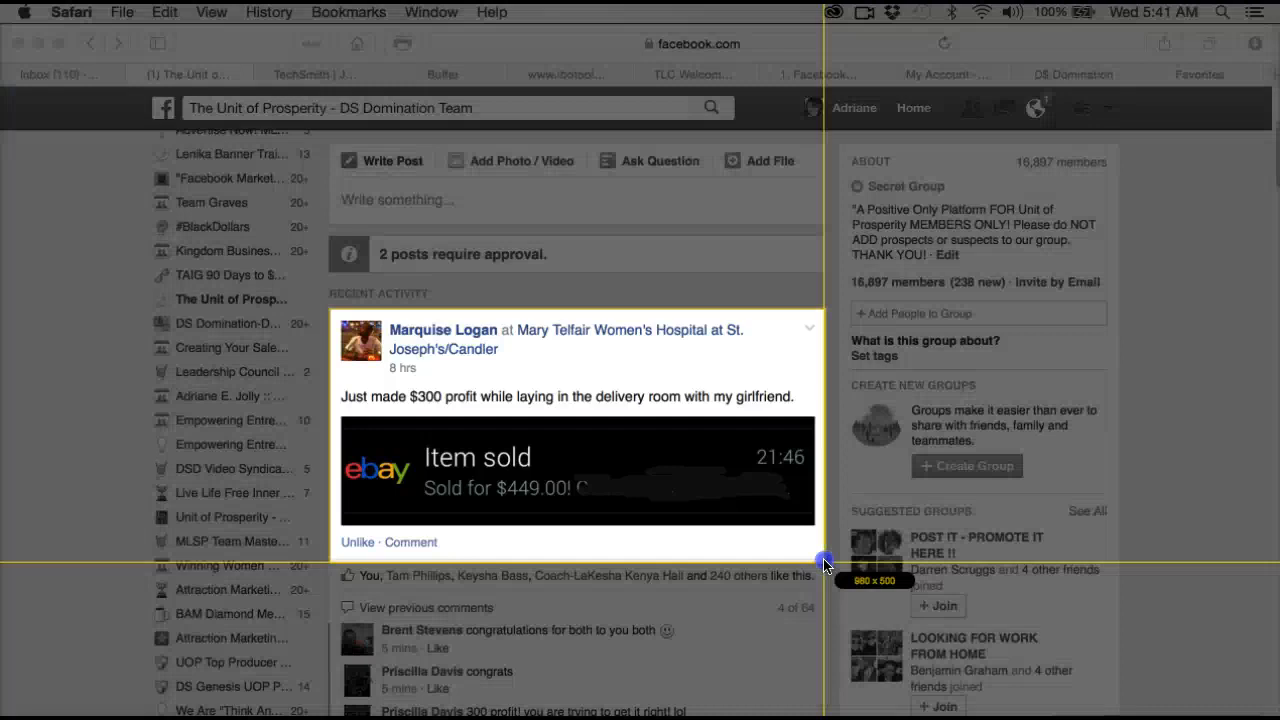
left_click_drag(824, 565, 824, 565)
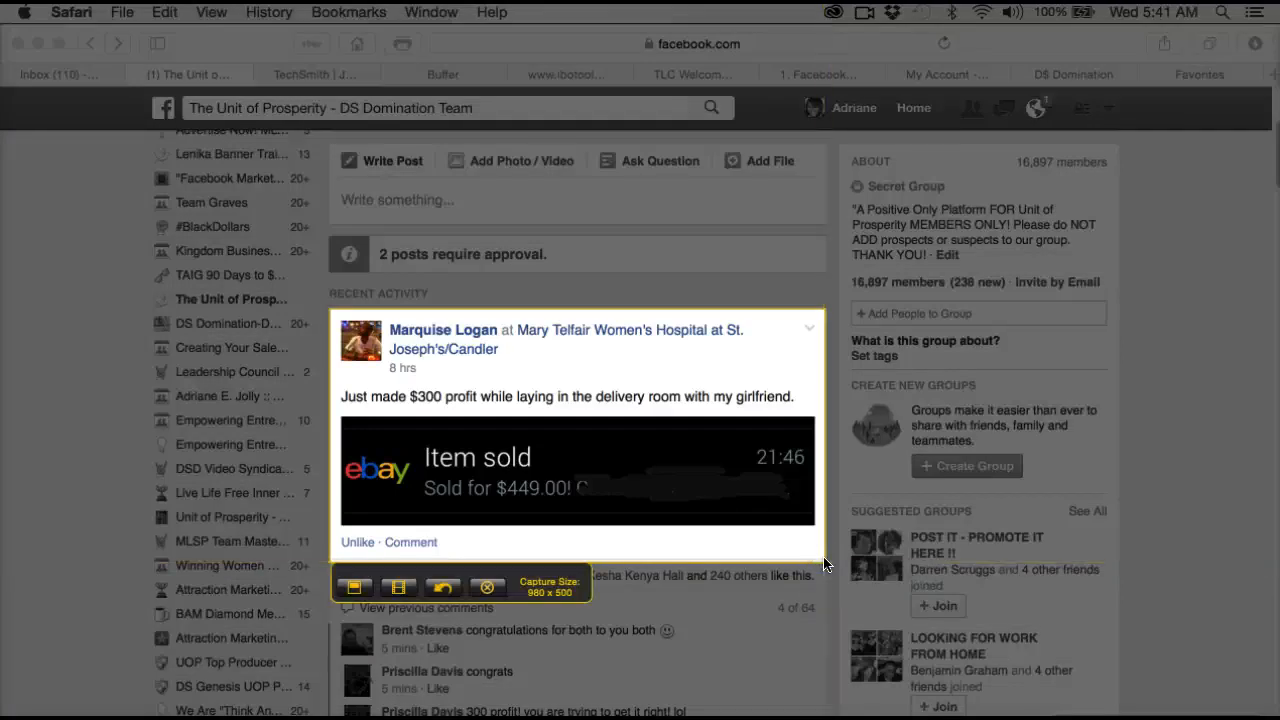
left_click(355, 590)
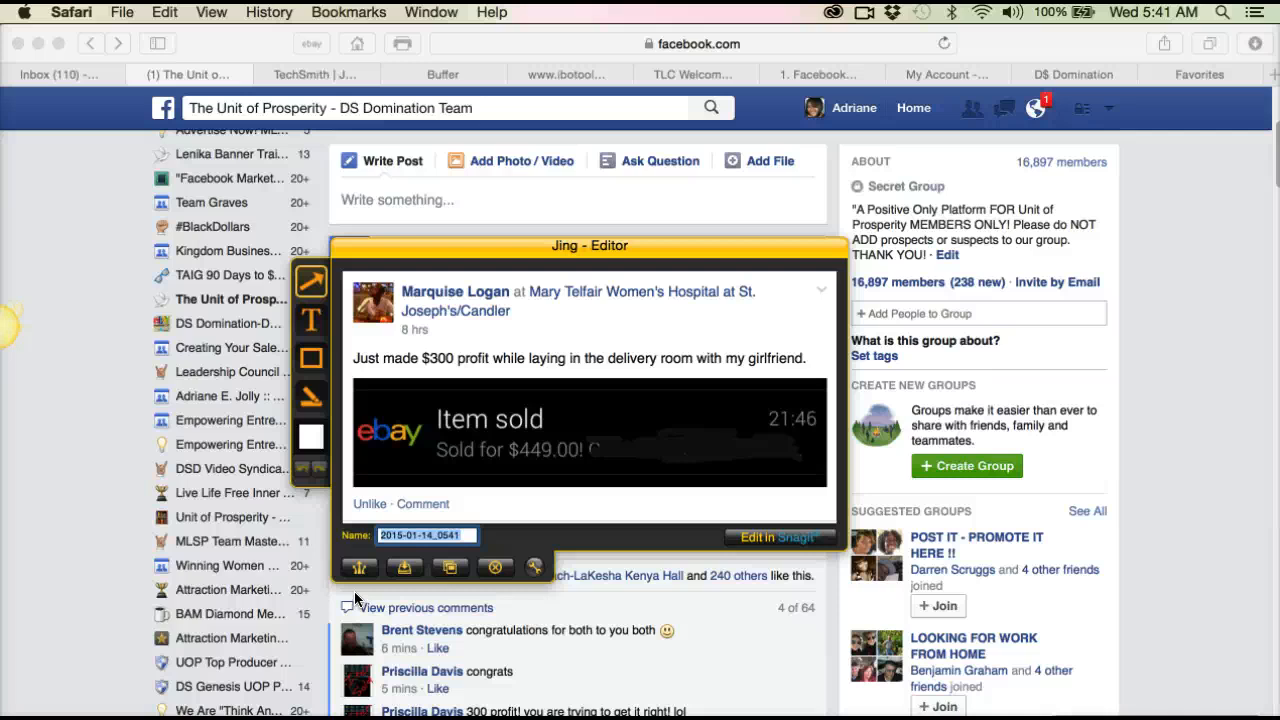
Step: Set the annotation colour to red in the Jing editor
left_click(311, 437)
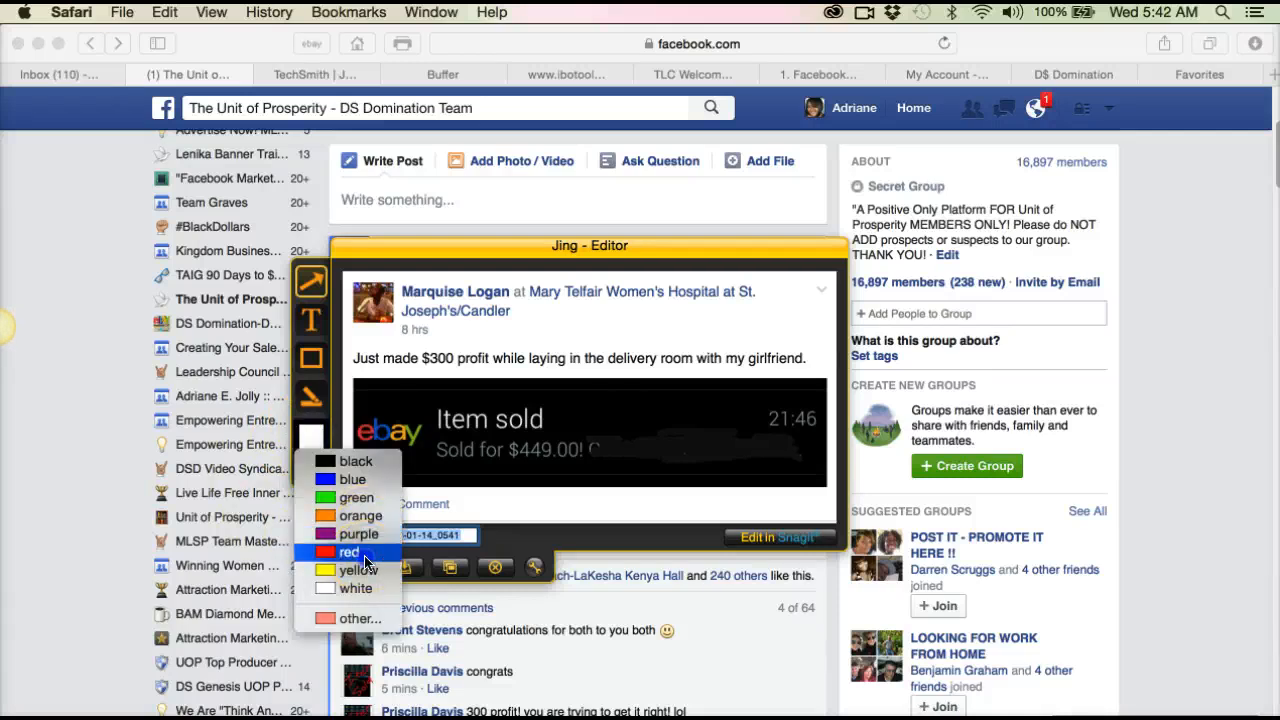
left_click(345, 551)
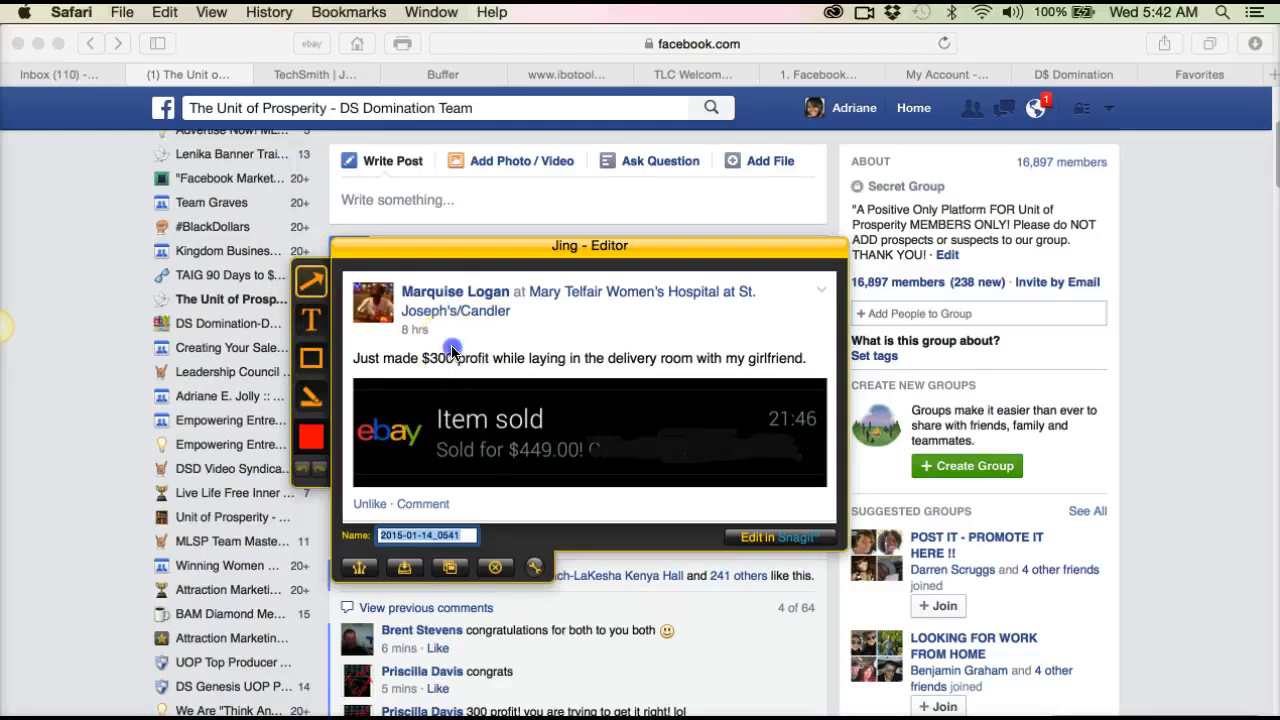
Step: Try drawing a red arrow pointing at the "$300 profit" wording, undoing the first two attempts before drawing it longer
left_click_drag(449, 351, 486, 339)
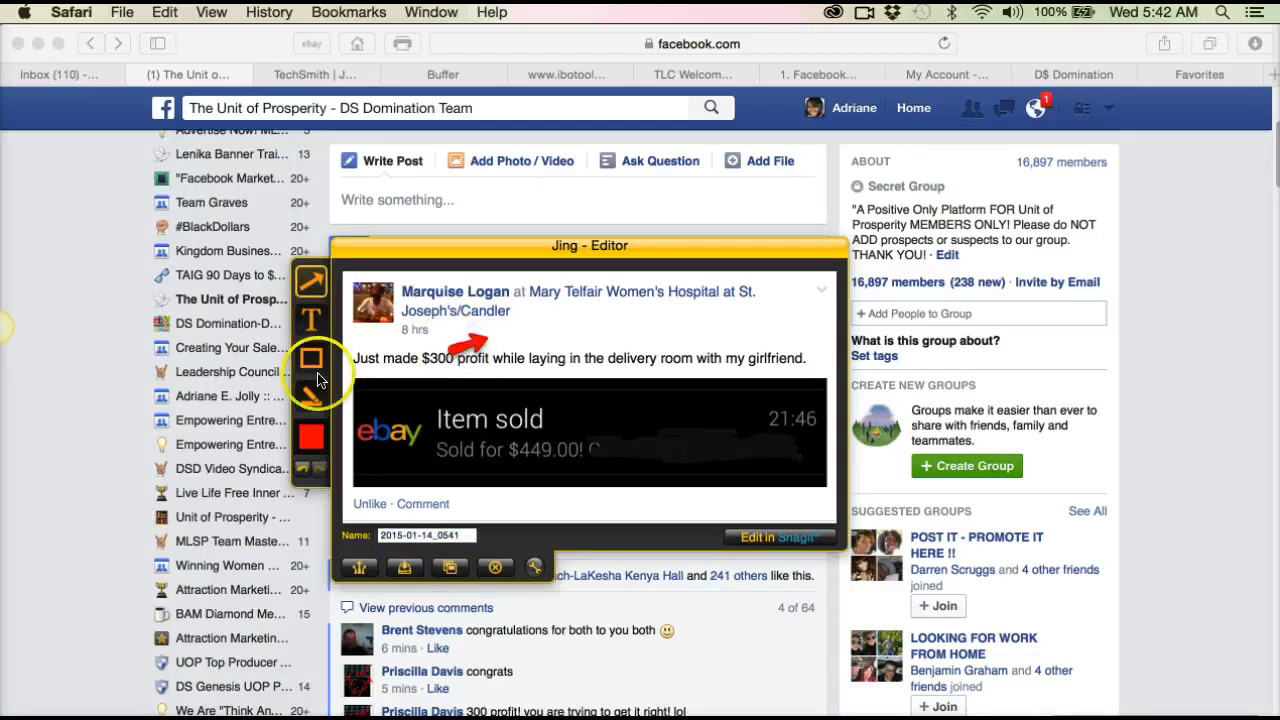
left_click(305, 472)
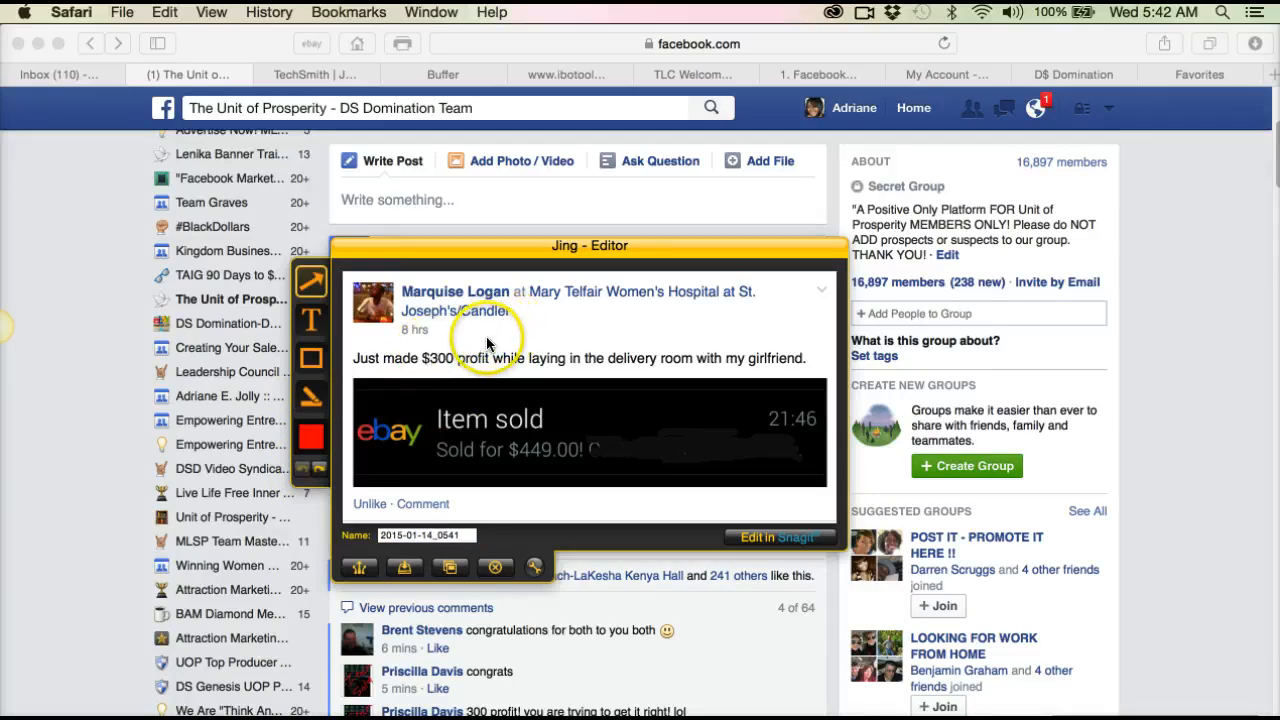
mouse_move(503, 321)
left_mouse_down()
mouse_move(448, 347)
mouse_move(463, 346)
left_mouse_up()
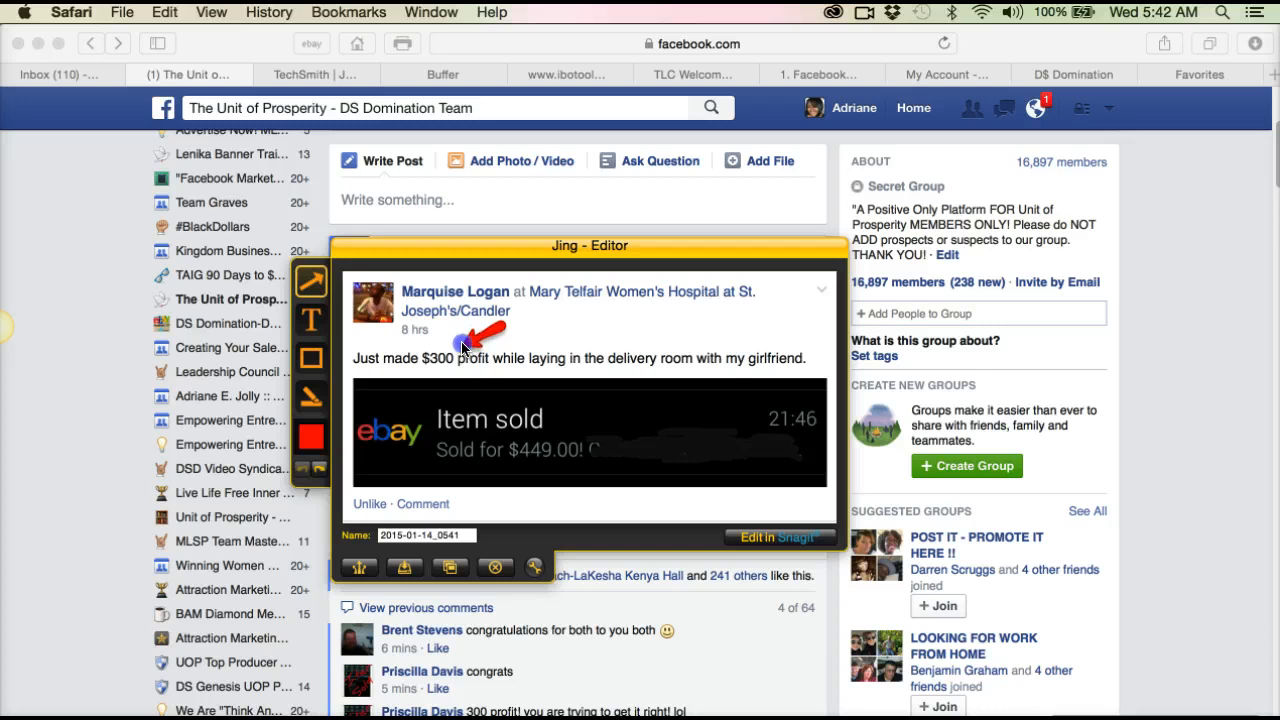
left_click_drag(462, 346, 463, 346)
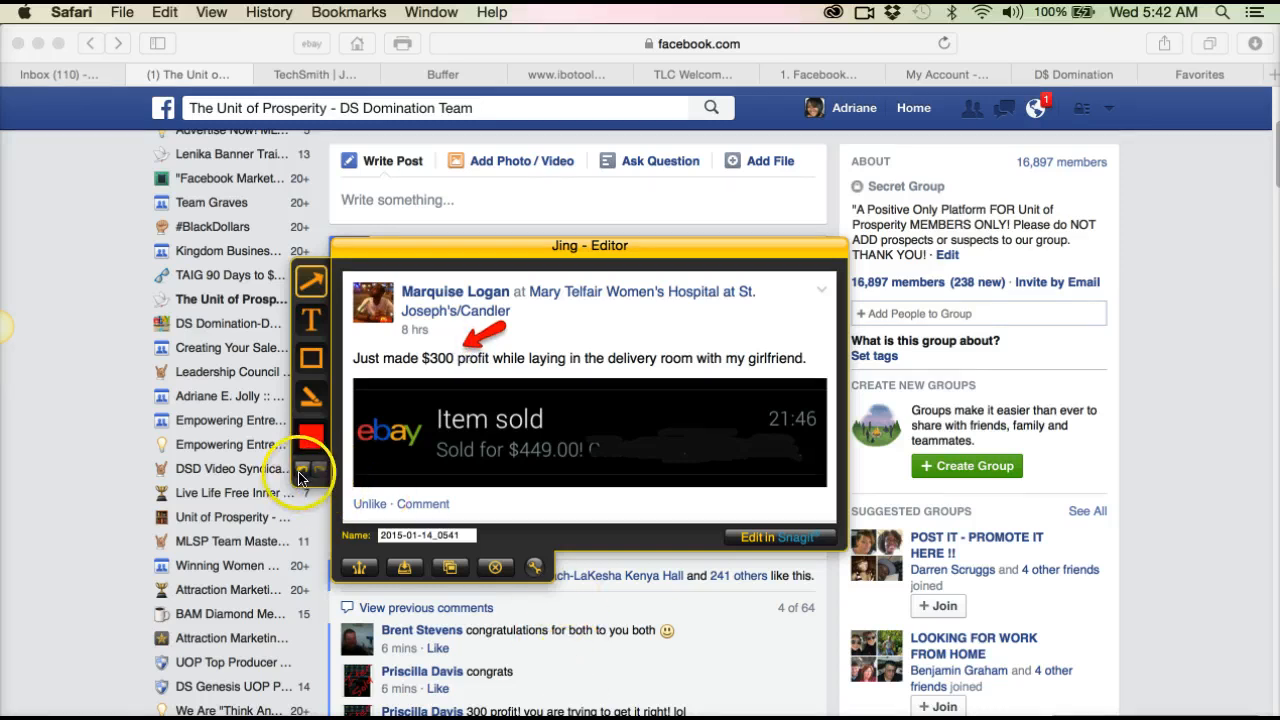
left_click(300, 468)
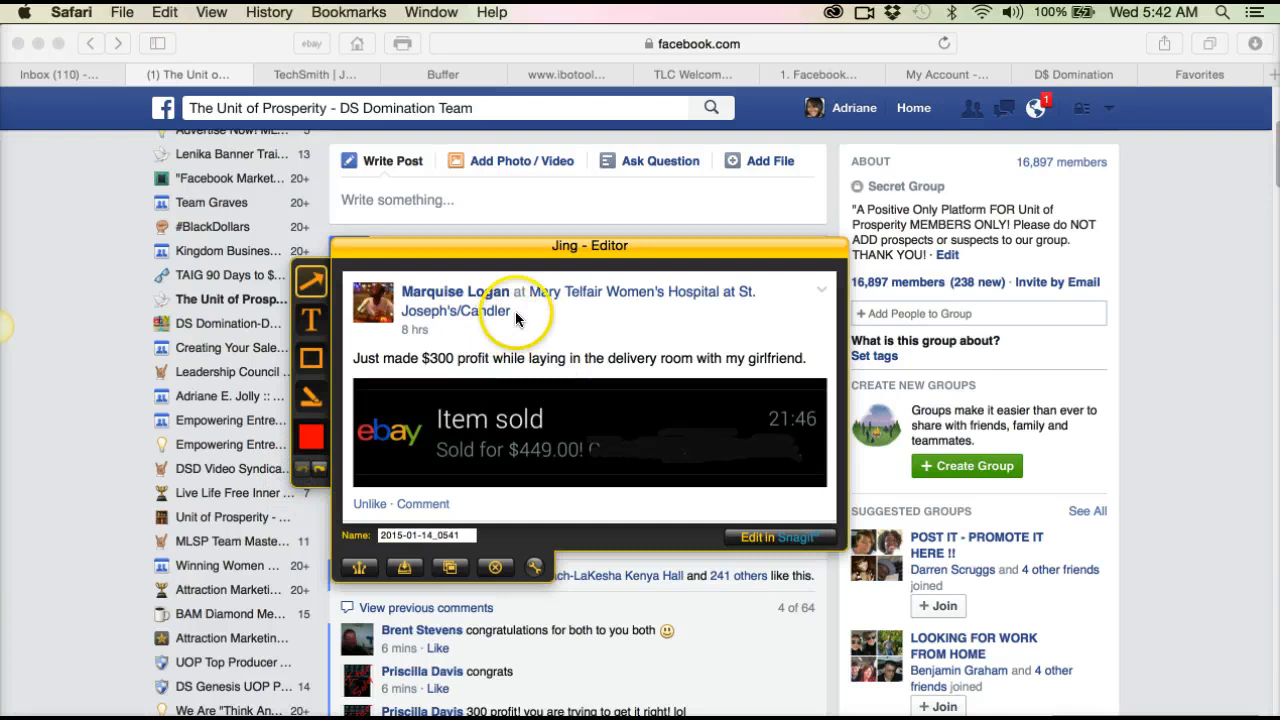
left_click_drag(519, 313, 460, 345)
Step: Try a text callout below the eBay picture and undo it along with the red arrow
left_click(311, 319)
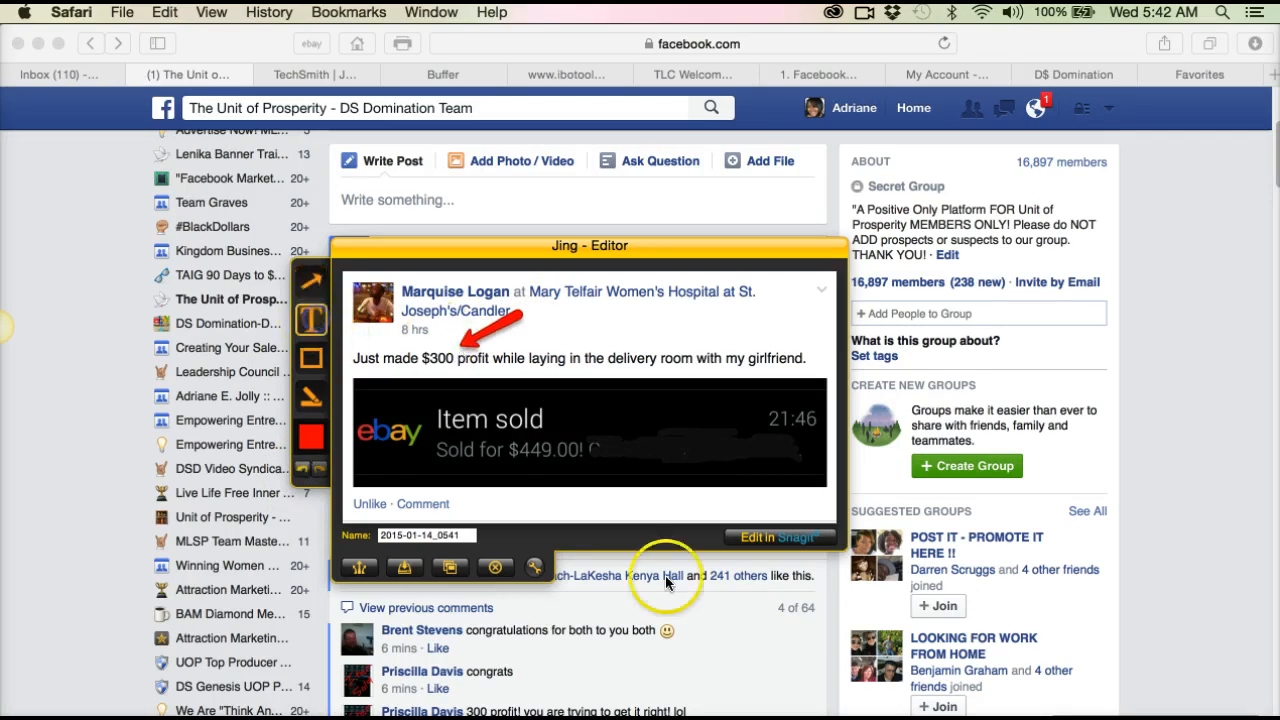
left_click(541, 501)
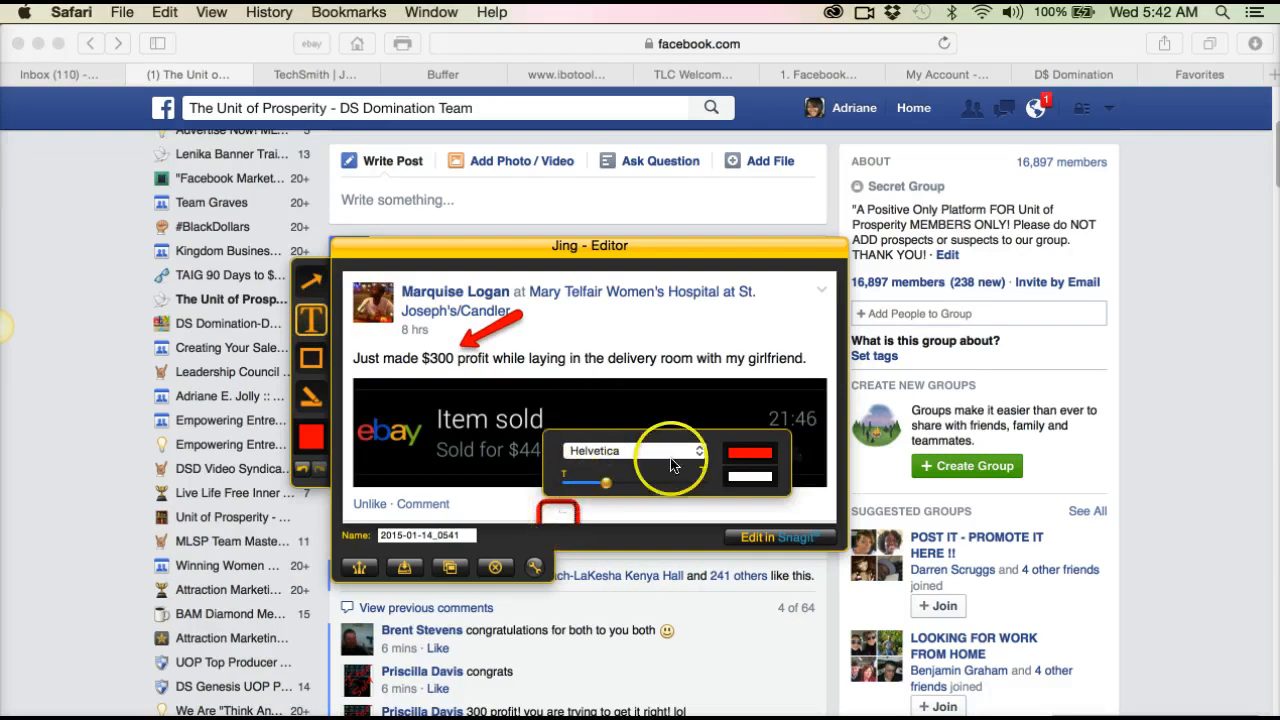
left_click(296, 469)
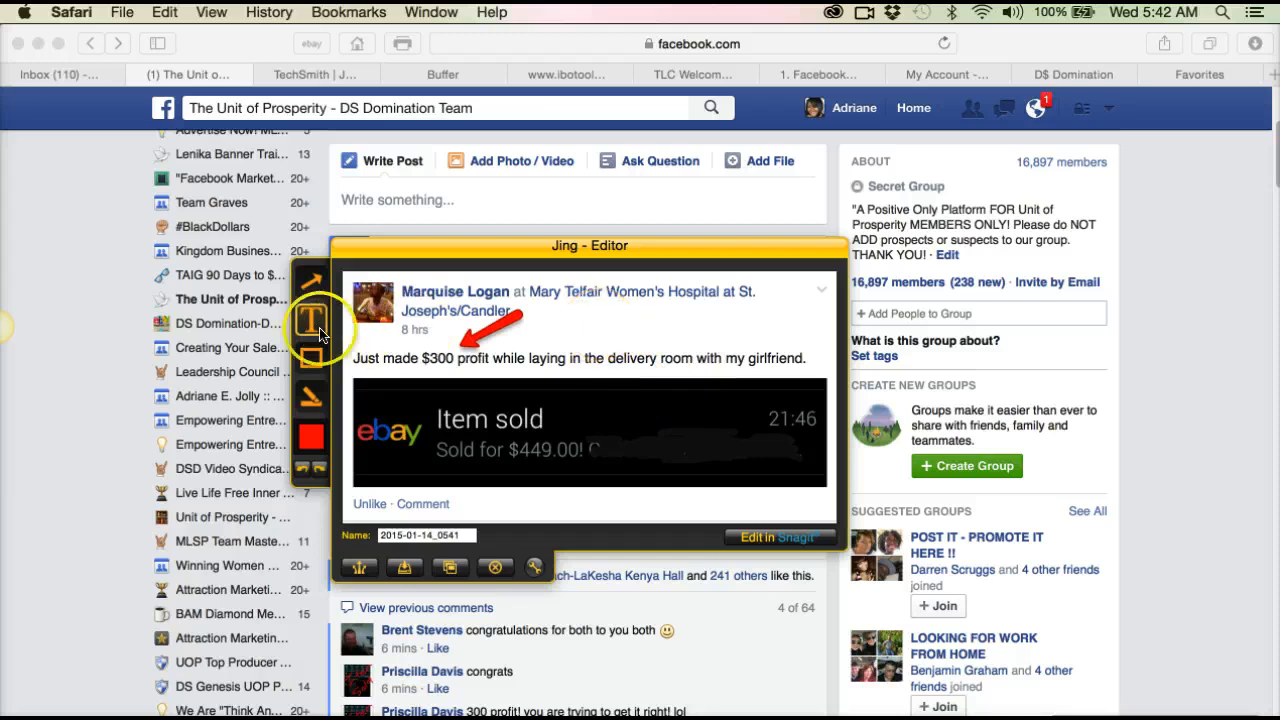
left_click(311, 398)
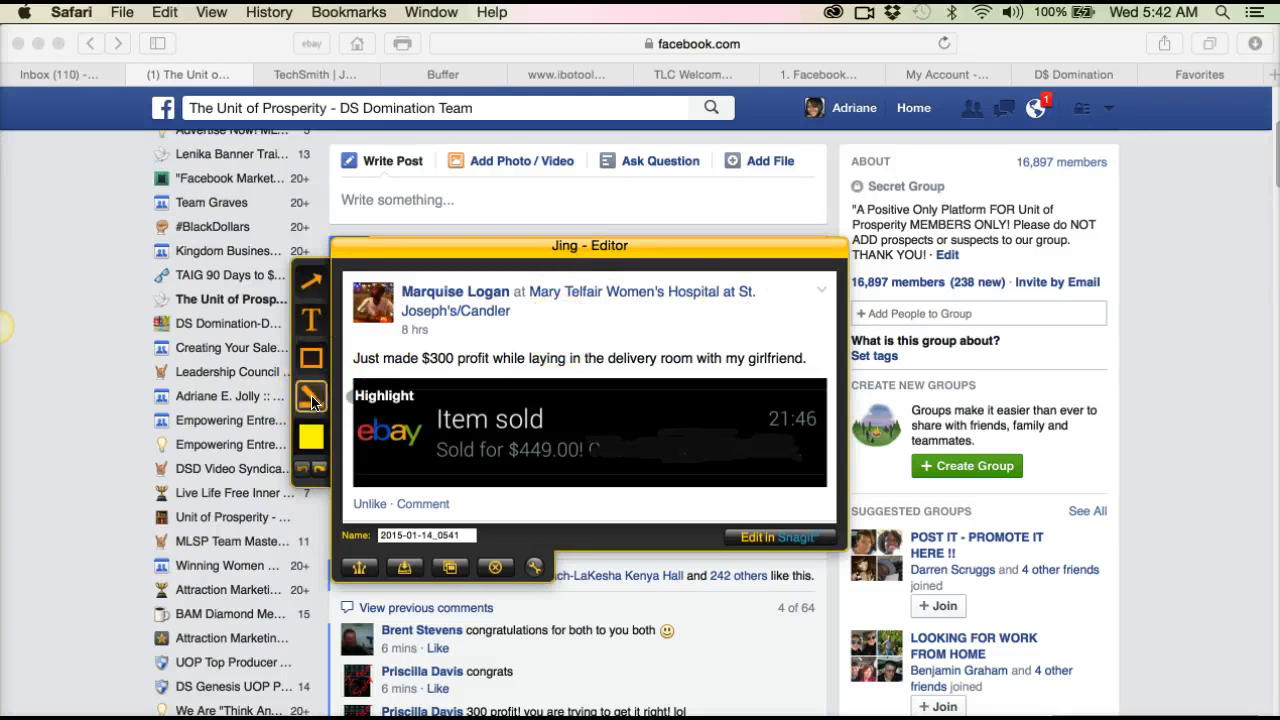
left_click(311, 318)
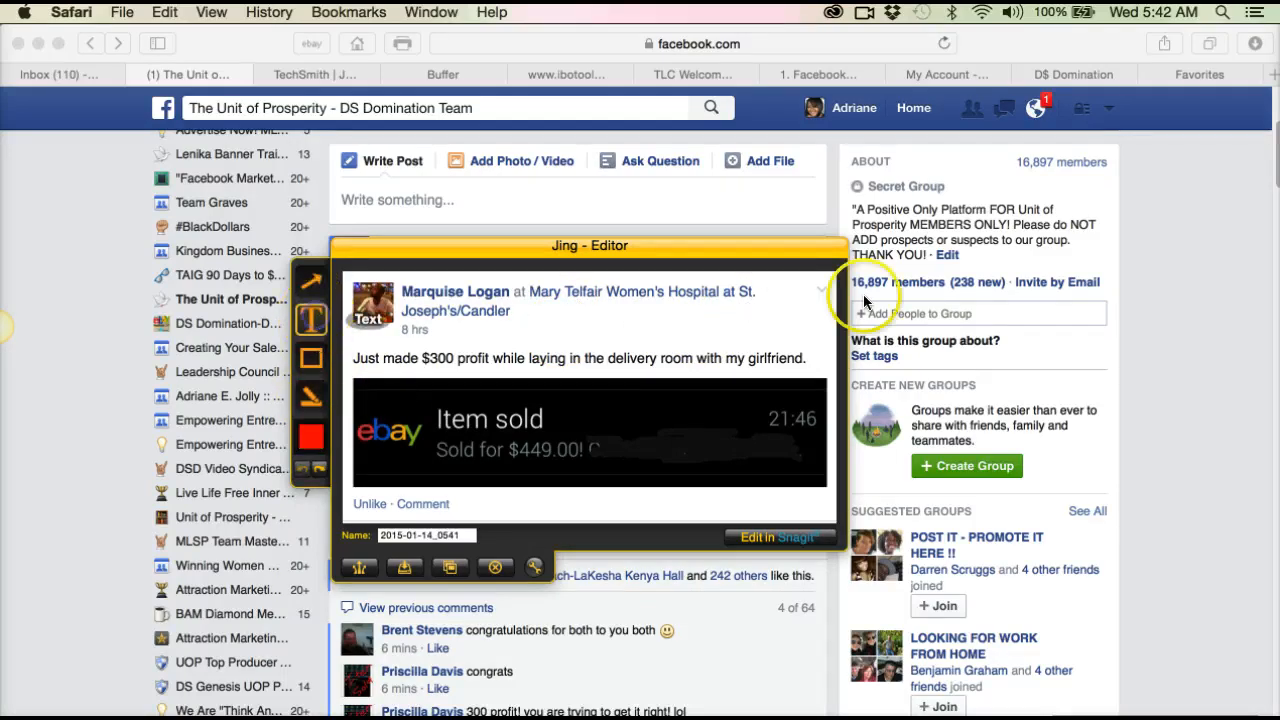
left_click(580, 328)
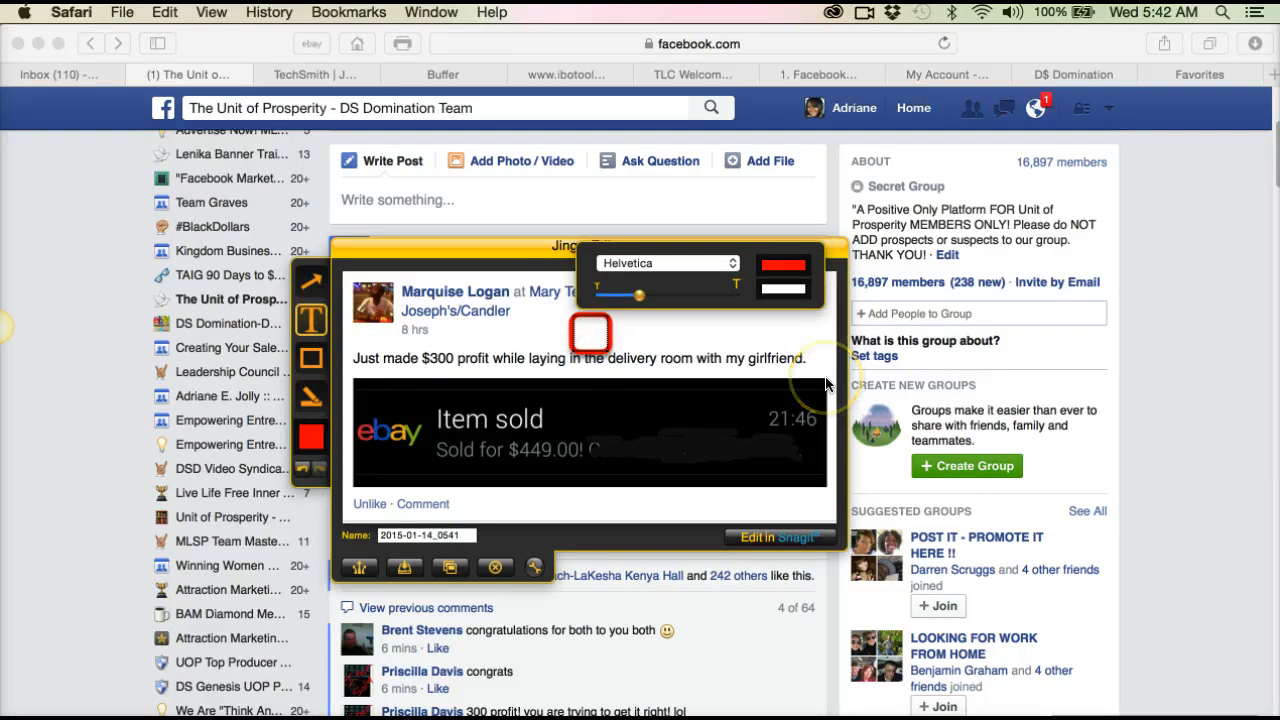
type("http:")
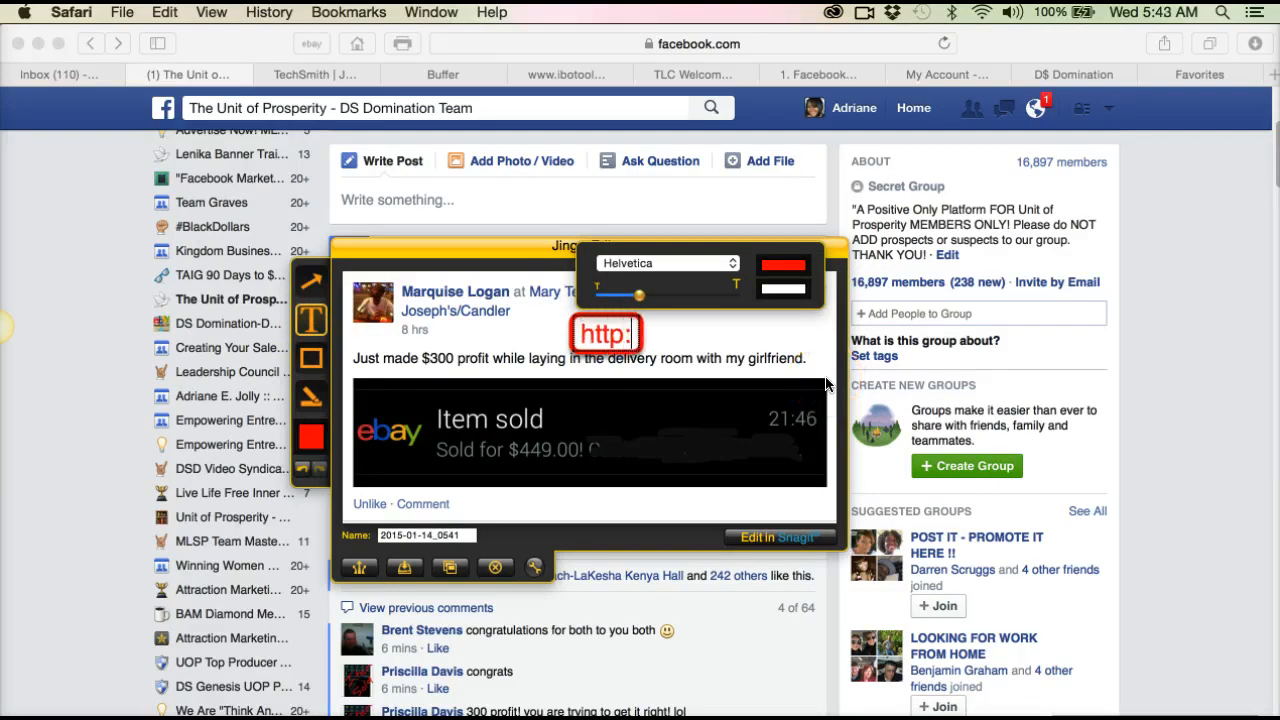
type("//earnwi")
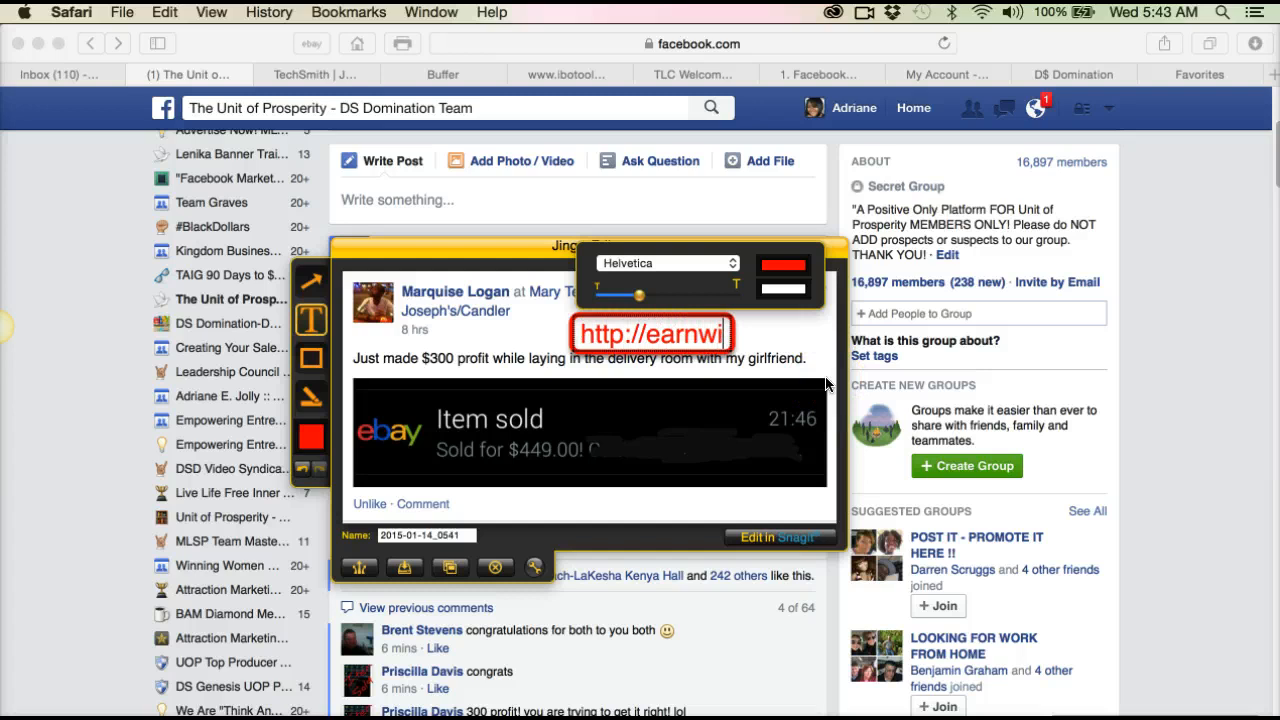
type("thadriane.")
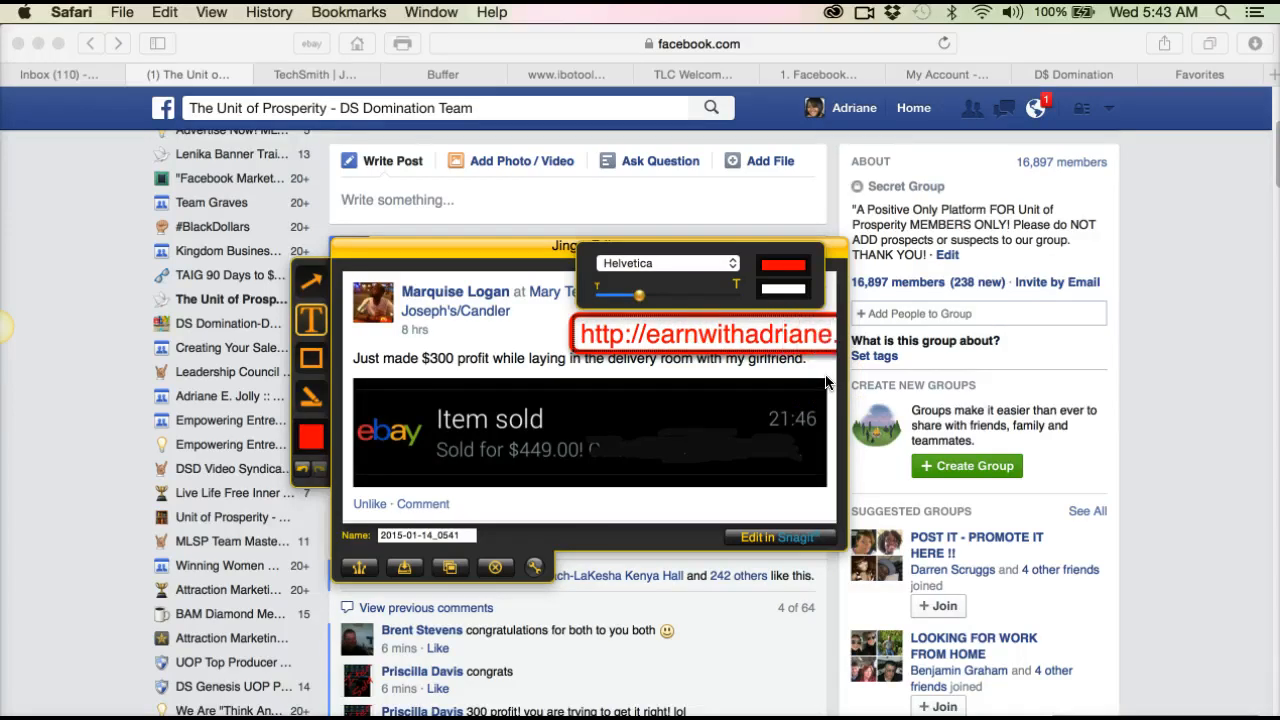
Step: Discard the stray callout, then move and resize the web address callout so the full address fits inside the capture
left_click(648, 307)
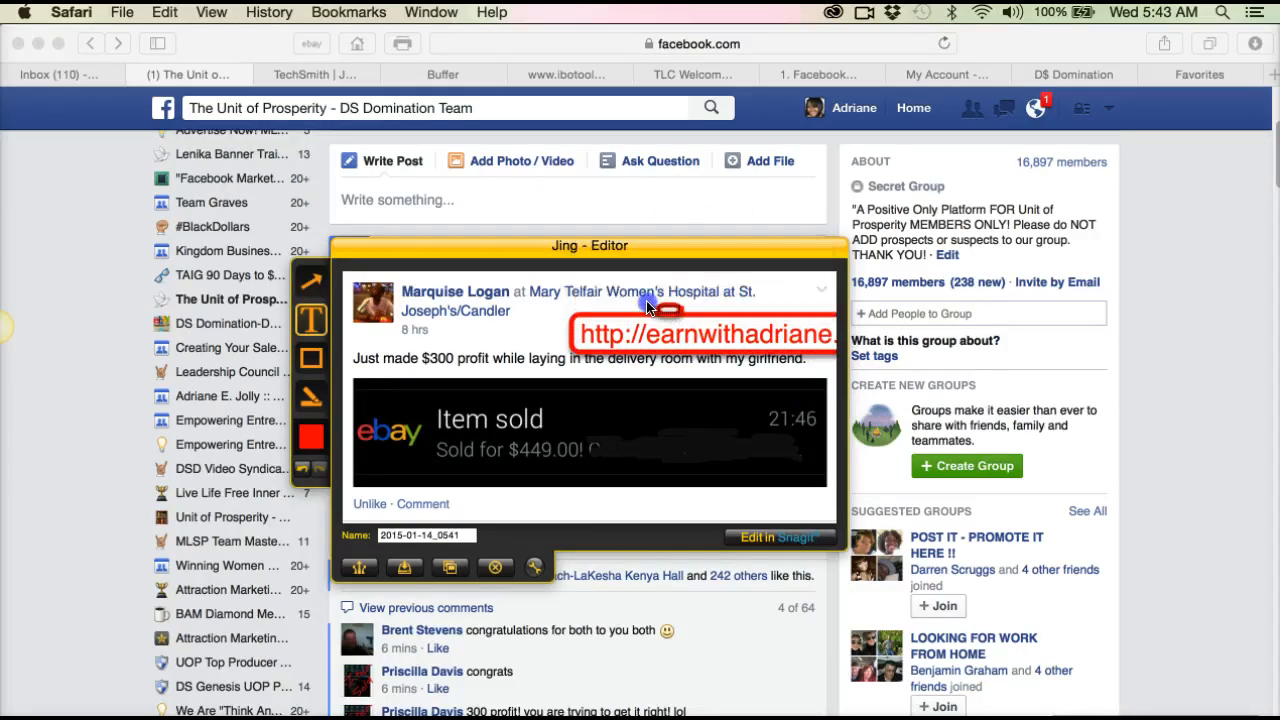
left_click_drag(674, 315, 591, 305)
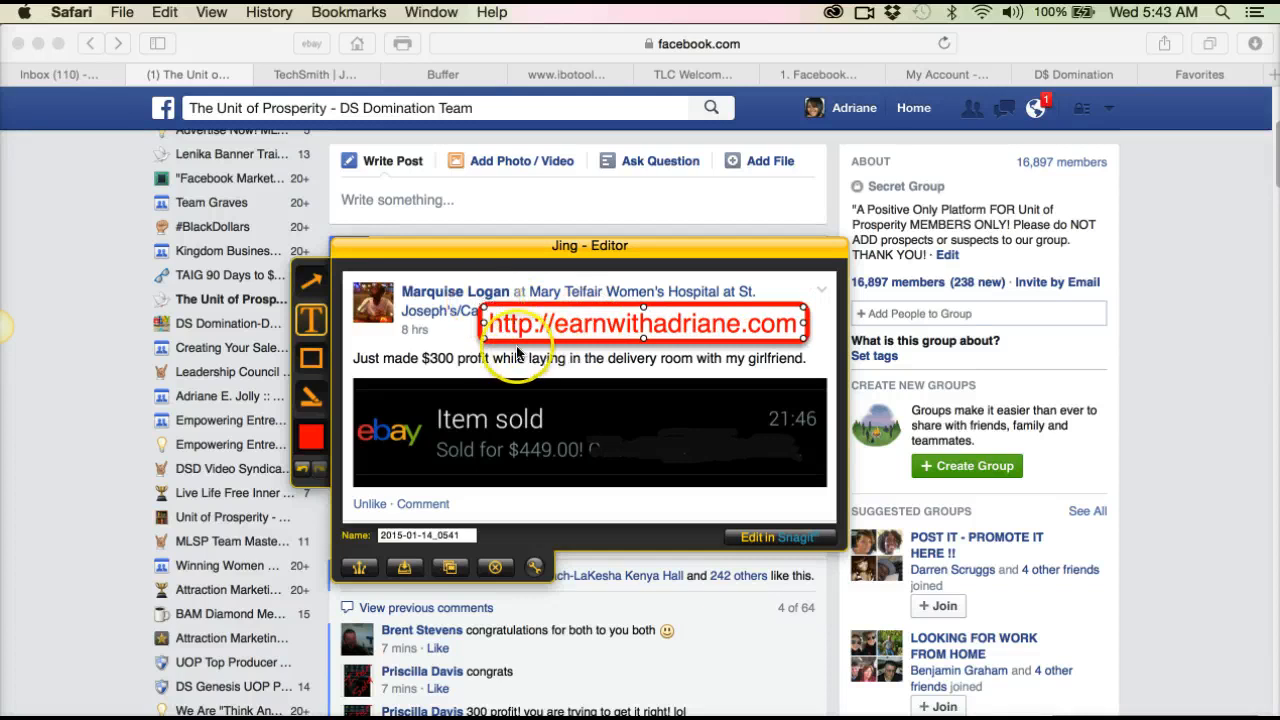
left_click_drag(482, 336, 549, 334)
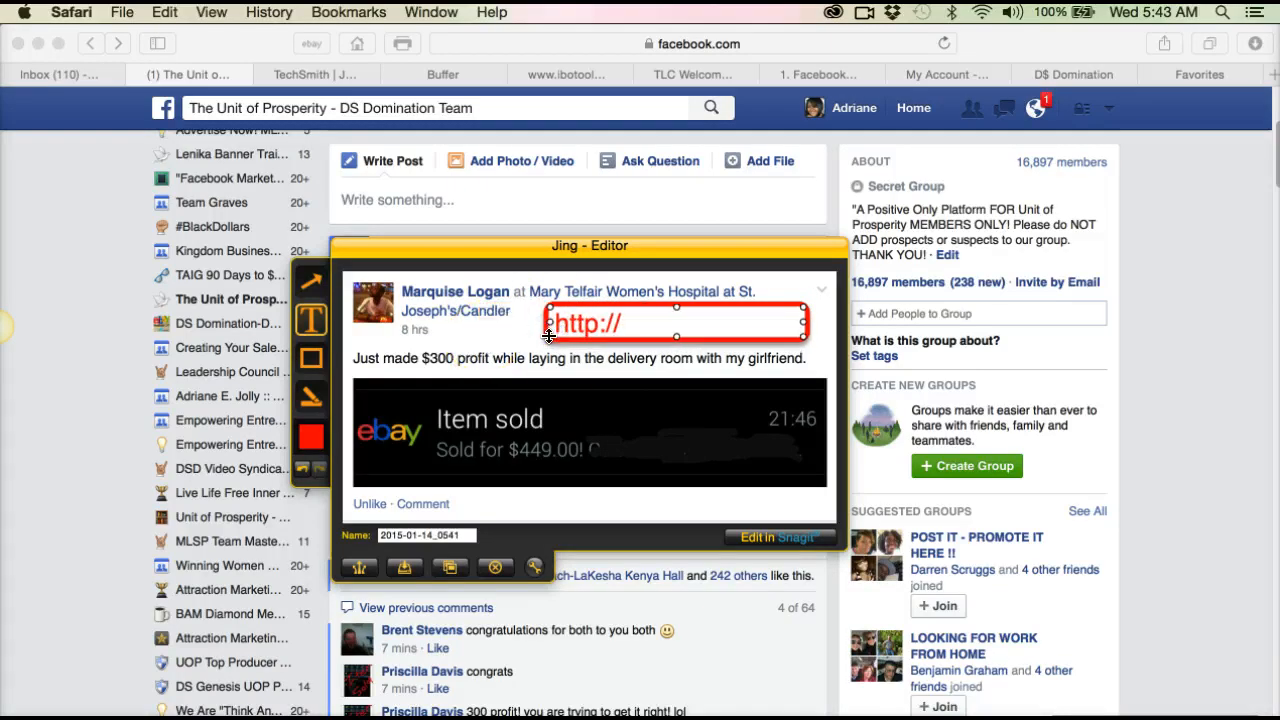
left_click_drag(548, 336, 476, 337)
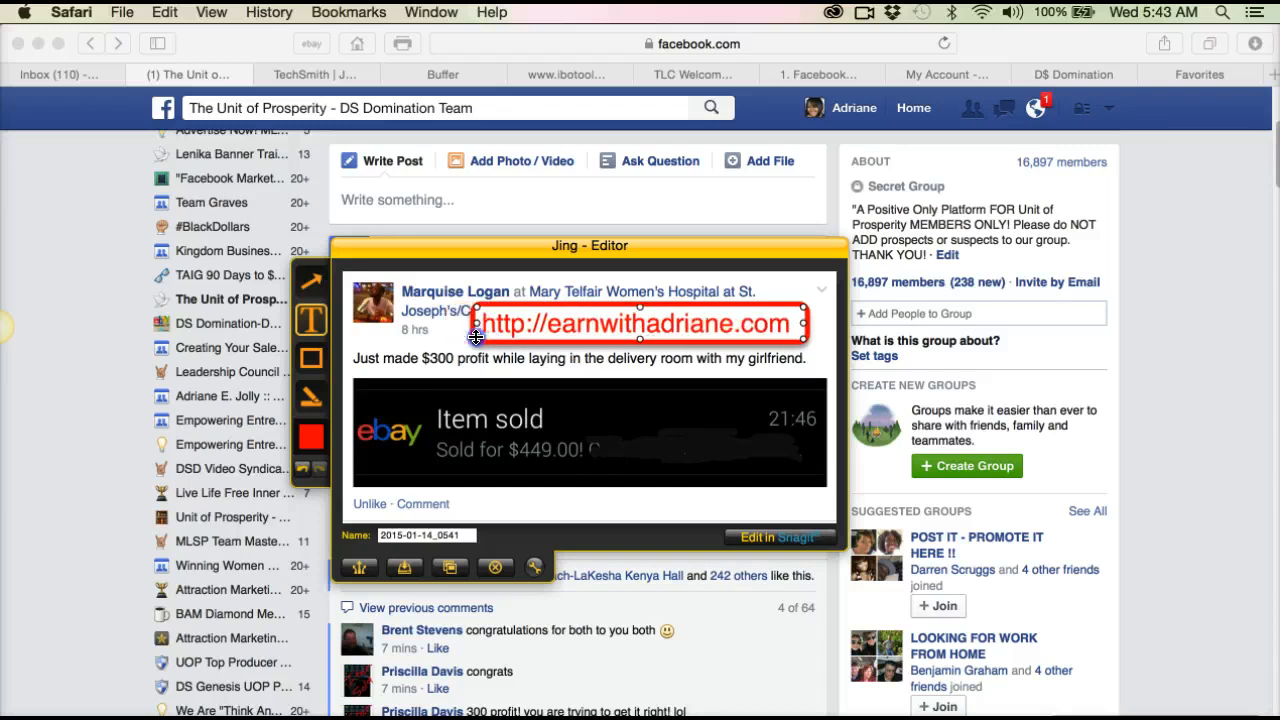
Step: Reduce the font size of the web address callout's text
left_click(600, 318)
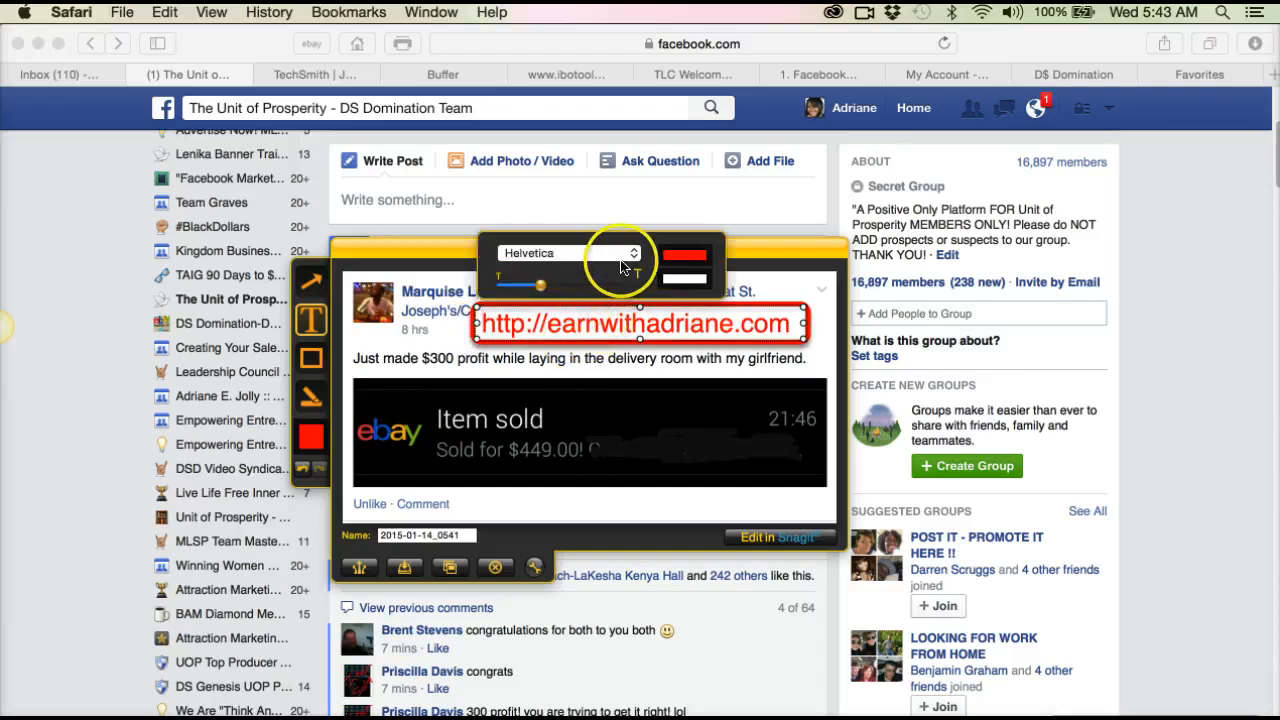
mouse_move(540, 285)
left_mouse_down()
mouse_move(515, 294)
mouse_move(523, 286)
left_mouse_up()
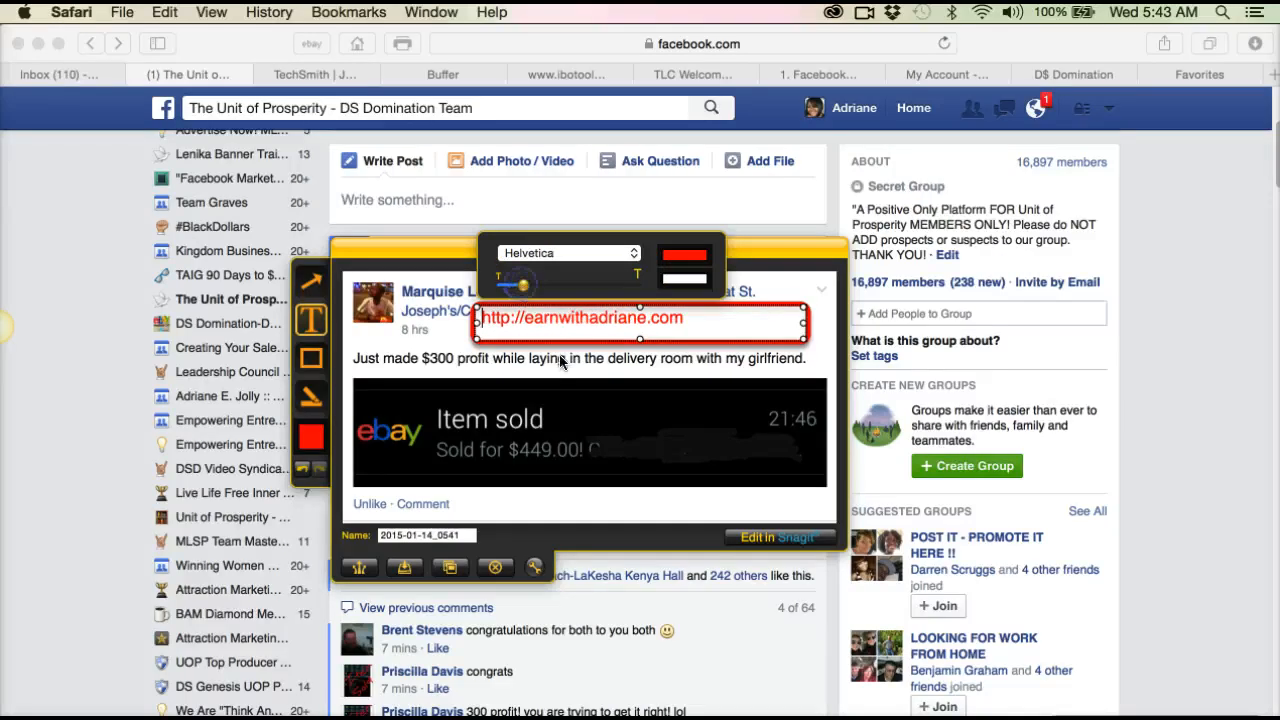
left_click(527, 337)
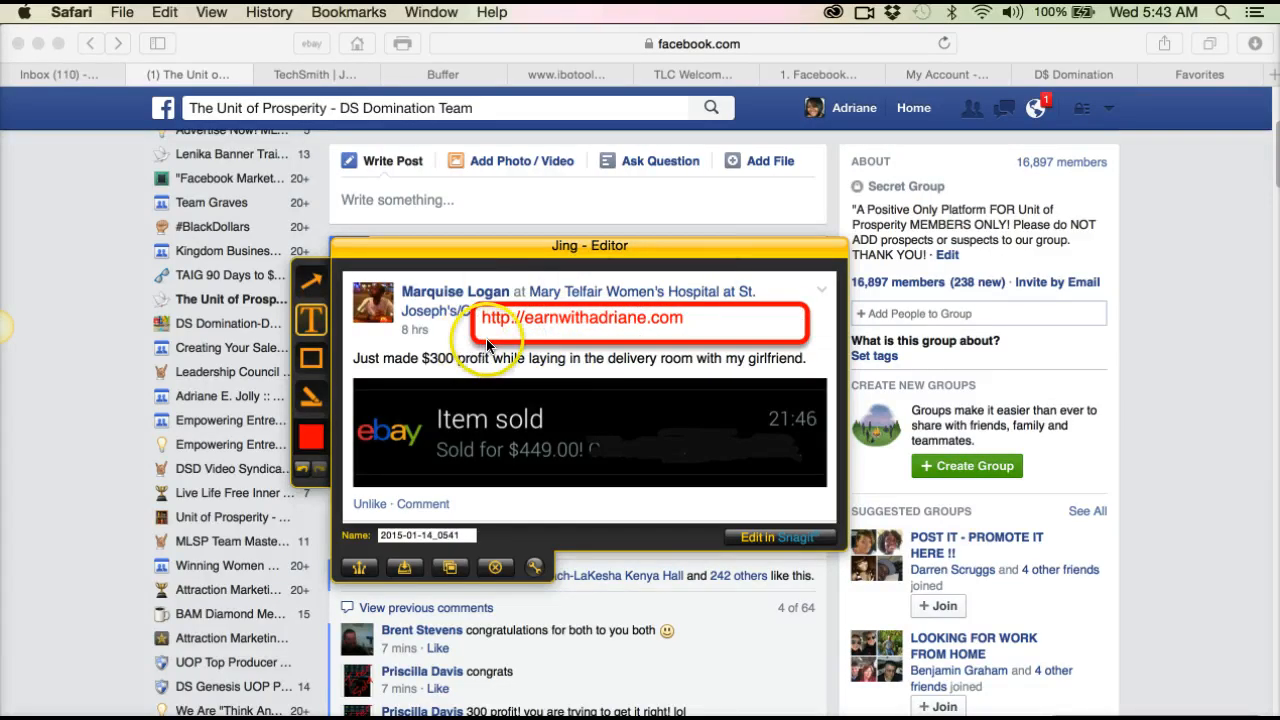
Step: Shrink the callout to fit its text and place it over the location in the post's header, discarding the stray text box
left_click(781, 317)
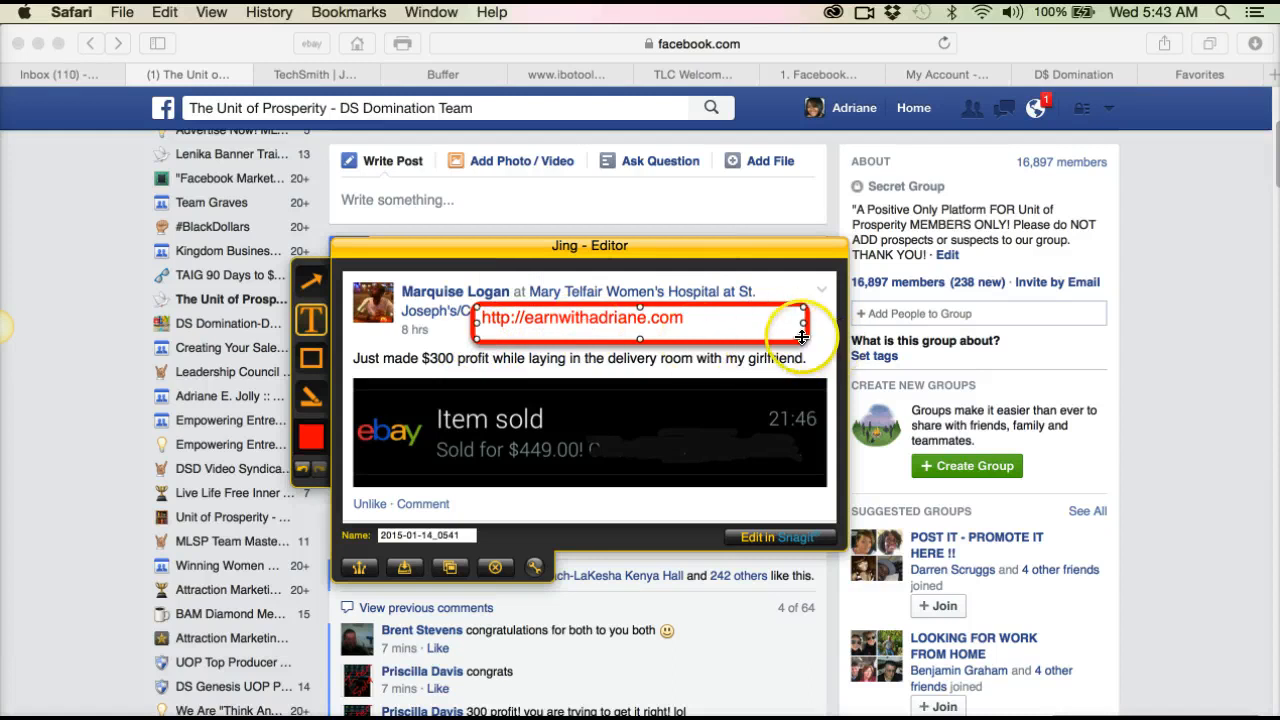
left_click_drag(806, 346, 719, 293)
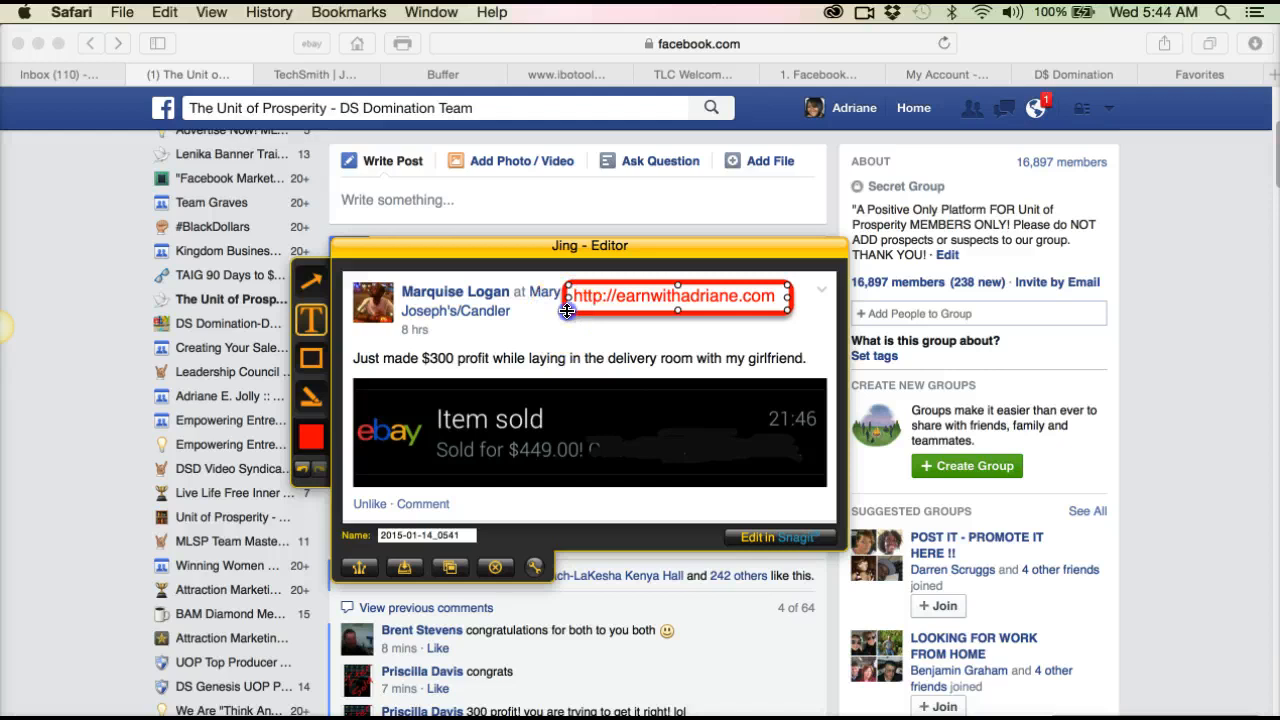
left_click(665, 341)
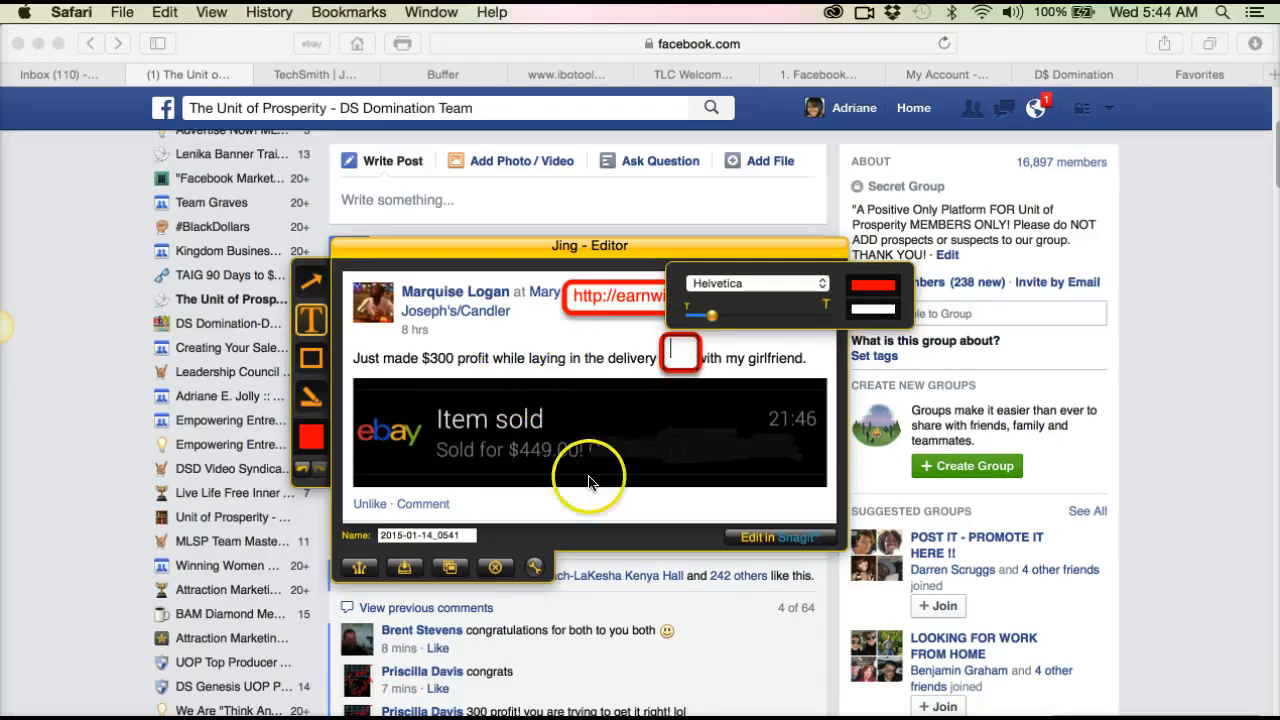
left_click(302, 476)
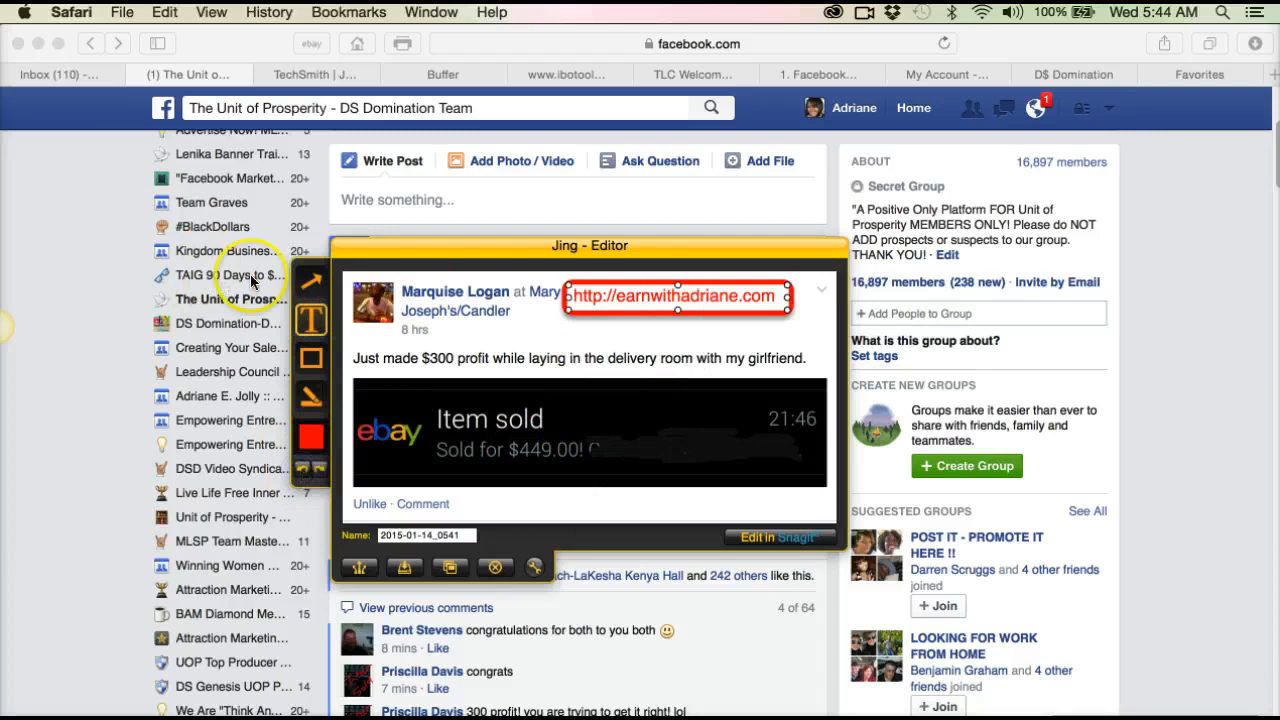
Step: Deselect the web address callout, start saving the capture, and choose the Pictures folder as its destination
left_click(314, 287)
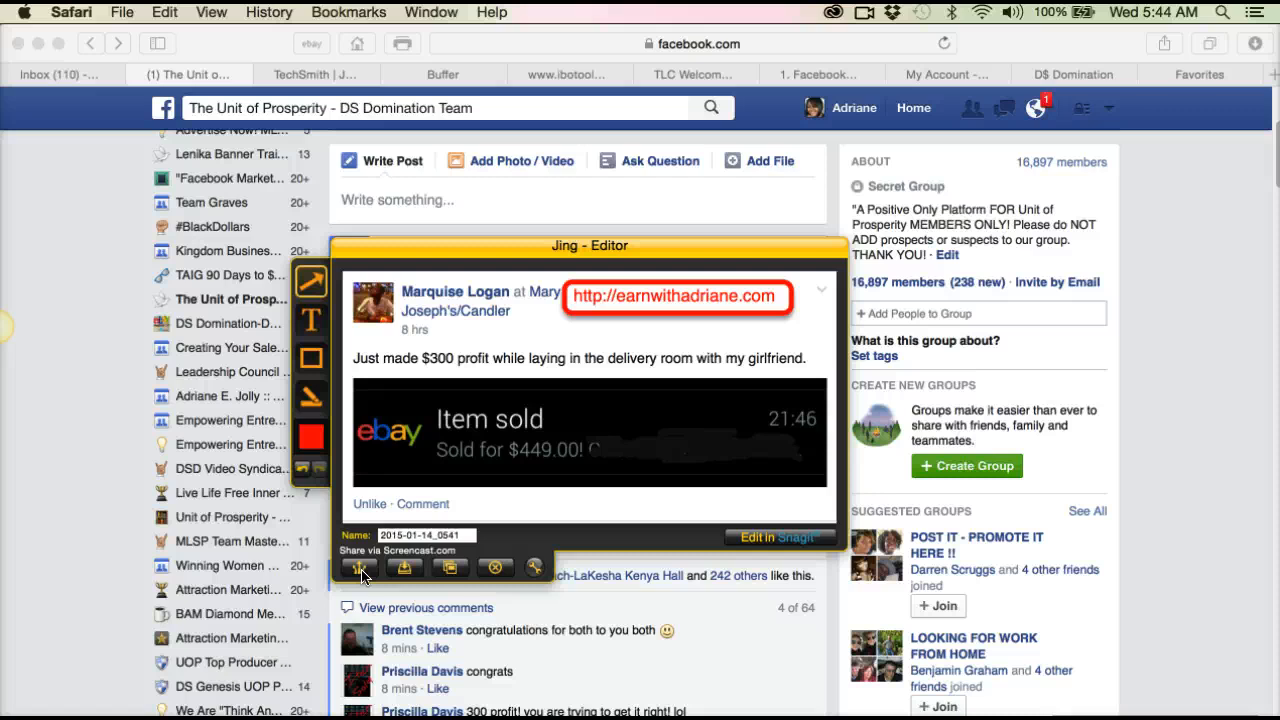
left_click(401, 568)
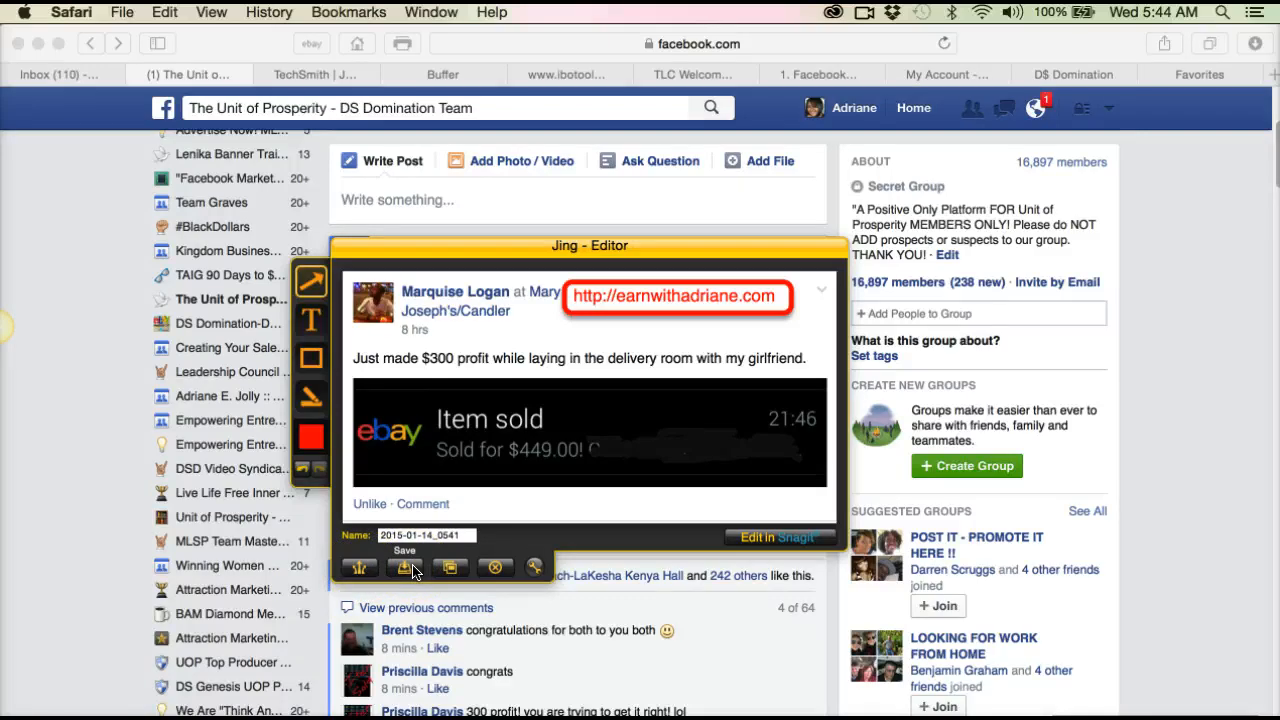
left_click(450, 568)
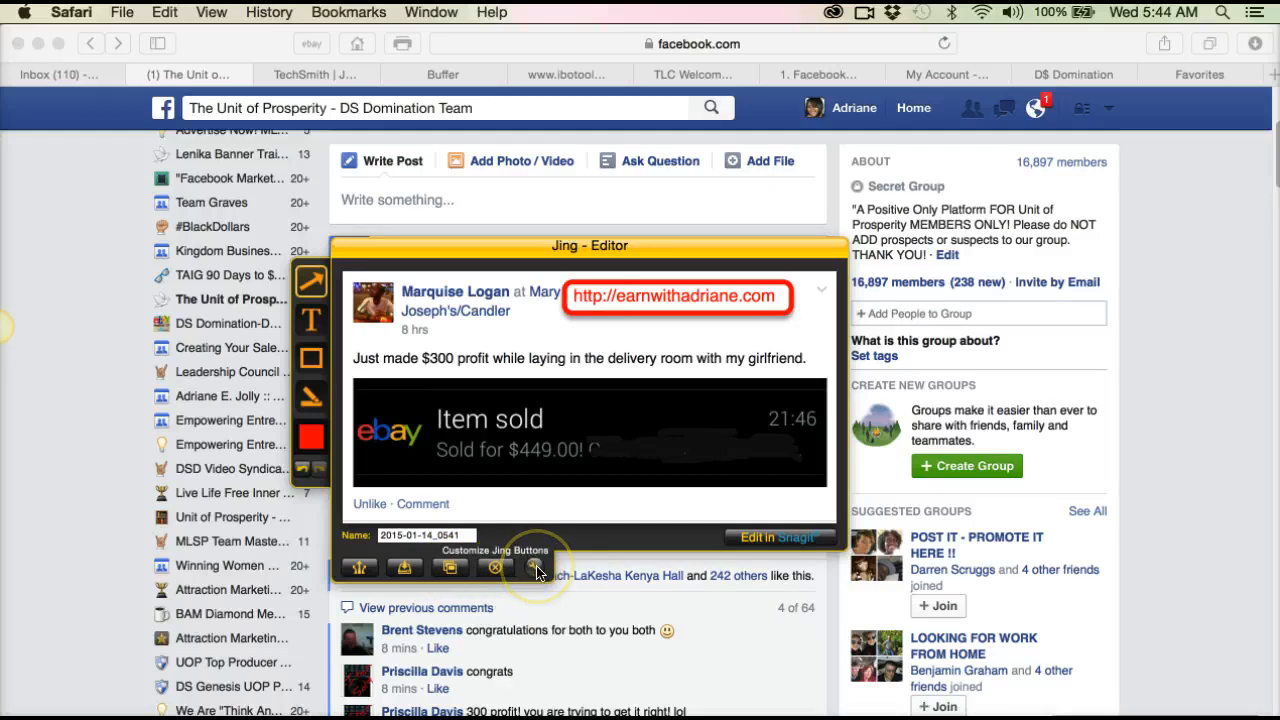
left_click(403, 568)
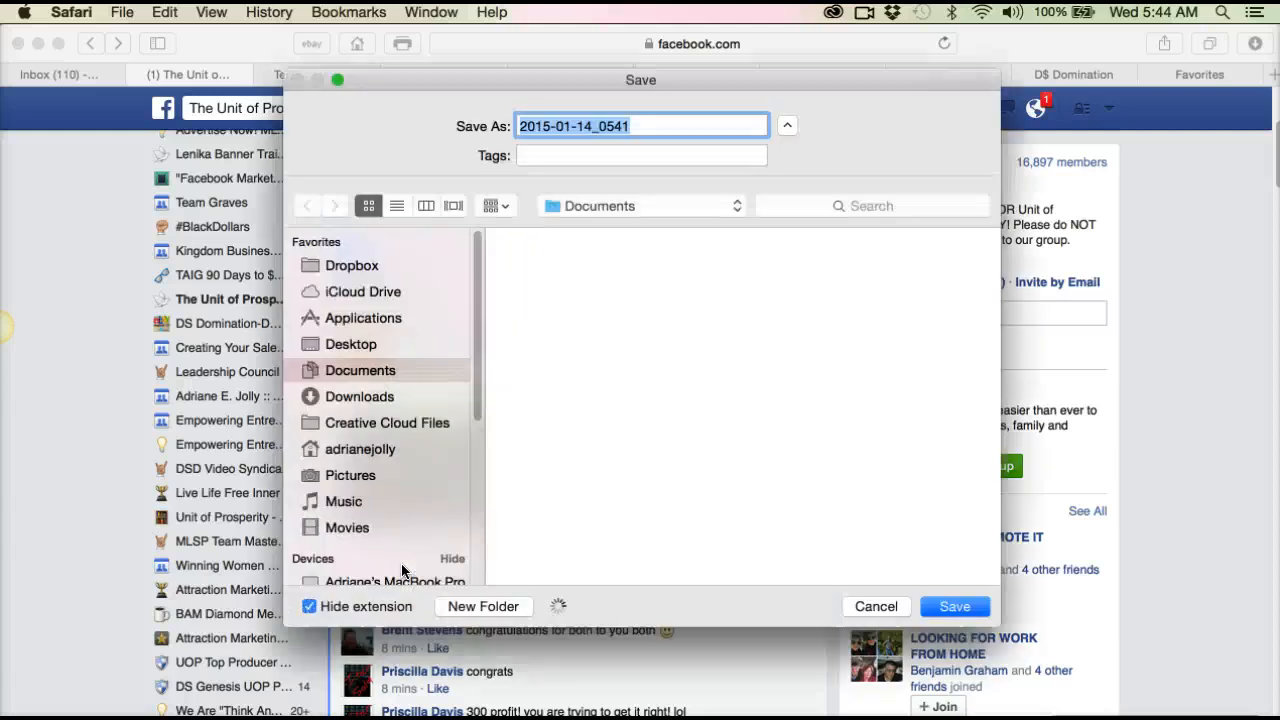
left_click(350, 475)
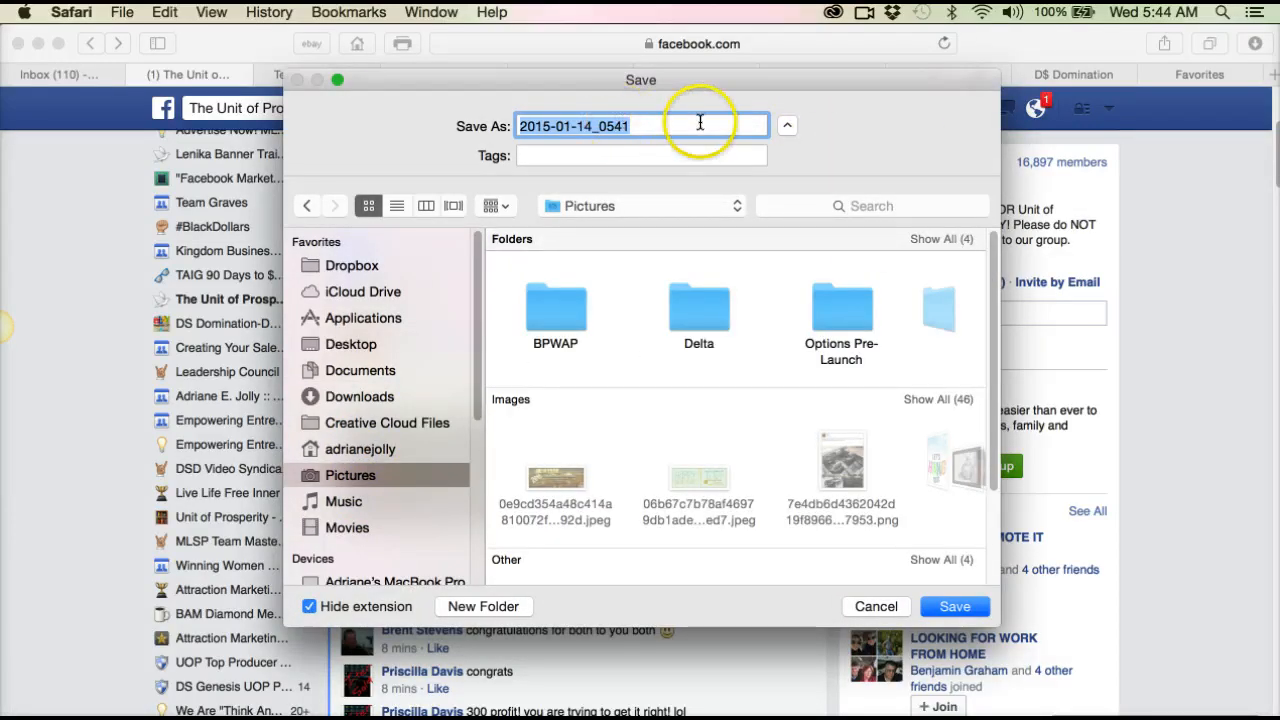
Step: Name the capture "proof post example", save it, and dismiss the saved notice
left_click(633, 158)
left_click_drag(643, 127, 474, 125)
type("pr")
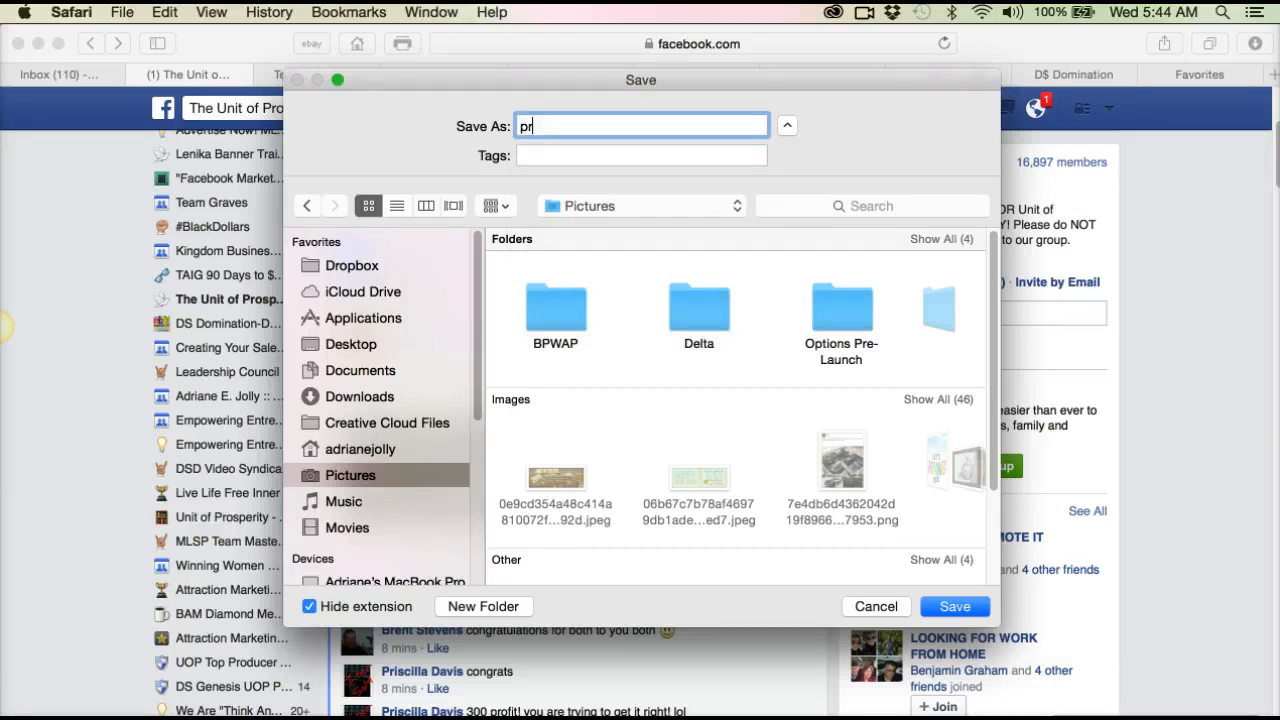
type("oof post")
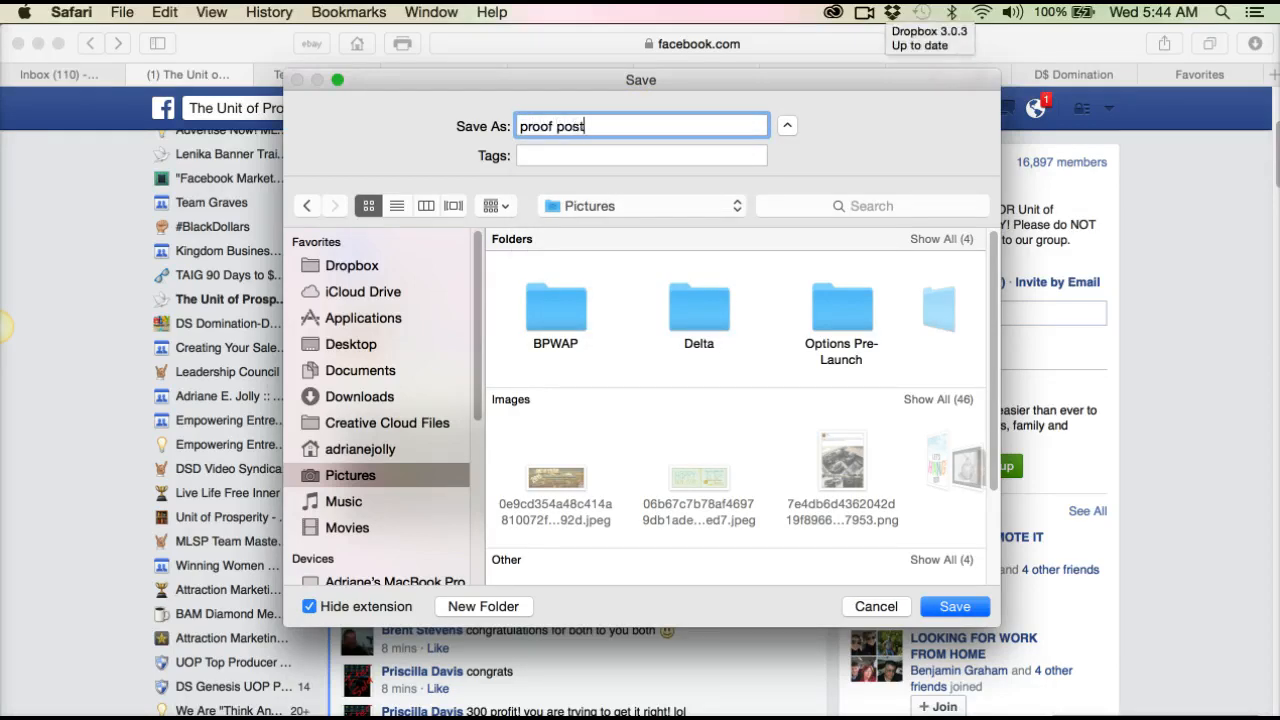
type(" example")
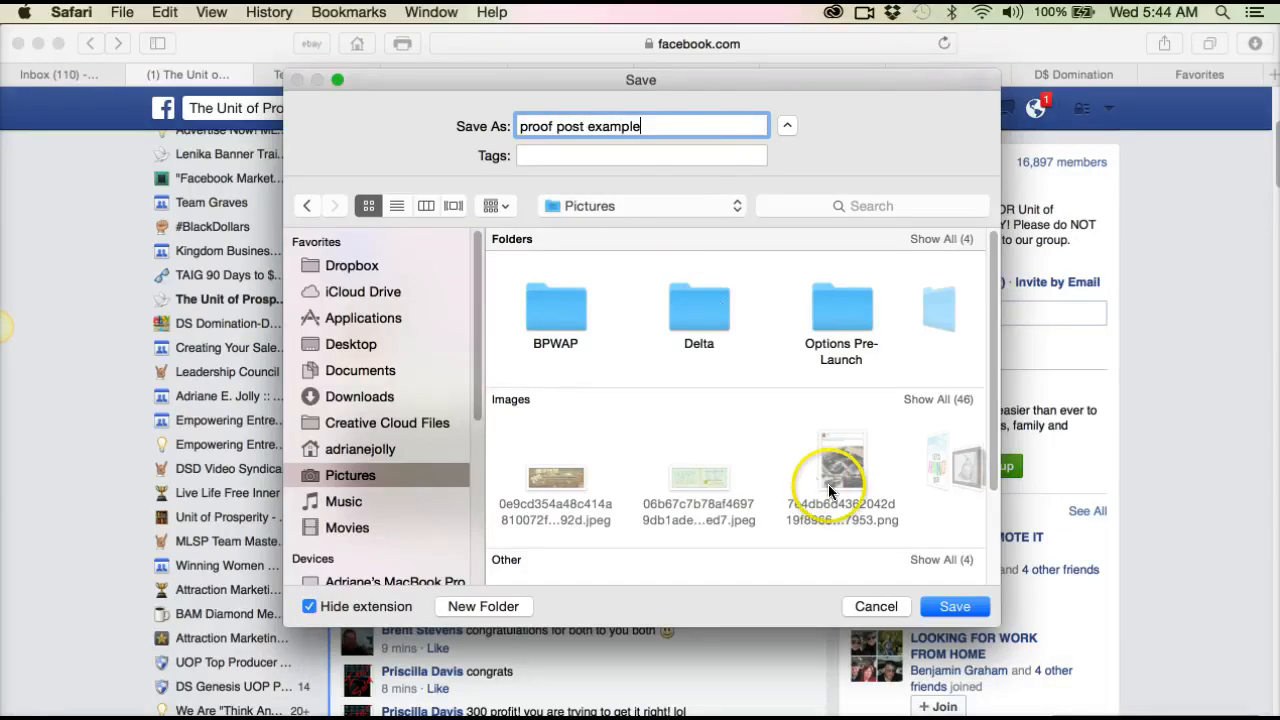
left_click(956, 610)
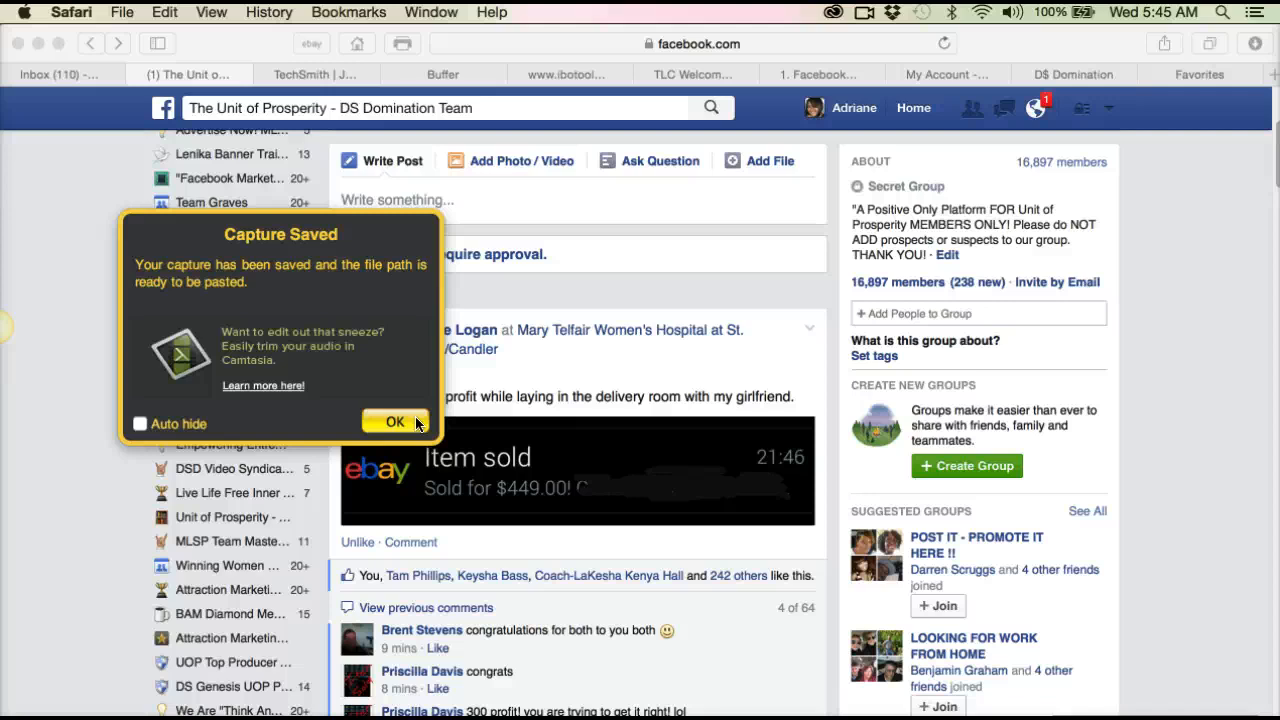
left_click(384, 421)
left_click(384, 421)
left_click(140, 342)
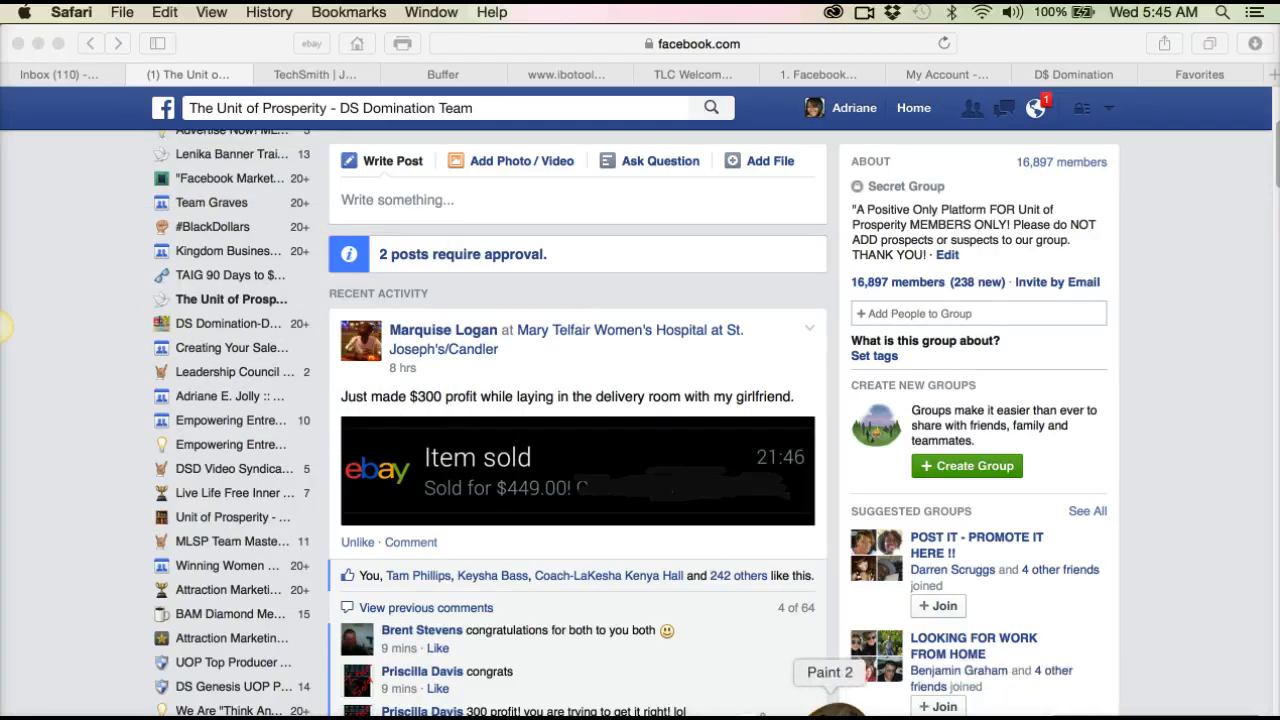
Step: Switch to Paint 2, browse for another file to open, and show all images in the Pictures folder as icons
left_click(832, 712)
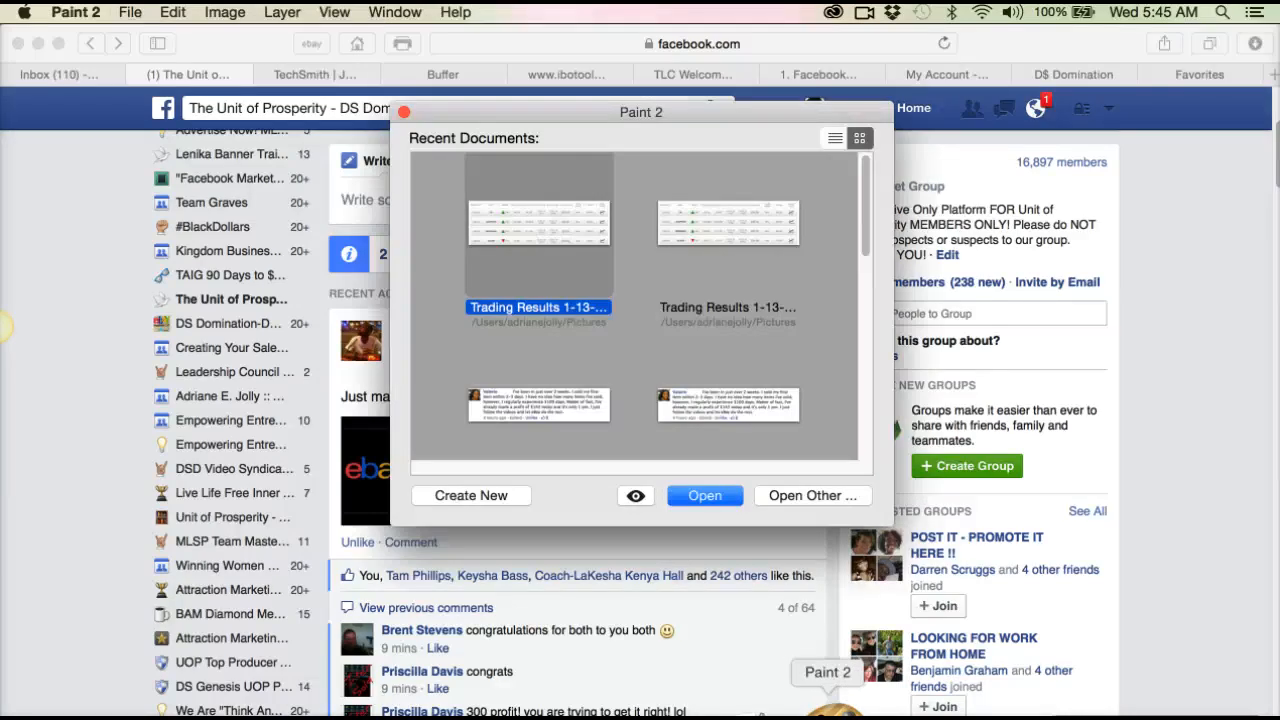
left_click(787, 494)
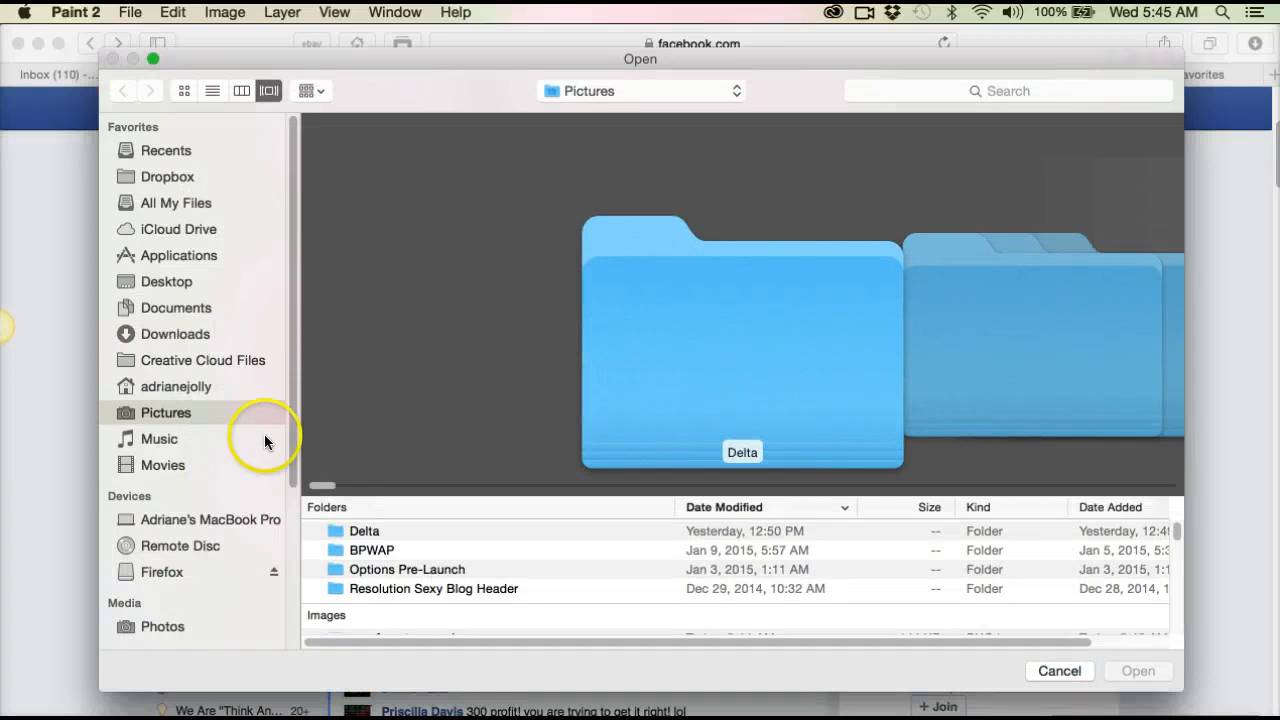
left_click(173, 413)
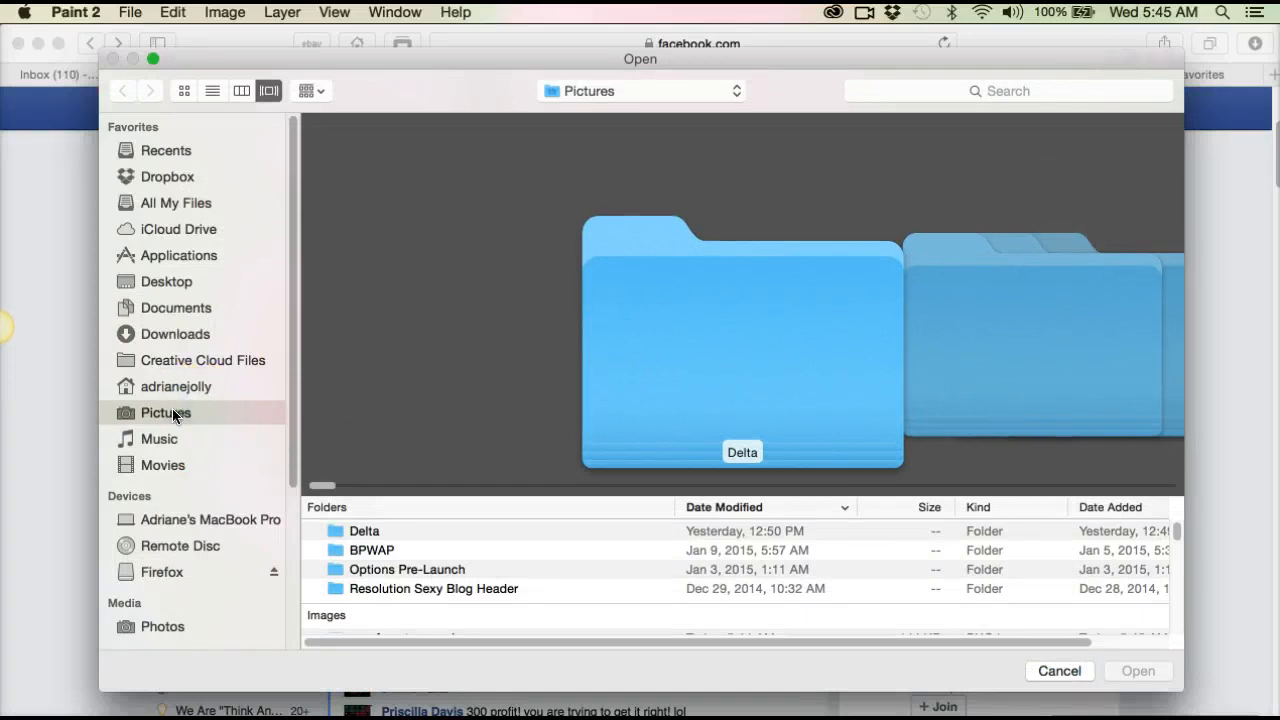
left_click(182, 90)
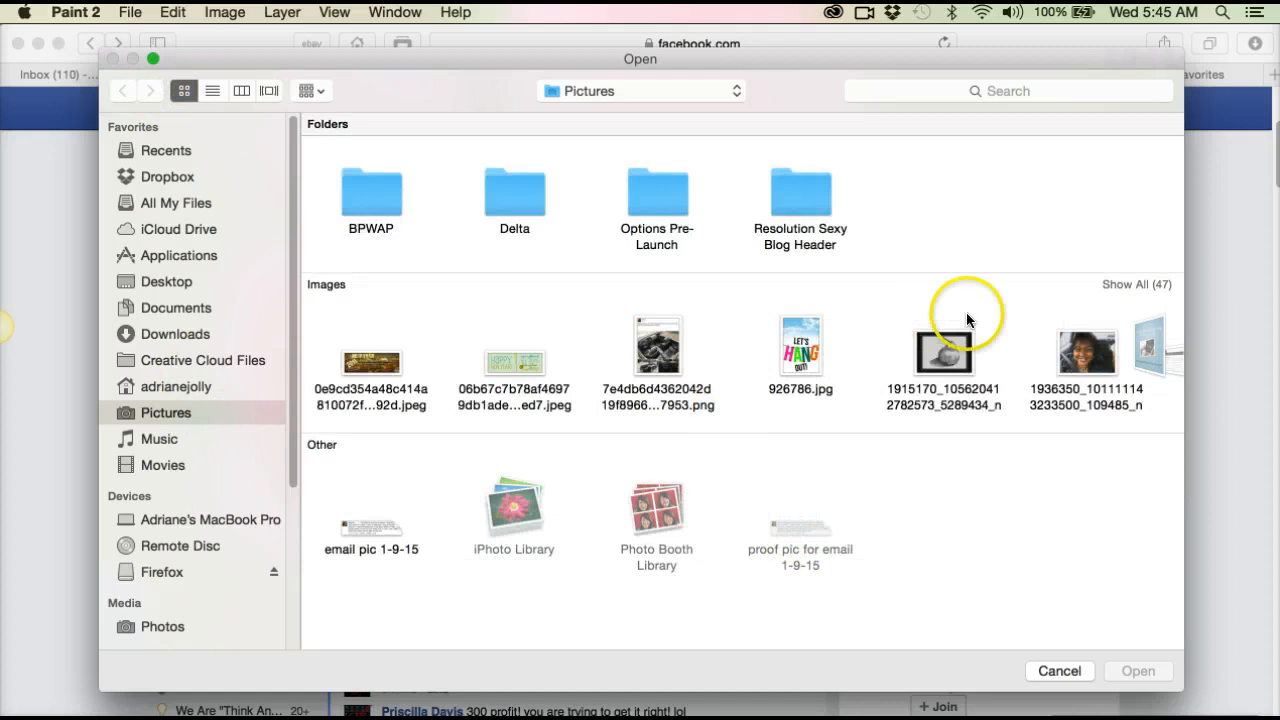
left_click(1112, 285)
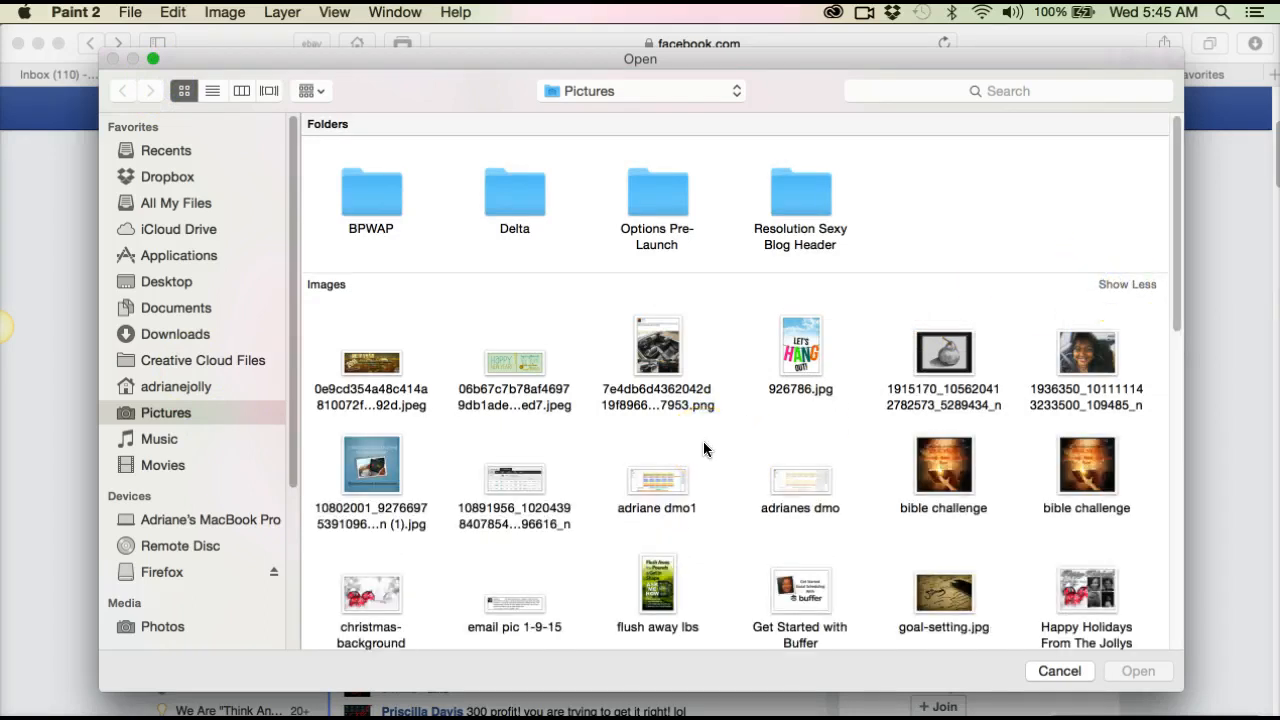
Step: Find and open "proof post example.png" from the Pictures folder
scroll(703, 442, "down", 2)
scroll(704, 444, "down", 8)
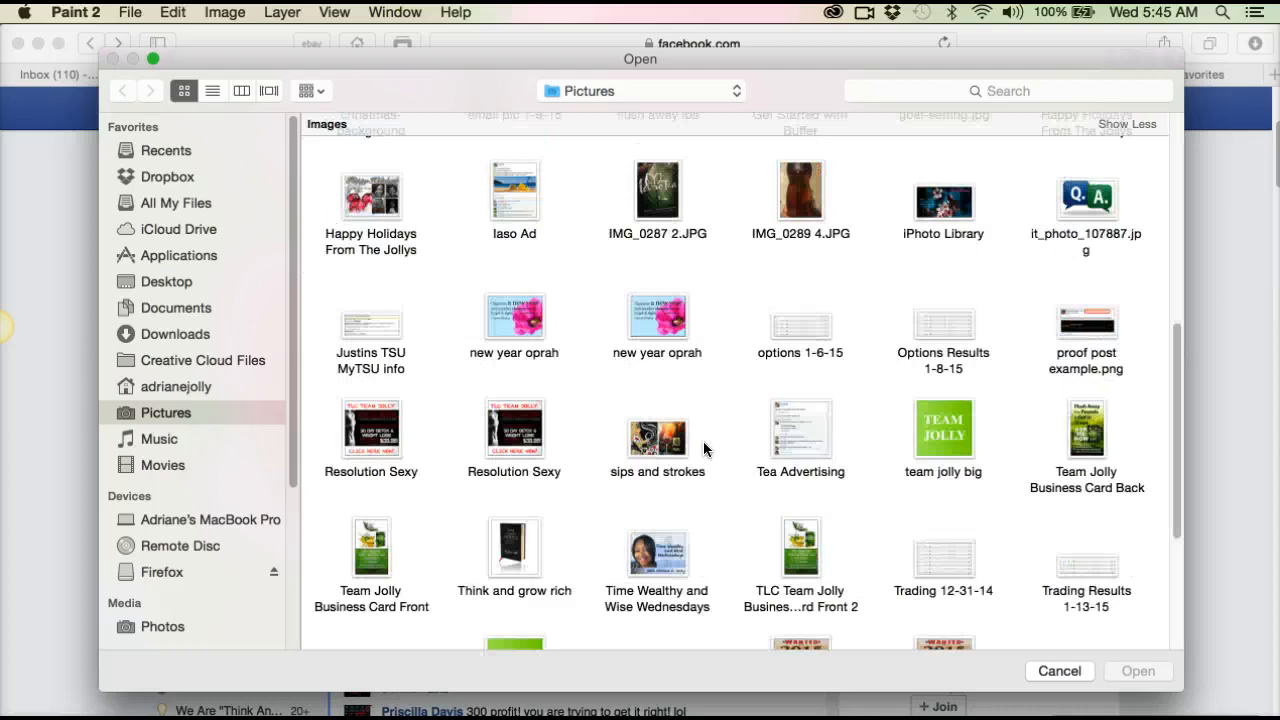
scroll(703, 443, "down", 4)
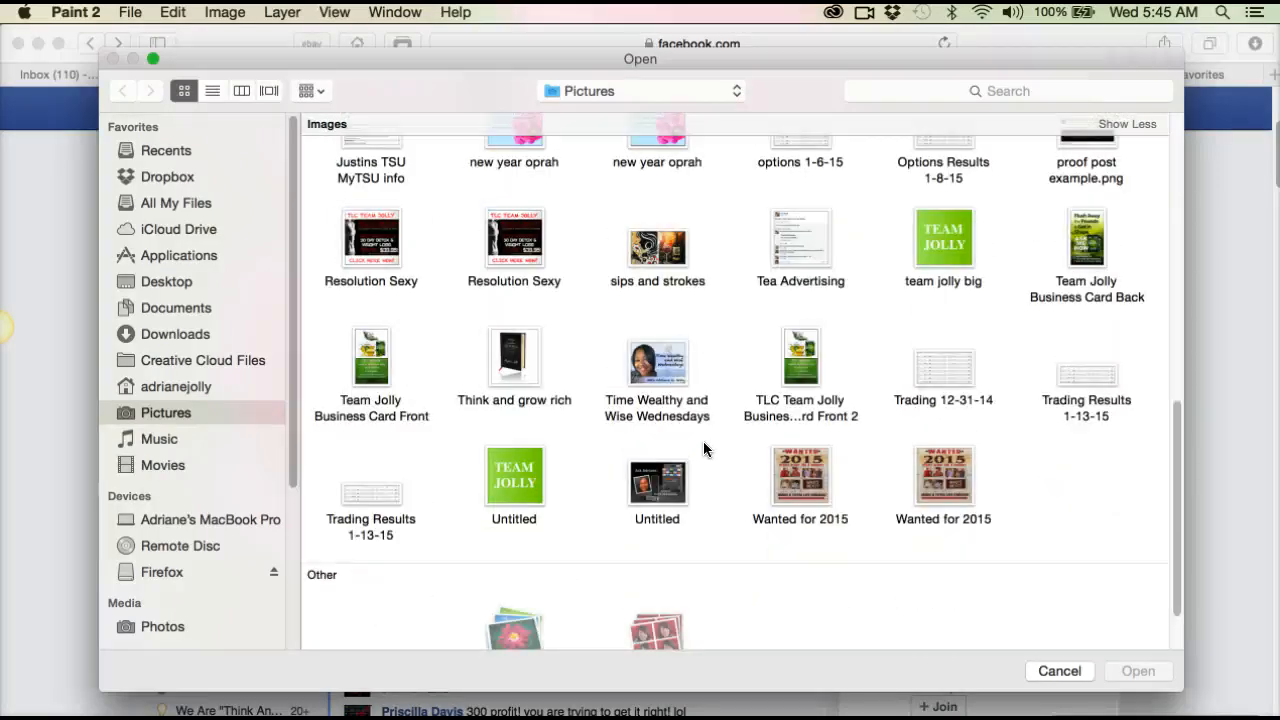
scroll(704, 449, "up", 1)
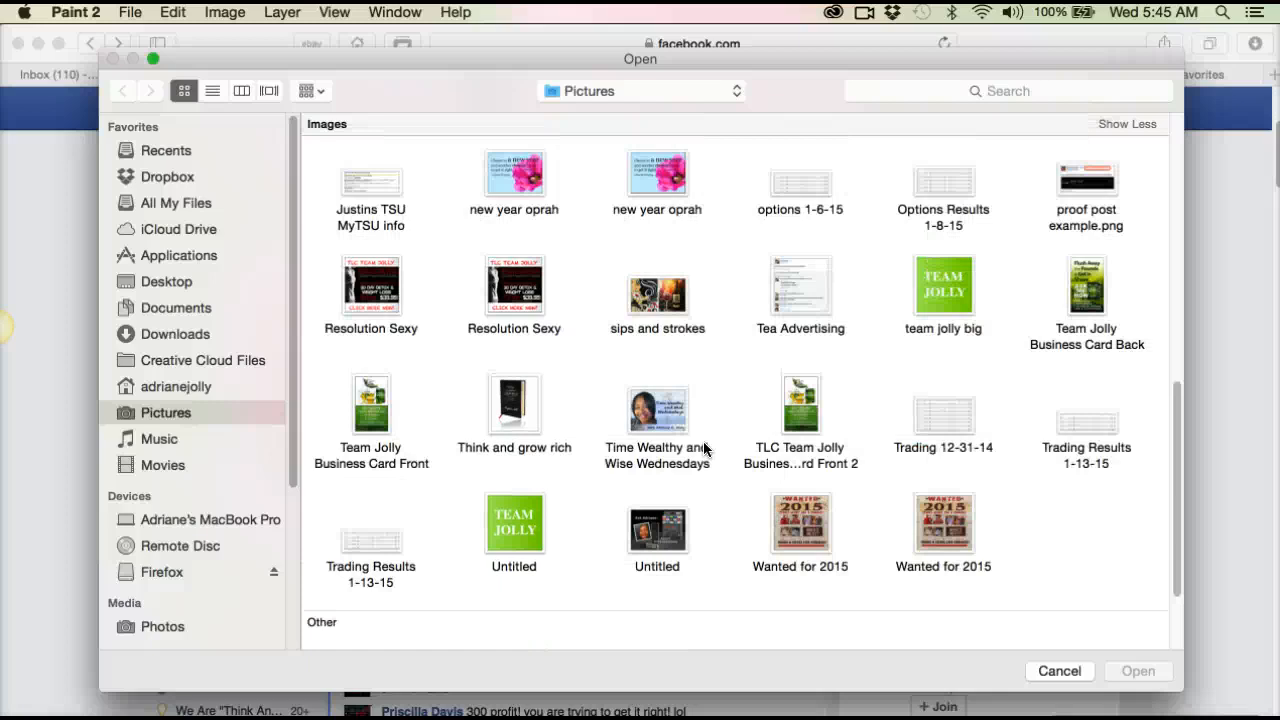
scroll(704, 449, "down", 3)
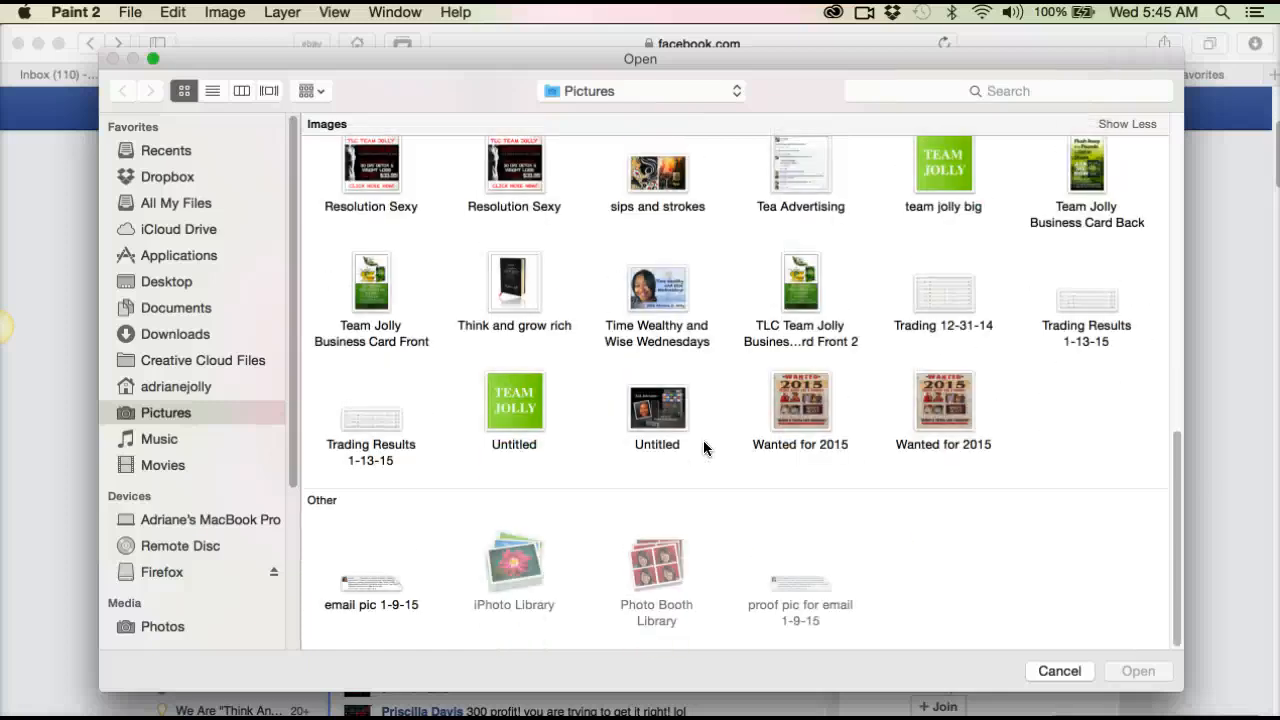
scroll(703, 447, "up", 8)
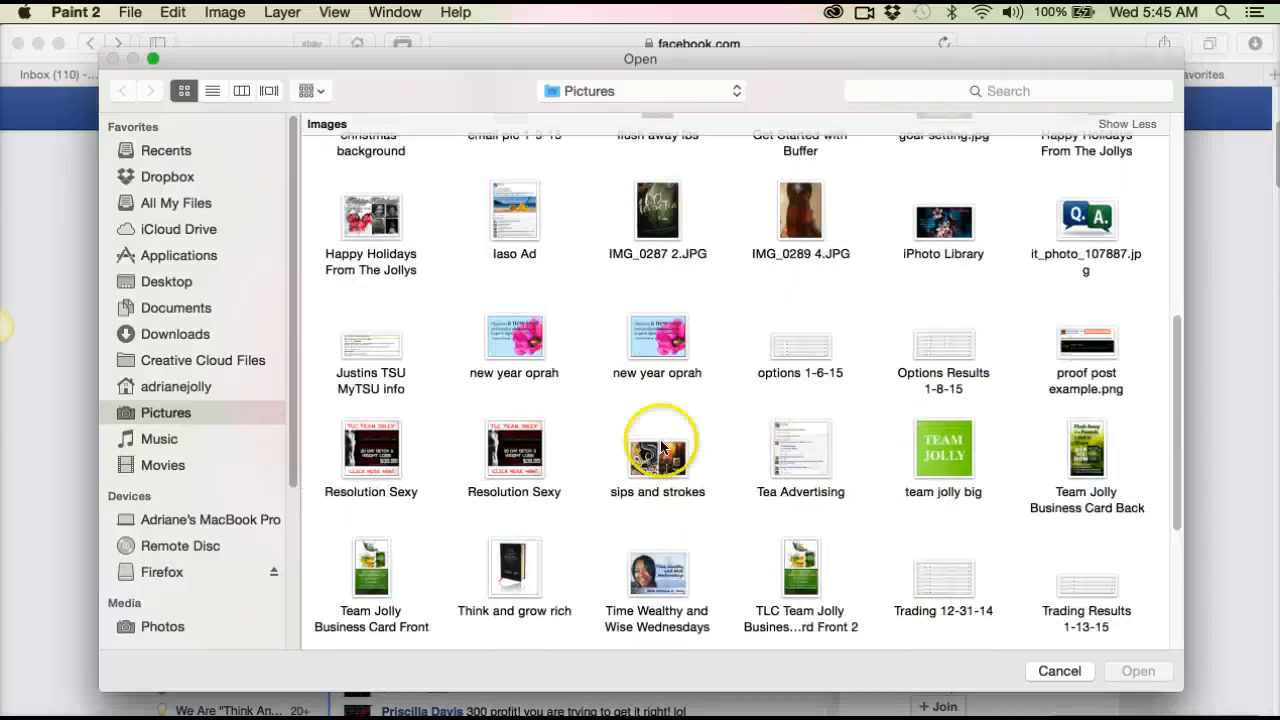
left_click(204, 413)
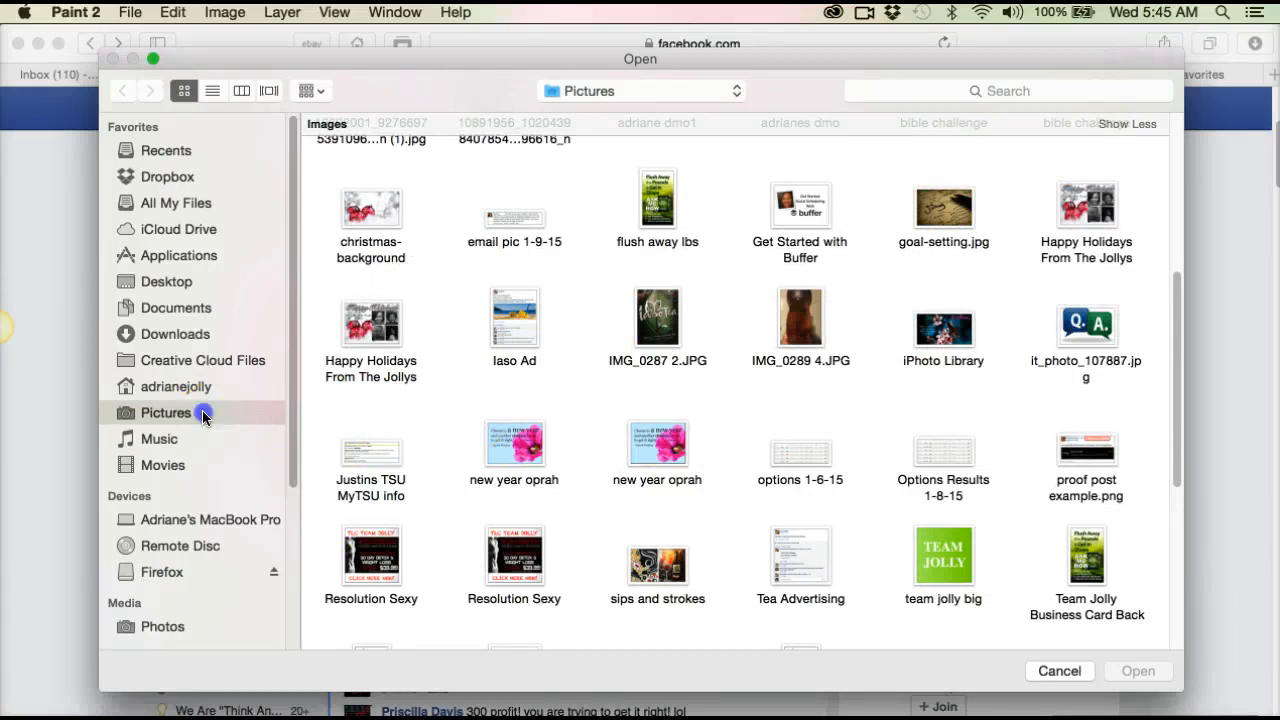
scroll(518, 391, "up", 8)
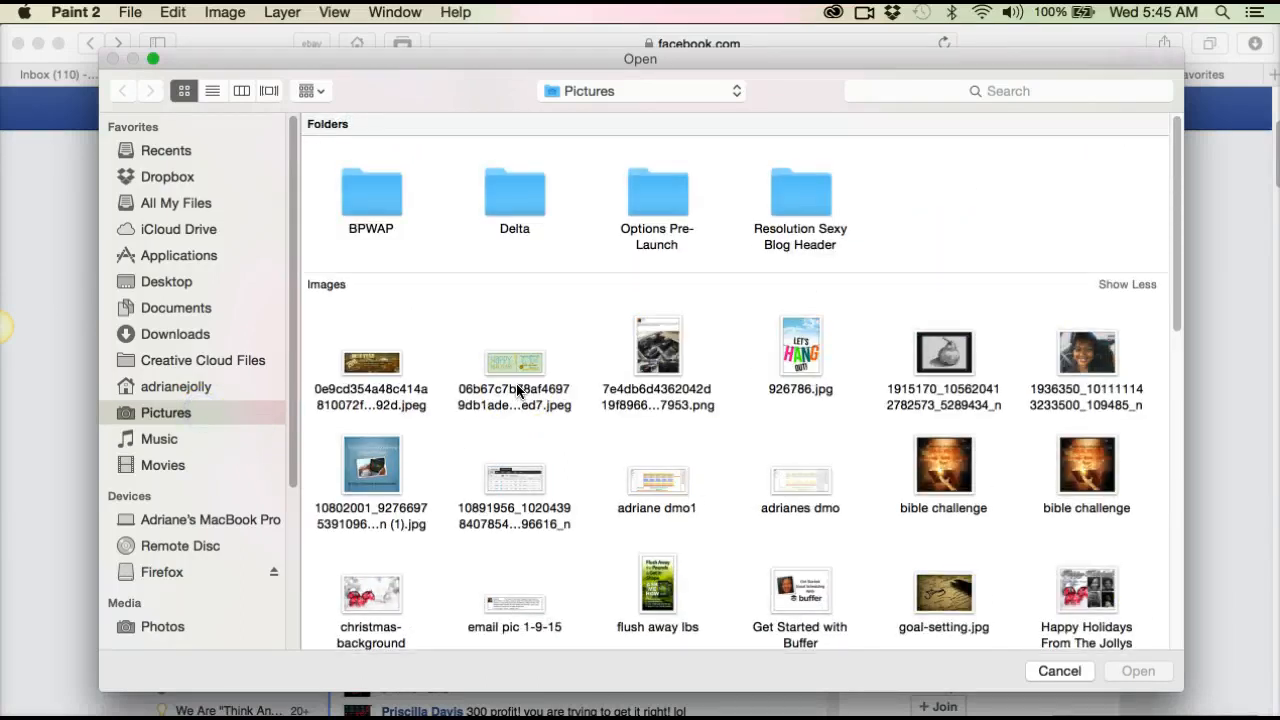
scroll(518, 391, "down", 8)
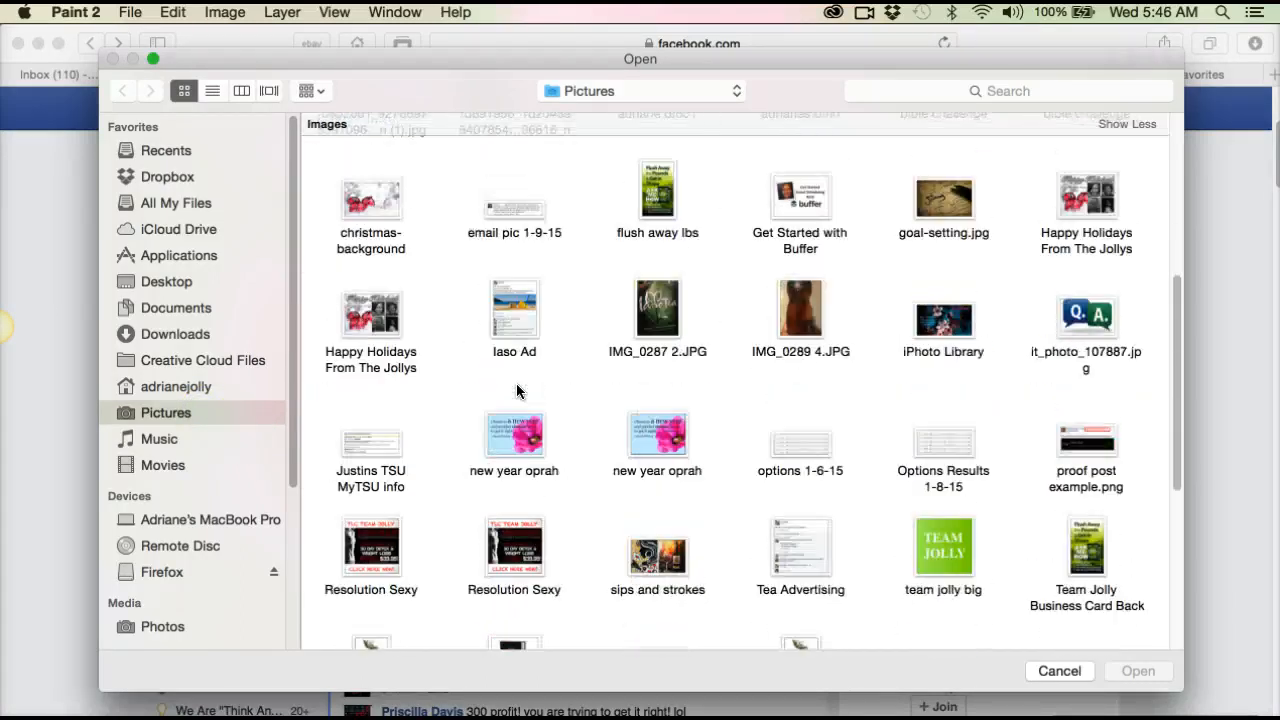
left_click(1088, 448)
left_click(1140, 672)
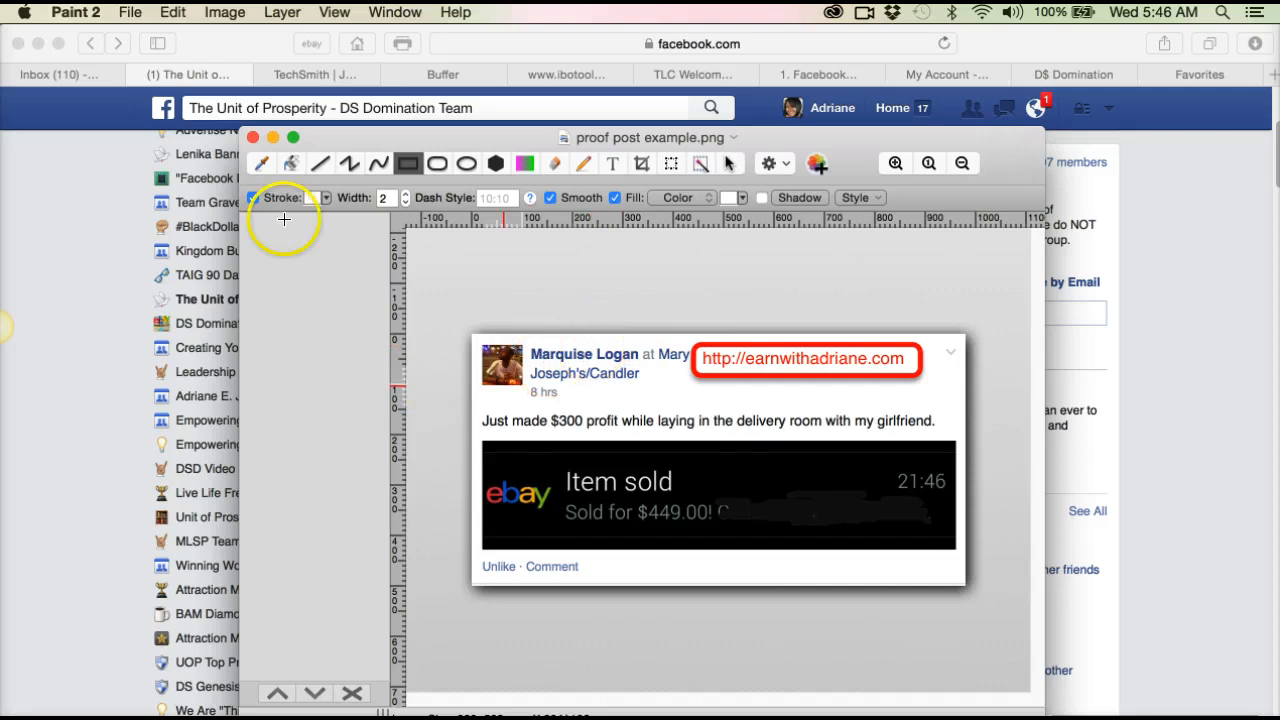
Step: Draw a small white filled rectangle over the poster's last name in the post header and keep it selected
left_click_drag(597, 348, 636, 362)
left_click(600, 354)
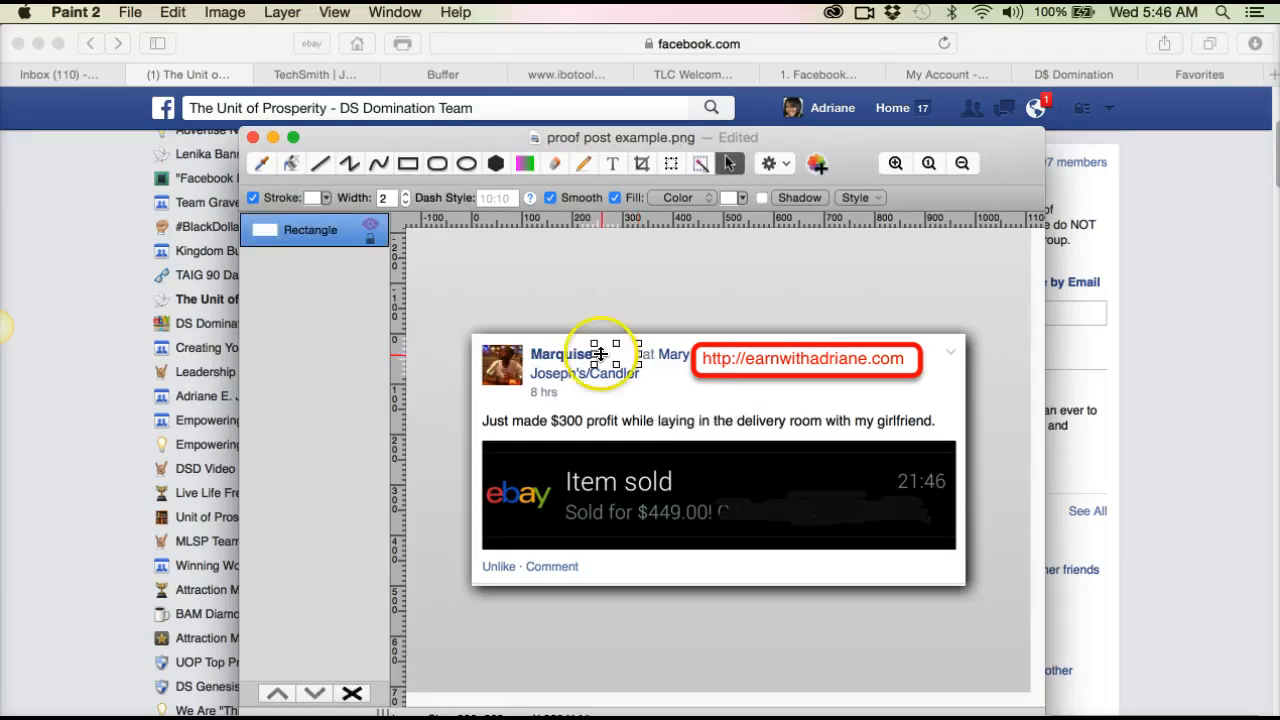
left_click(282, 232)
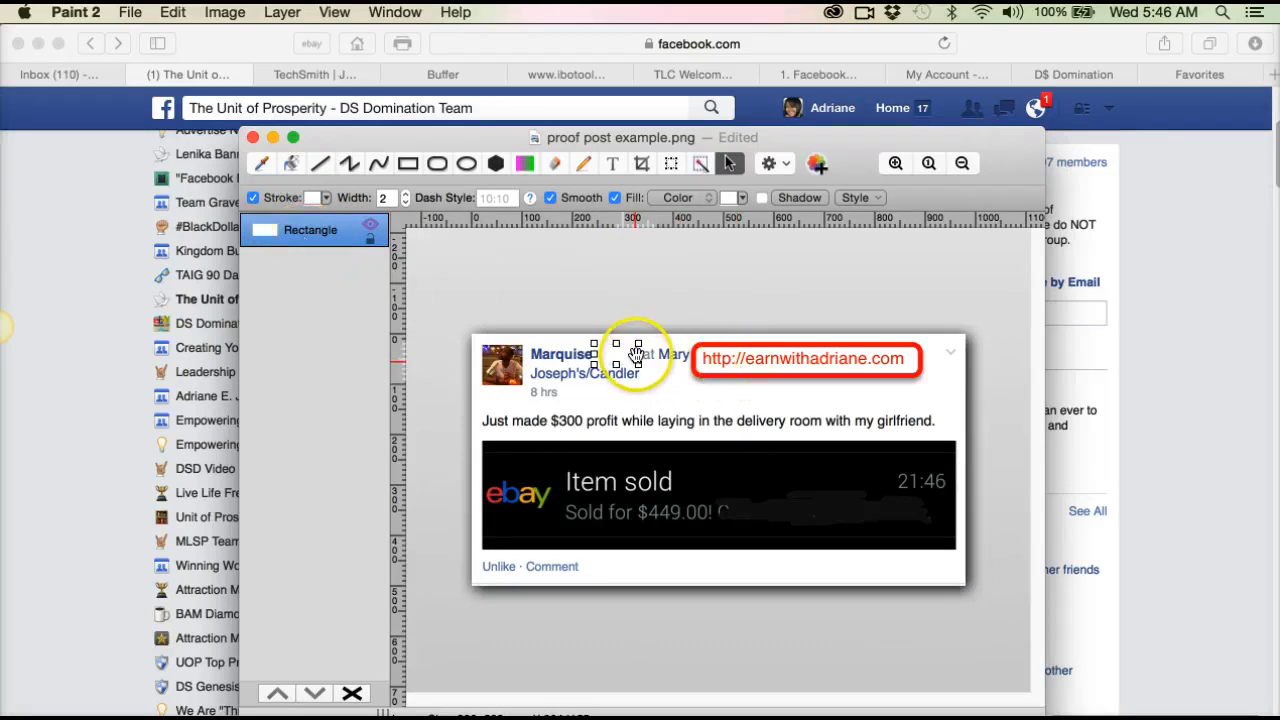
Step: Enlarge the white rectangle to about 189 by 54 so it also covers the location text up to the callout, and deselect it
left_click_drag(637, 364, 687, 367)
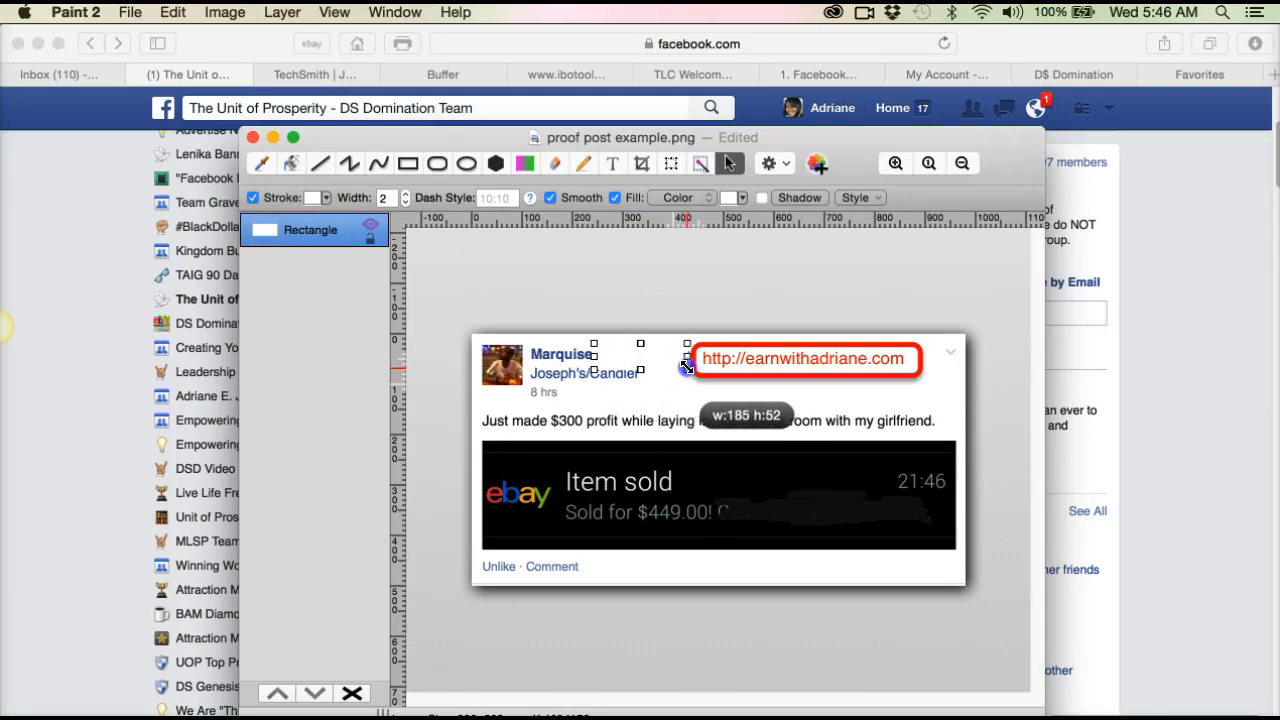
left_click_drag(686, 367, 689, 369)
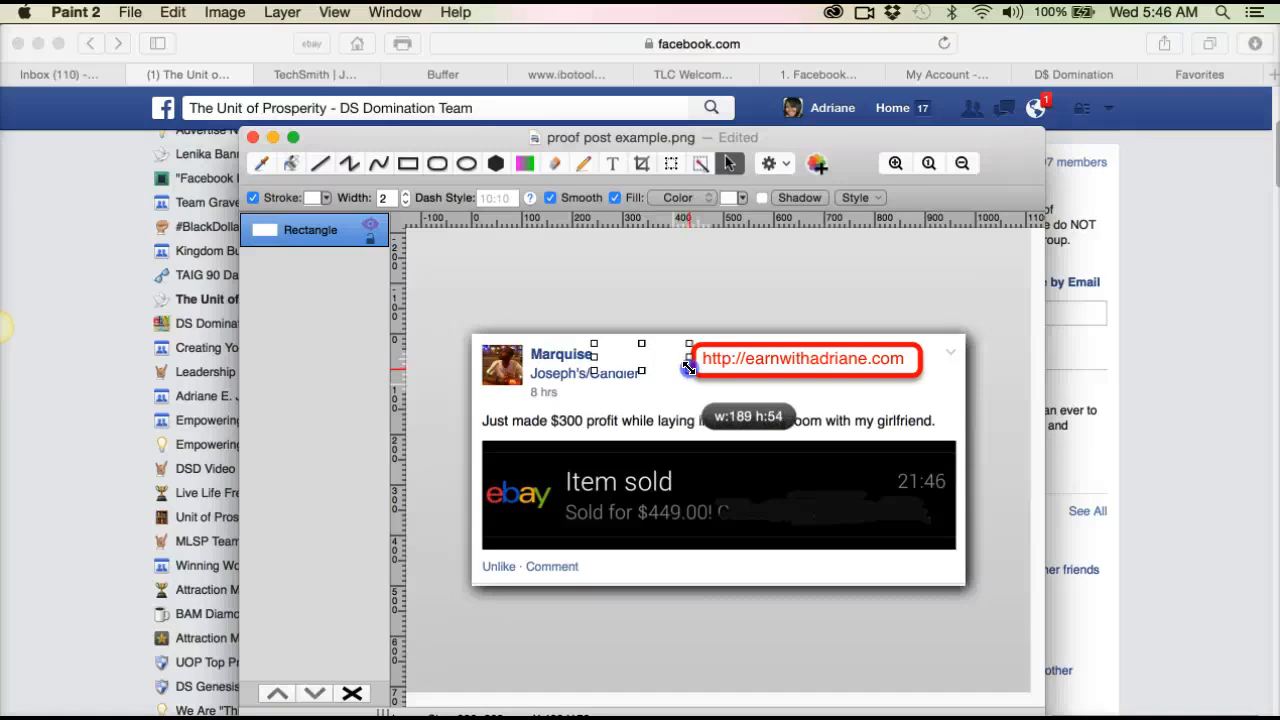
left_click_drag(689, 369, 689, 369)
left_click(663, 389)
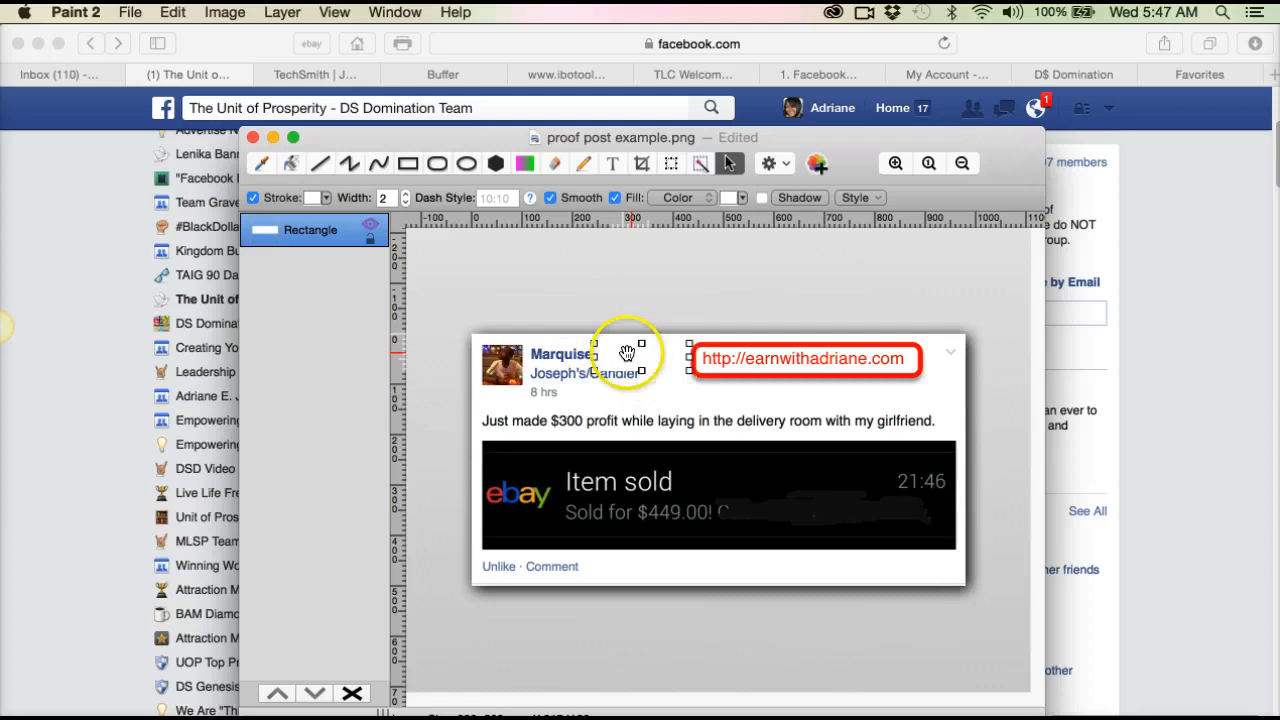
left_click(640, 398)
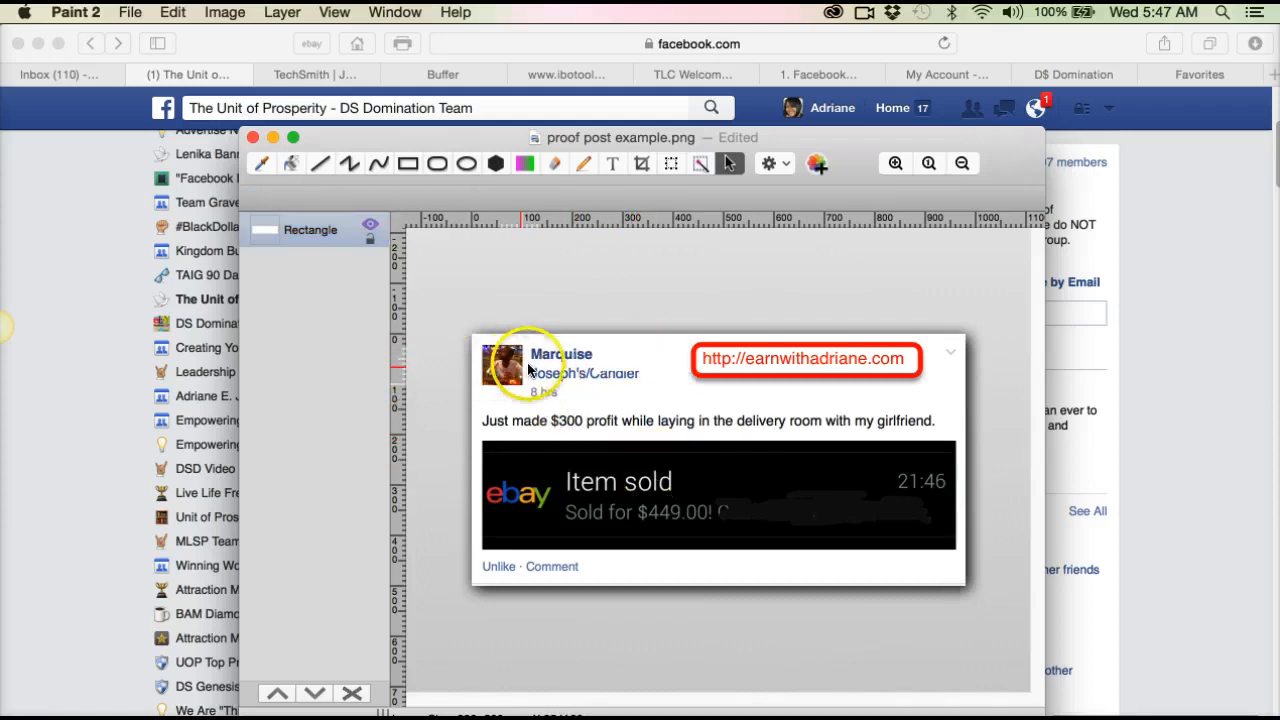
Step: Draw a second white rectangle over the location's second line in the post header, and deselect it
left_click(318, 230)
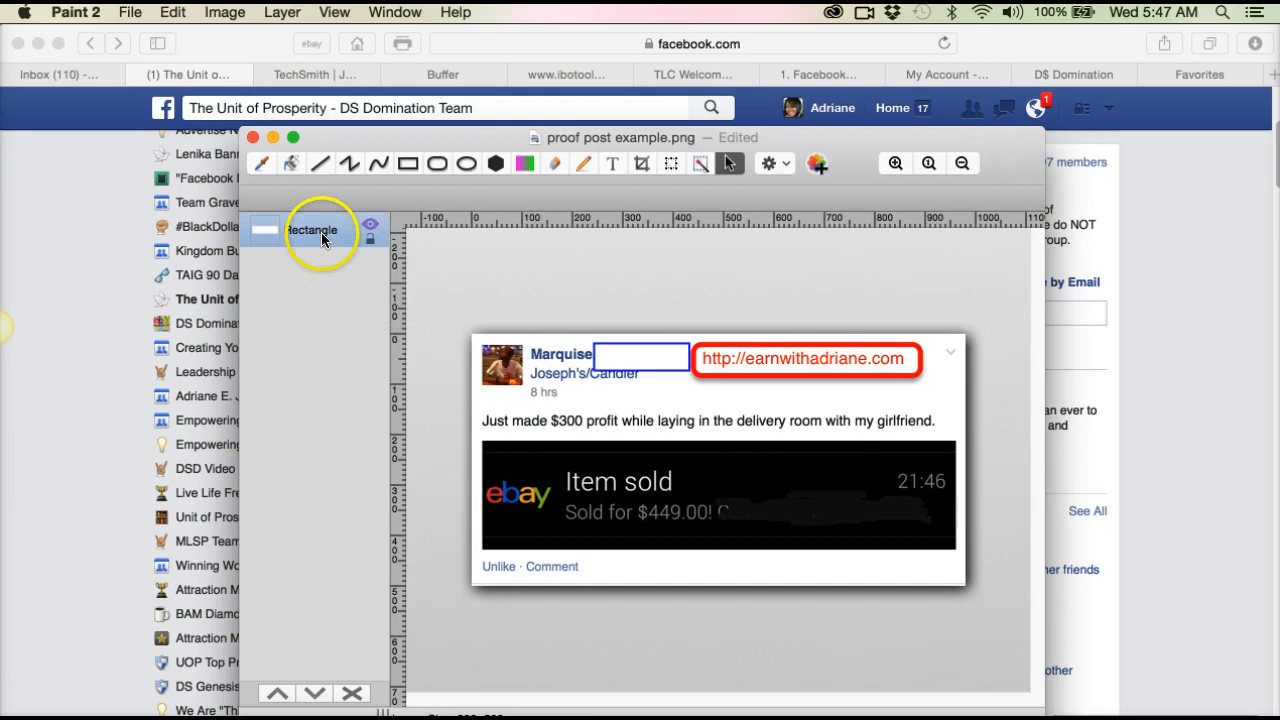
left_click(408, 164)
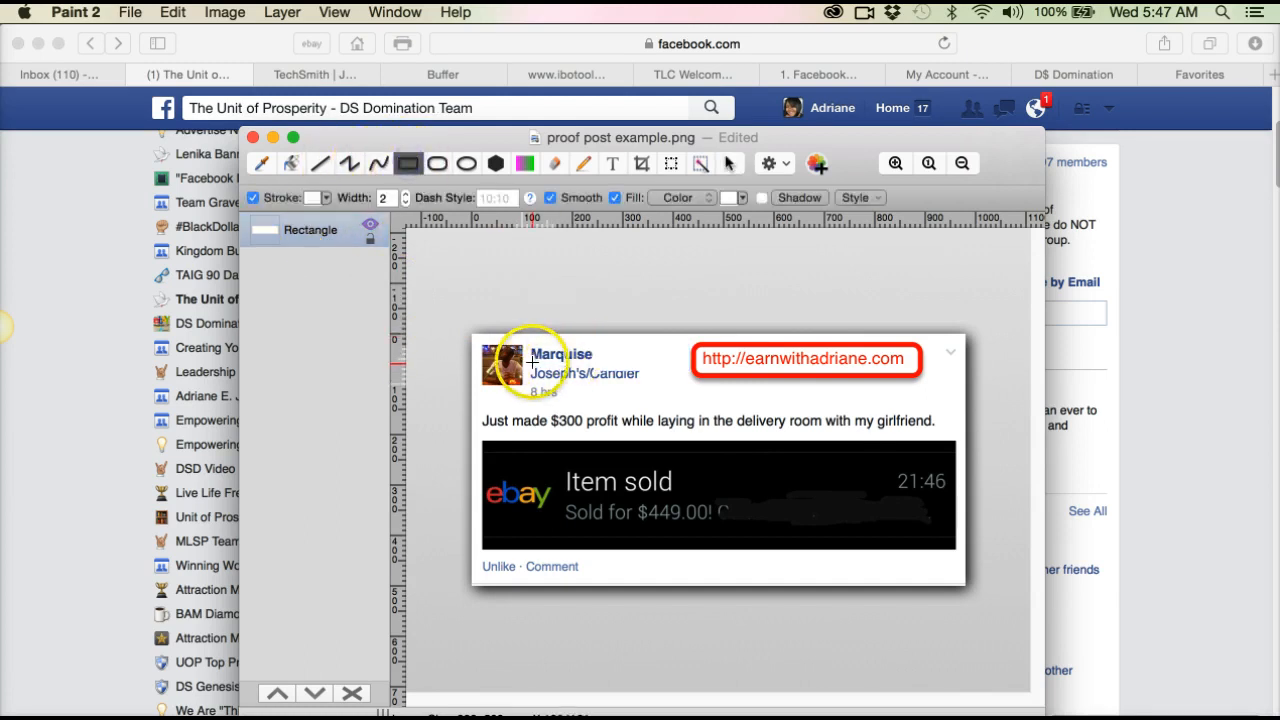
left_click_drag(530, 362, 671, 382)
left_click(729, 164)
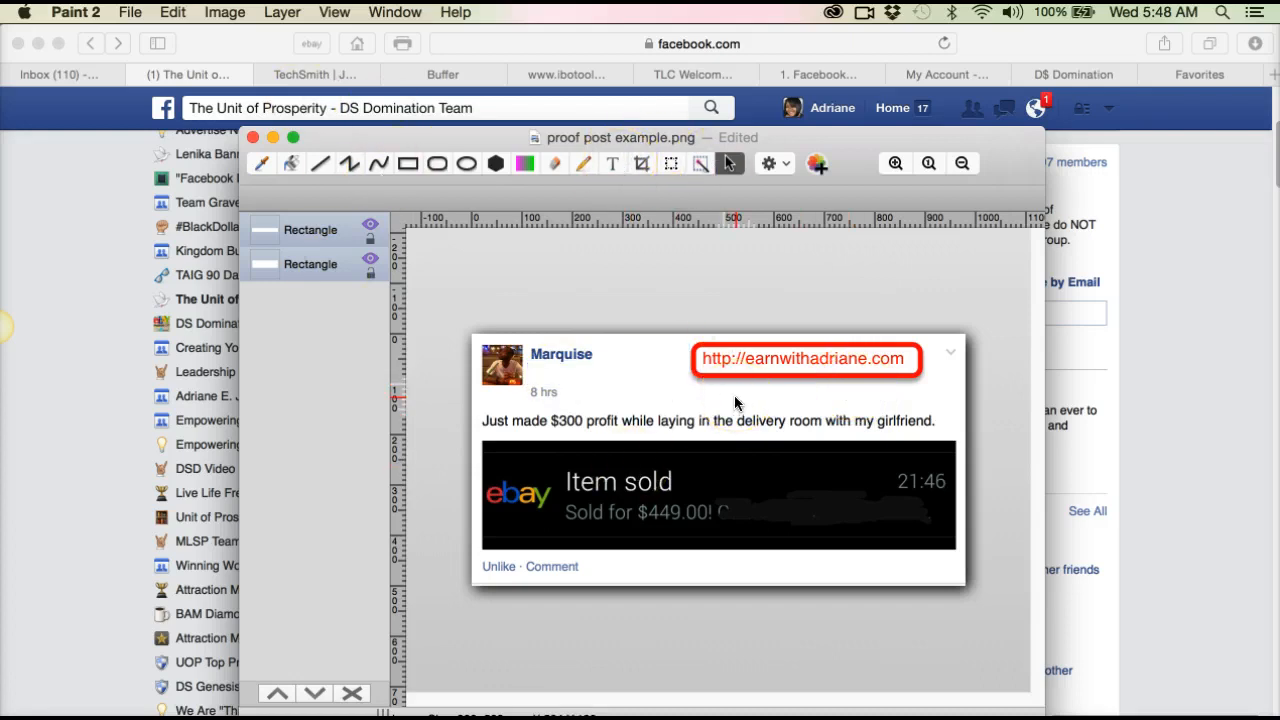
left_click(816, 634)
left_click(587, 511)
Step: Save the edited image as a Paint Document named "proof post example" in the Pictures folder, keeping changes in the original document
mouse_move(6, 325)
left_click(128, 12)
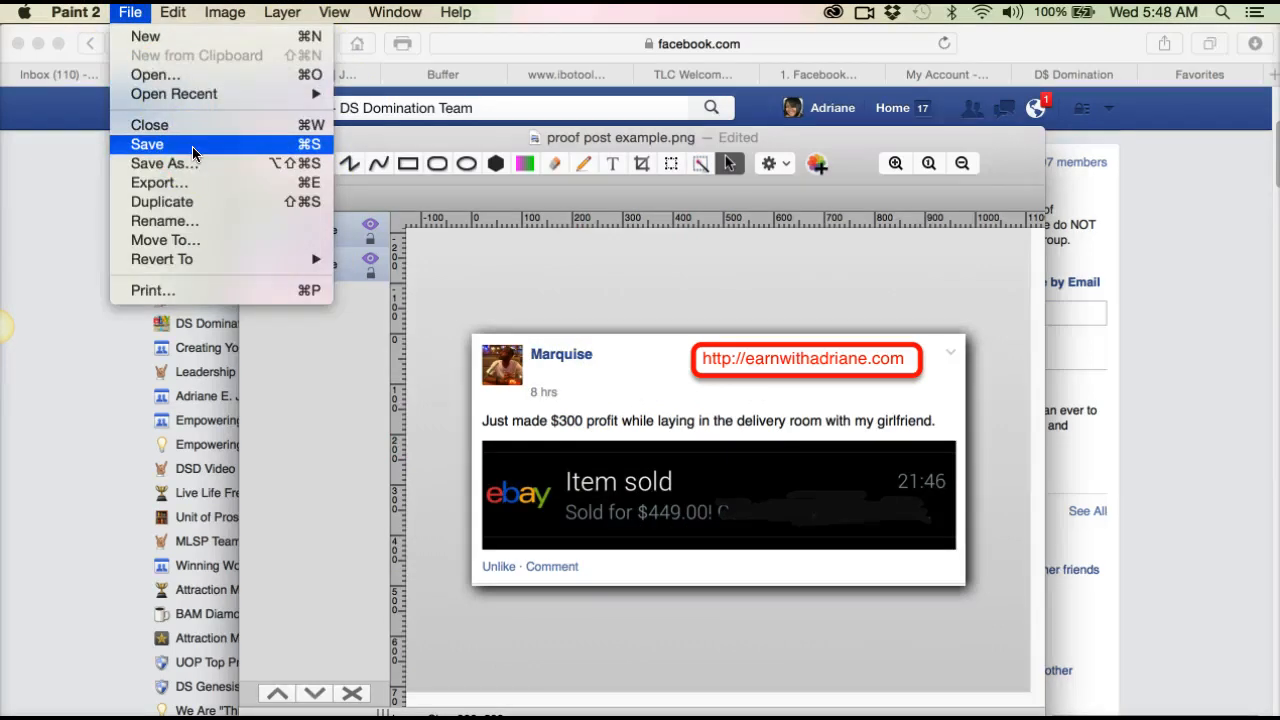
left_click(192, 146)
left_click(812, 328)
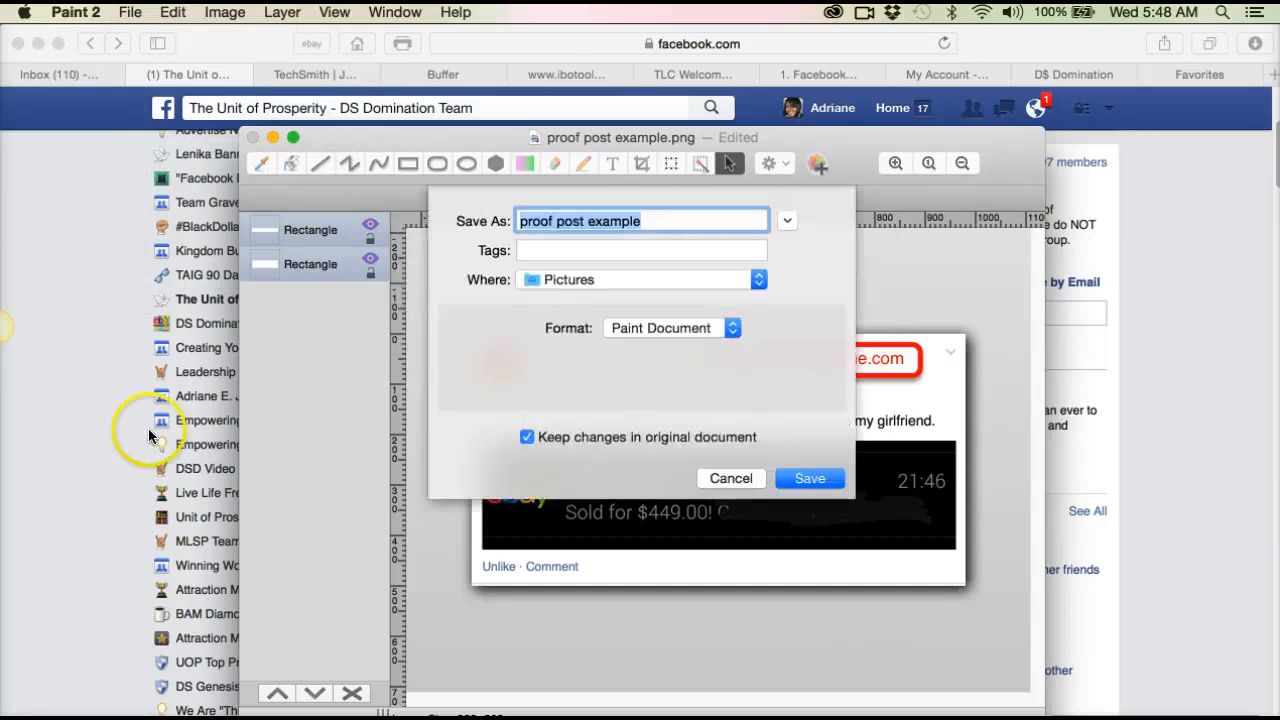
left_click(826, 479)
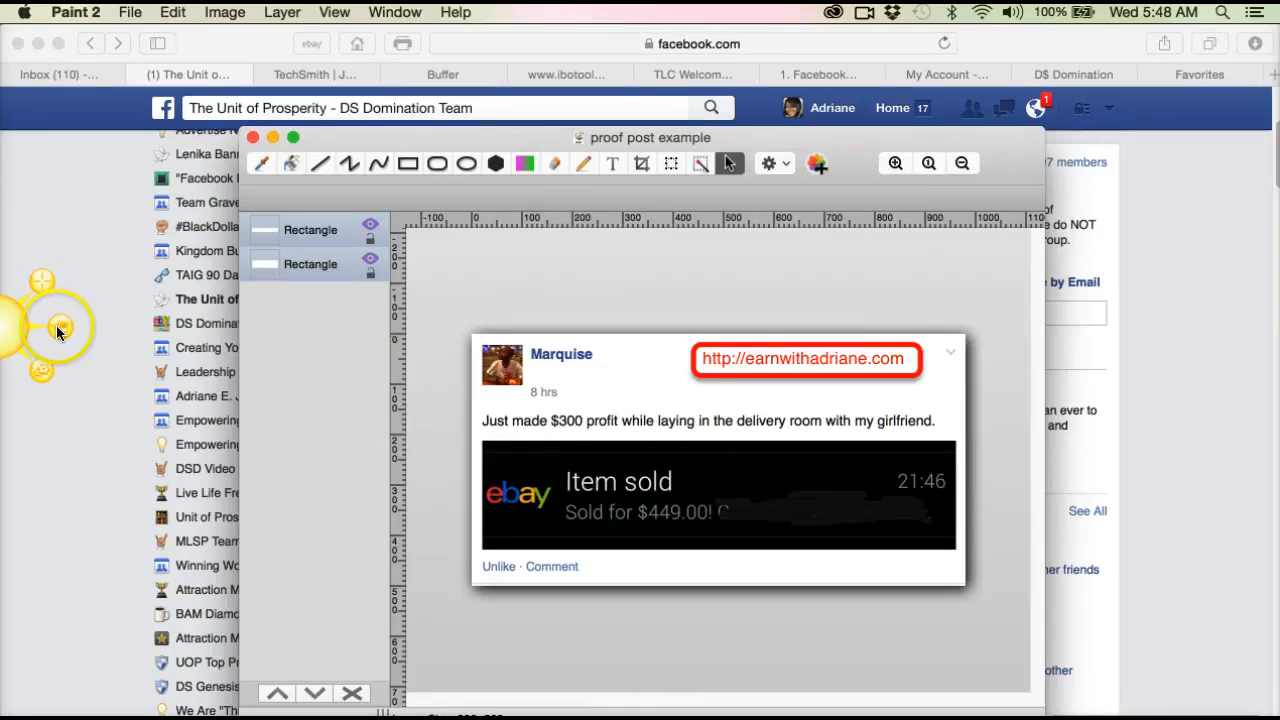
Step: Switch to Jing, reopen the 2015-01-14_0541 capture from its history, and draw a red arrow pointing at the $300 in the post text
left_click(60, 324)
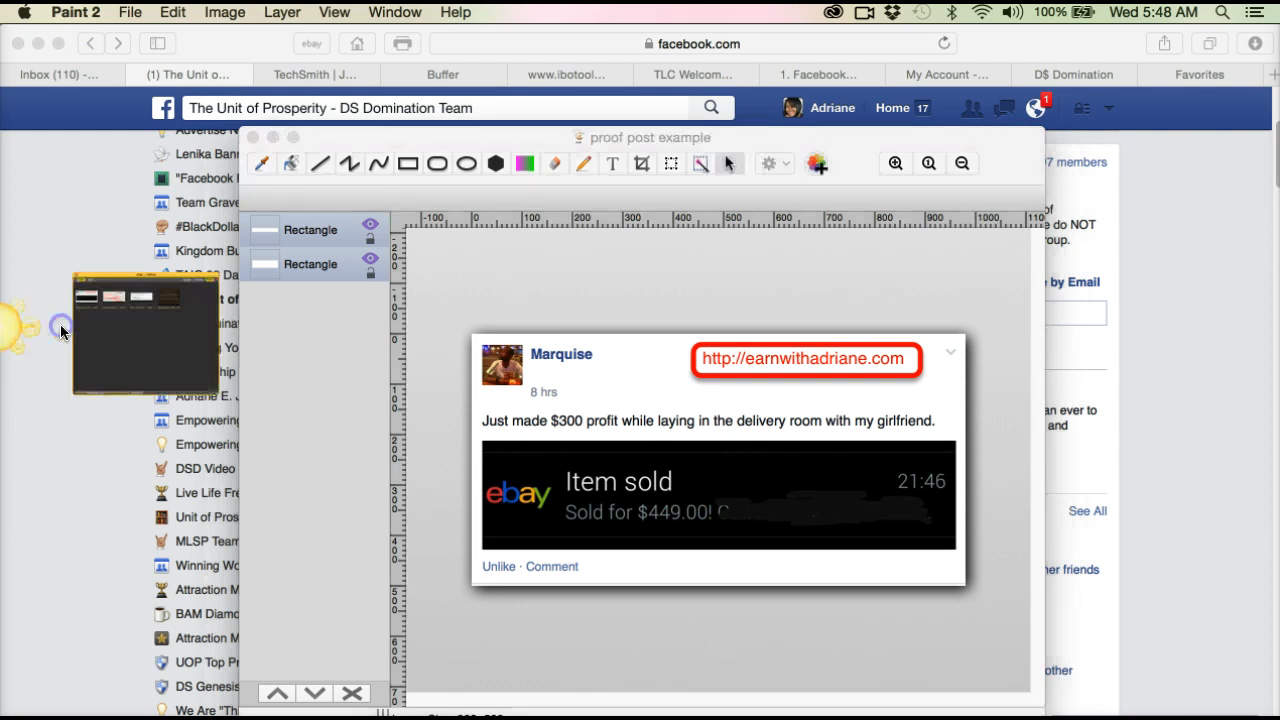
left_click(338, 250)
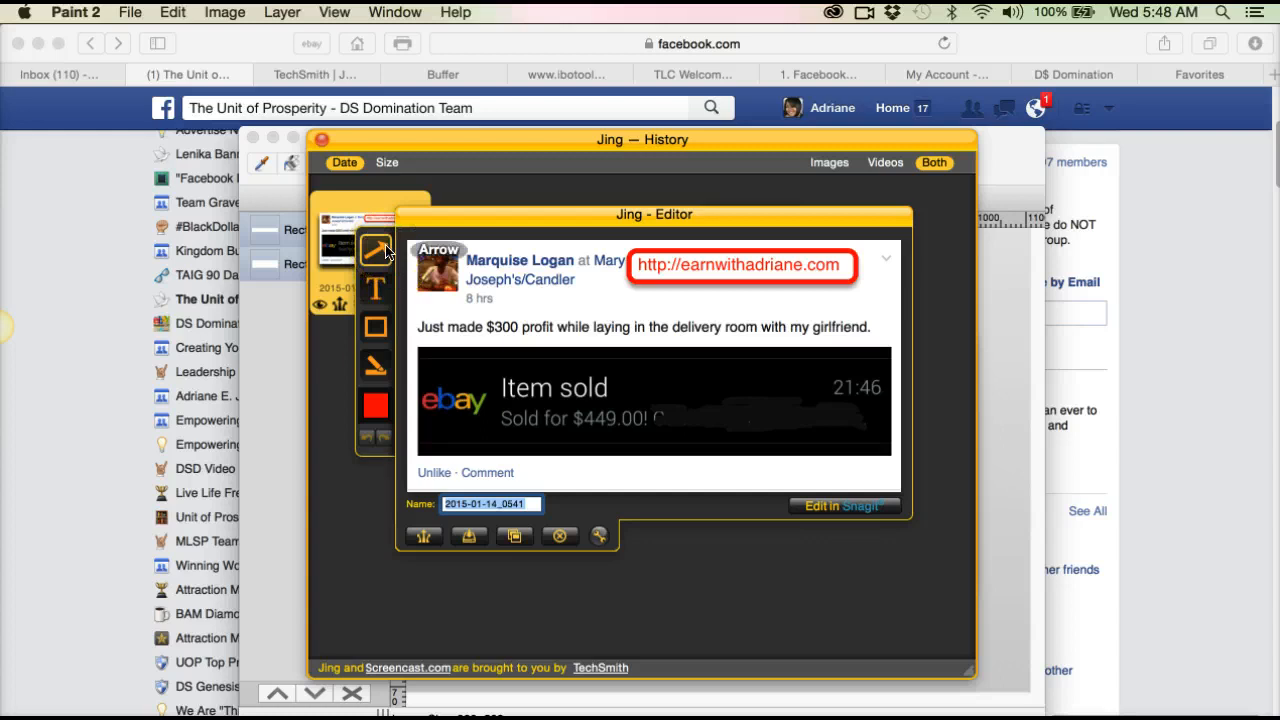
left_click(586, 280)
mouse_move(586, 280)
left_mouse_down()
mouse_move(511, 320)
mouse_move(531, 313)
mouse_move(519, 313)
left_mouse_up()
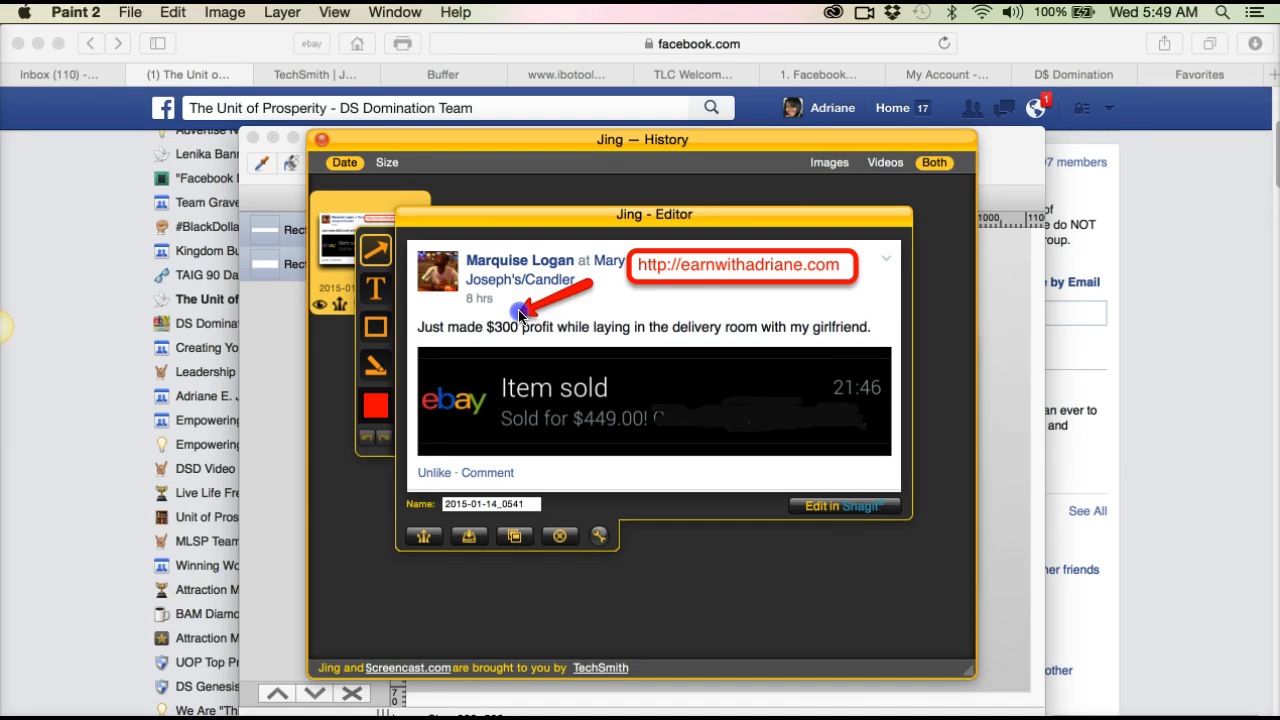
left_click_drag(519, 313, 522, 318)
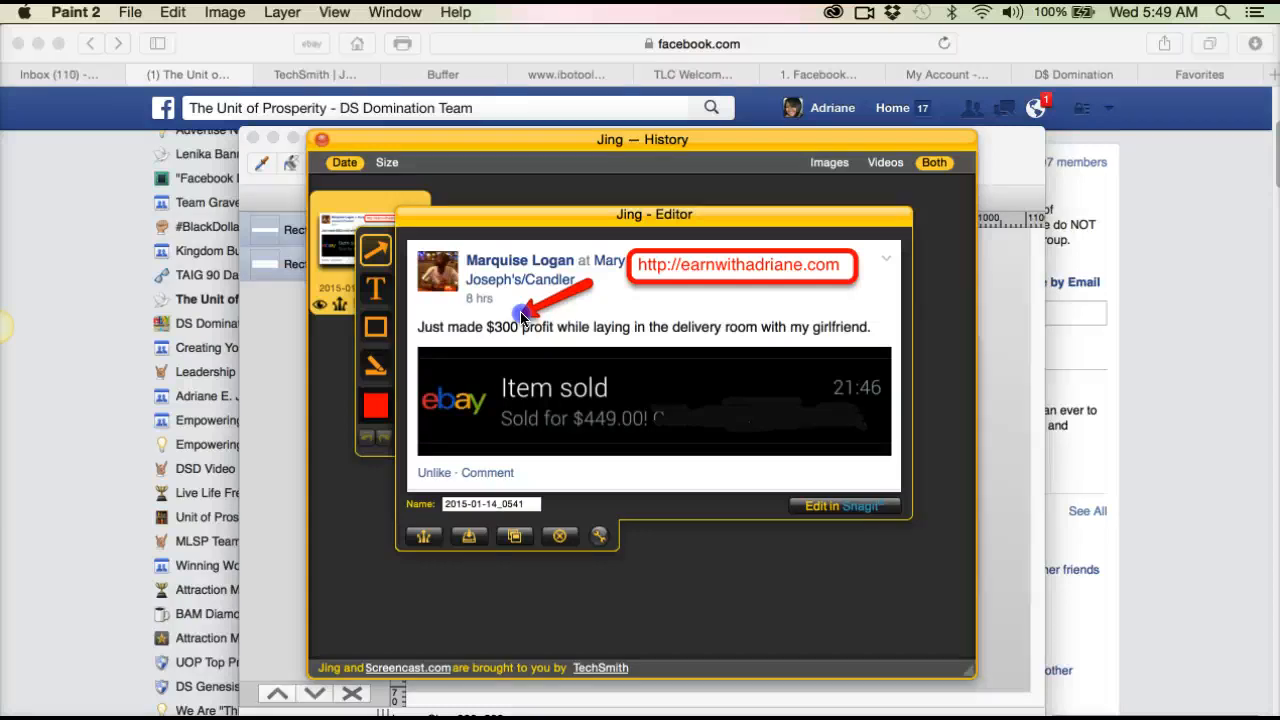
left_click_drag(521, 317, 521, 317)
left_click(677, 585)
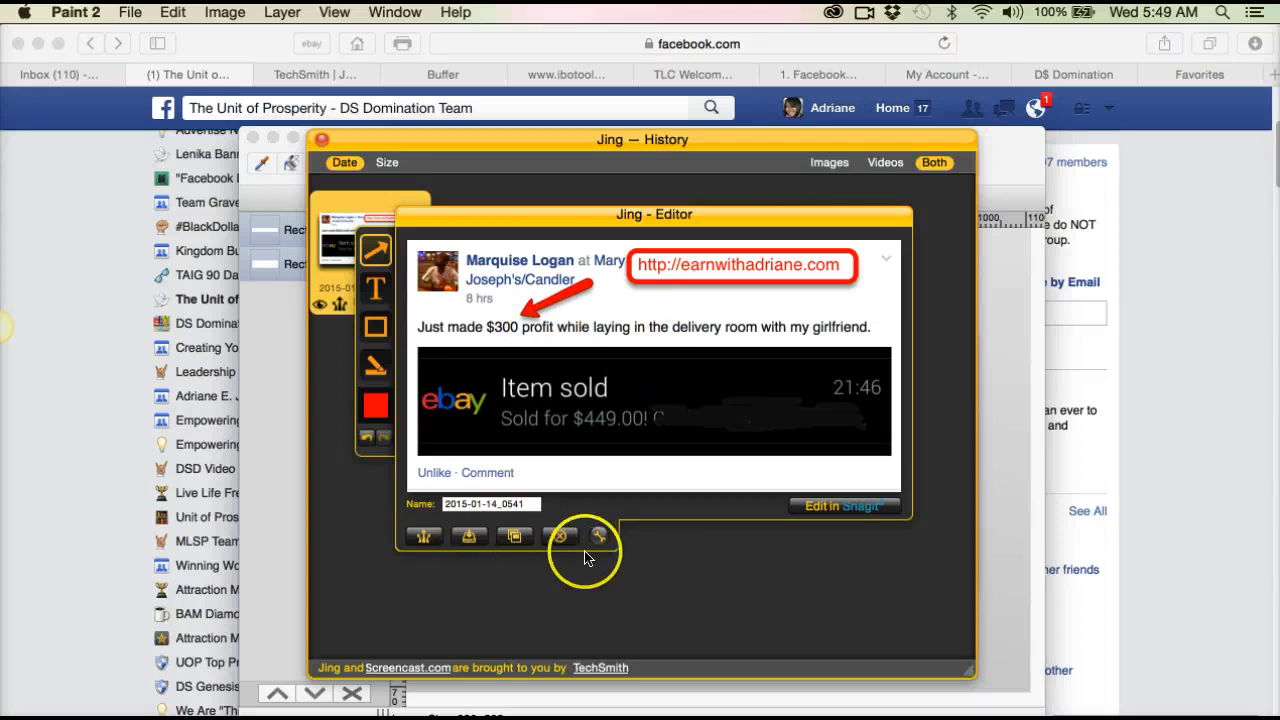
Step: Start saving the arrow-marked capture and cancel the save, and reopen that version from the history and cancel editing
left_click(466, 538)
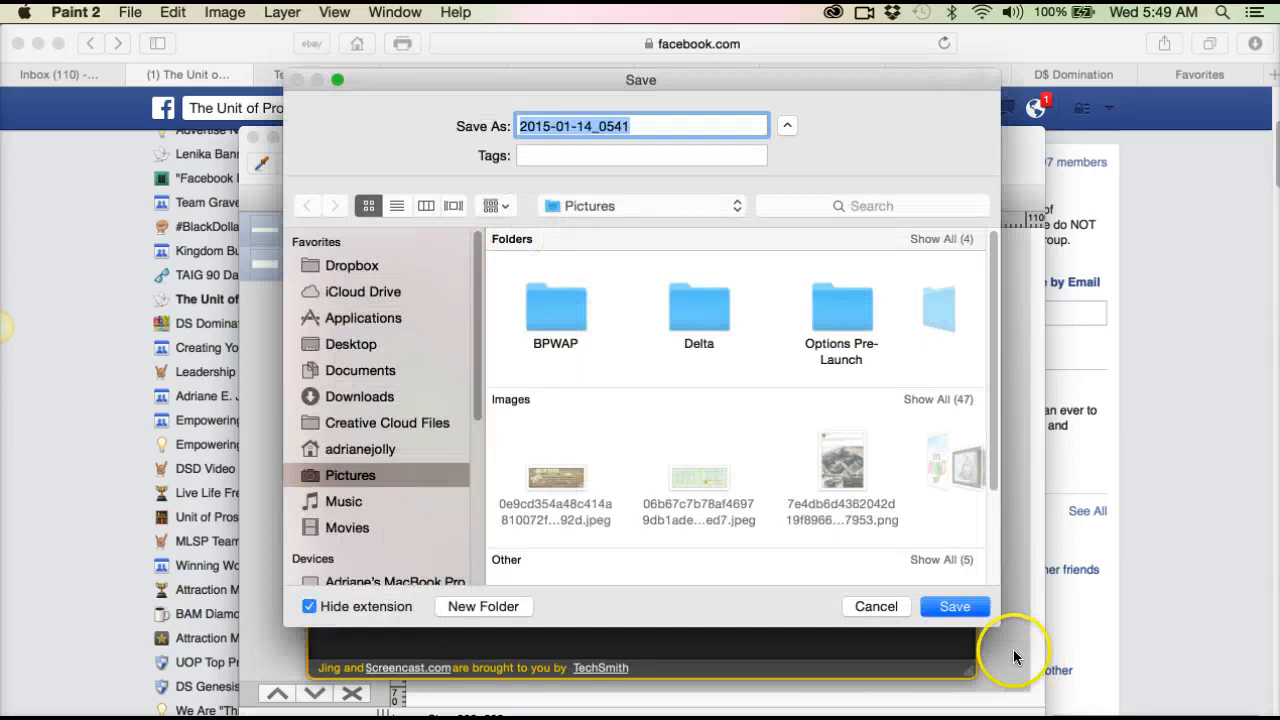
left_click(876, 606)
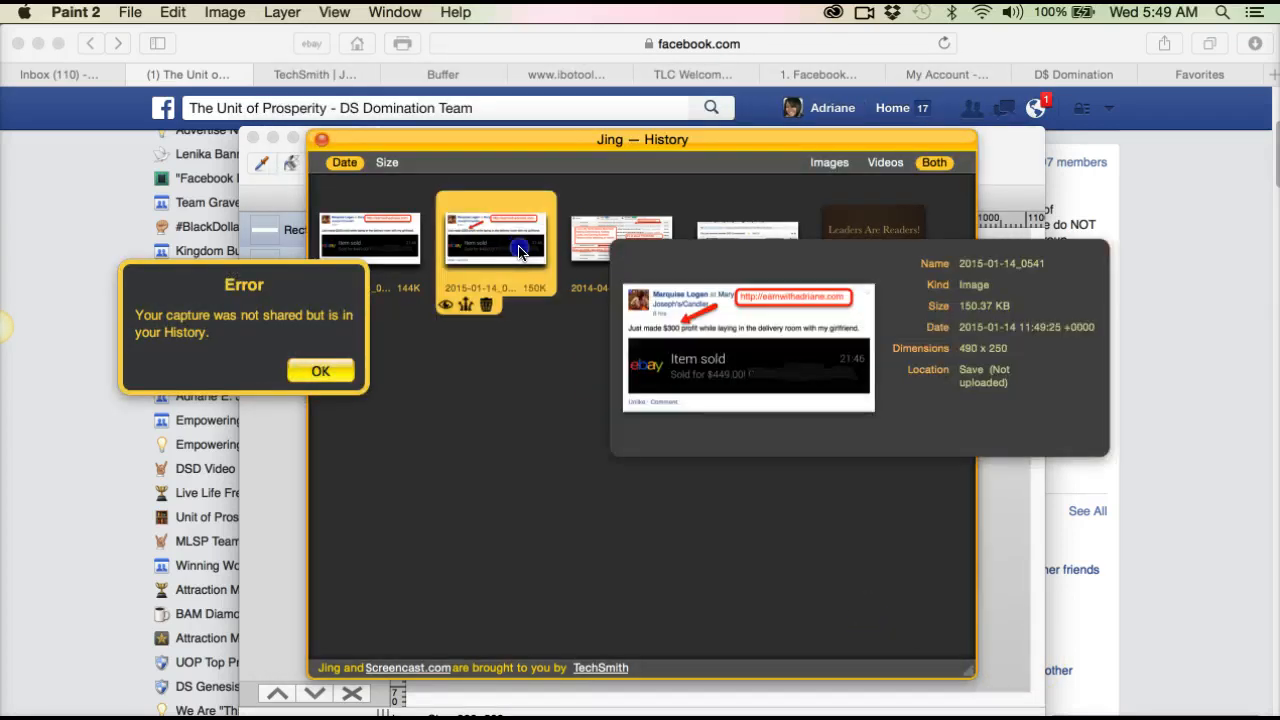
double_click(519, 251)
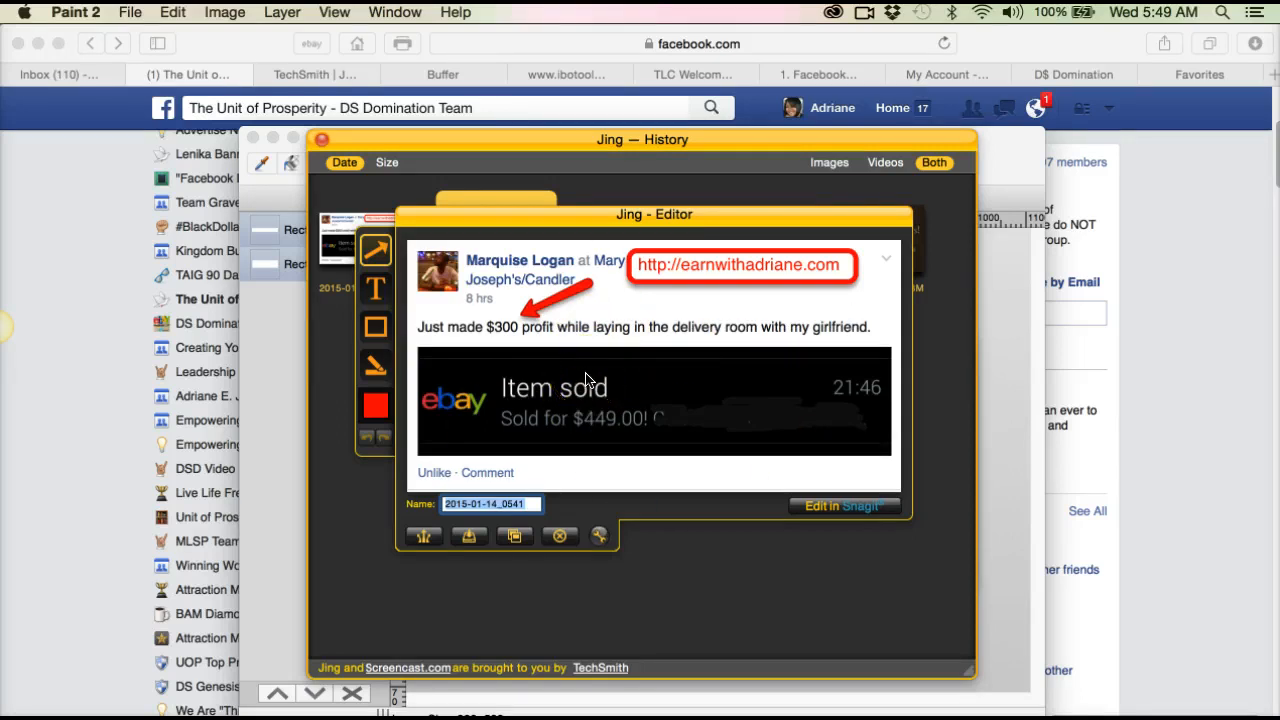
left_click(558, 538)
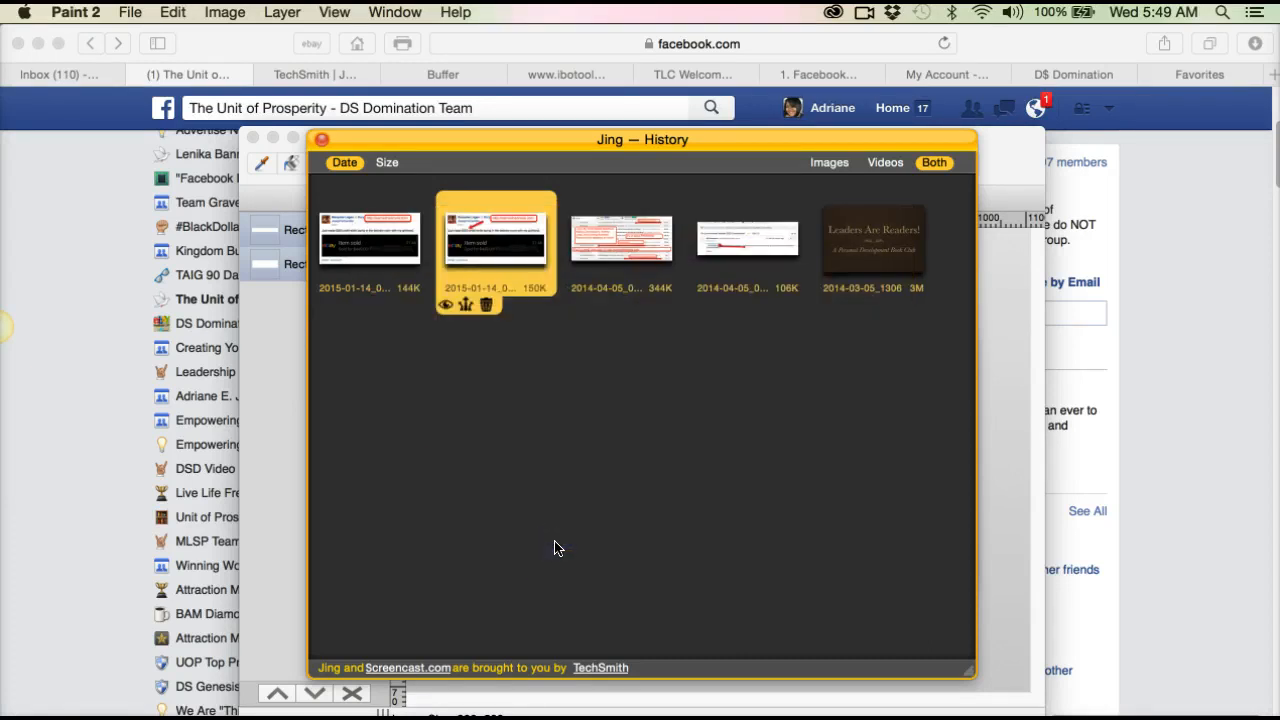